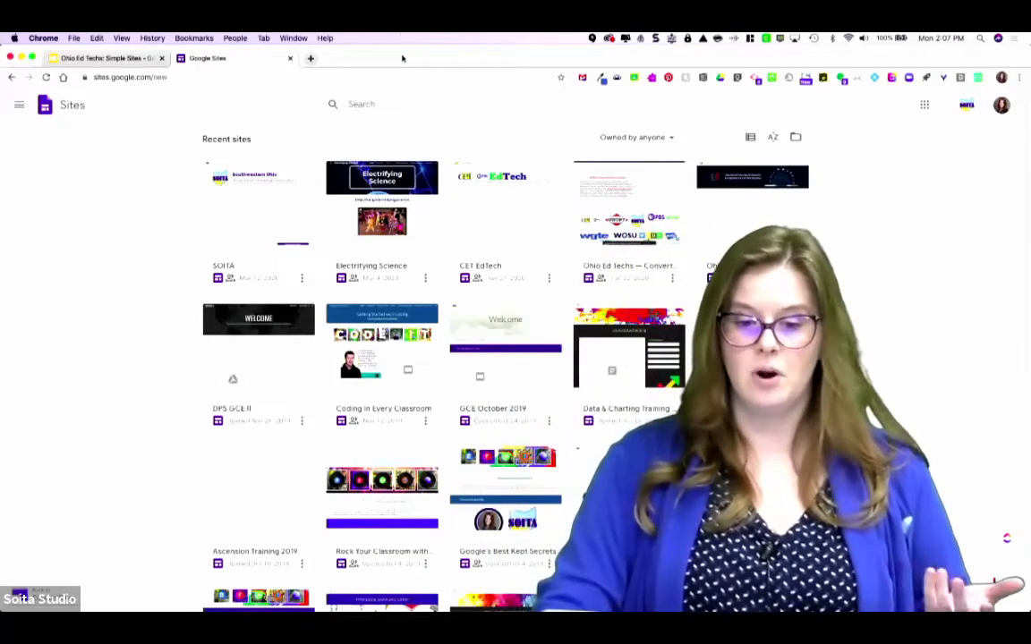
Open drive.google.com alongside the current page, find Google Sites among the additional new-file types, and return to Google Sites.
{"action": "left_click", "coordinate": [310, 59]}
{"action": "type", "text": "drive.google.com"}
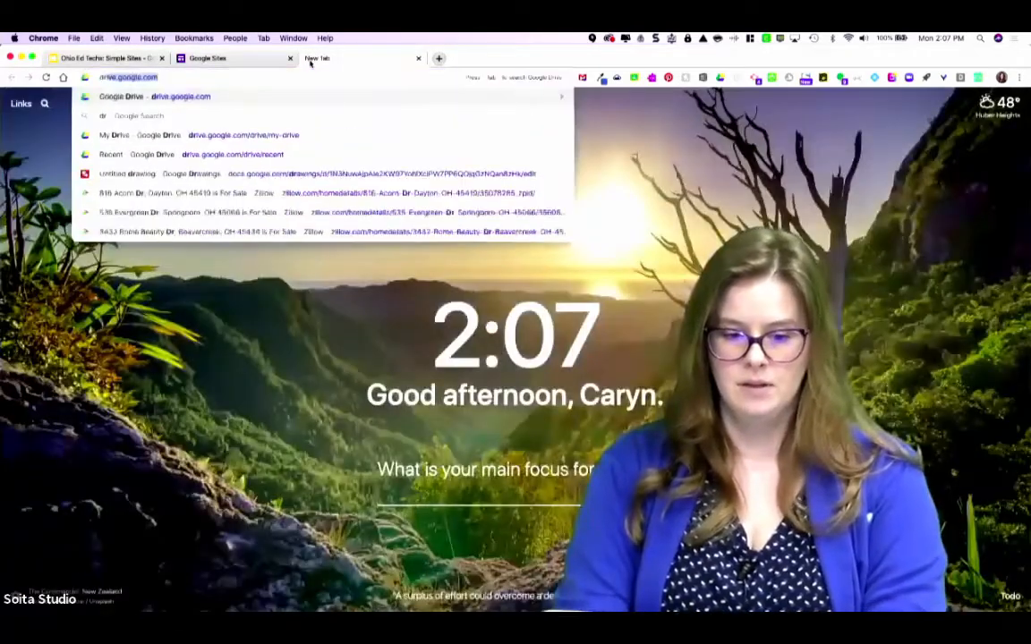
{"action": "key", "text": "Return"}
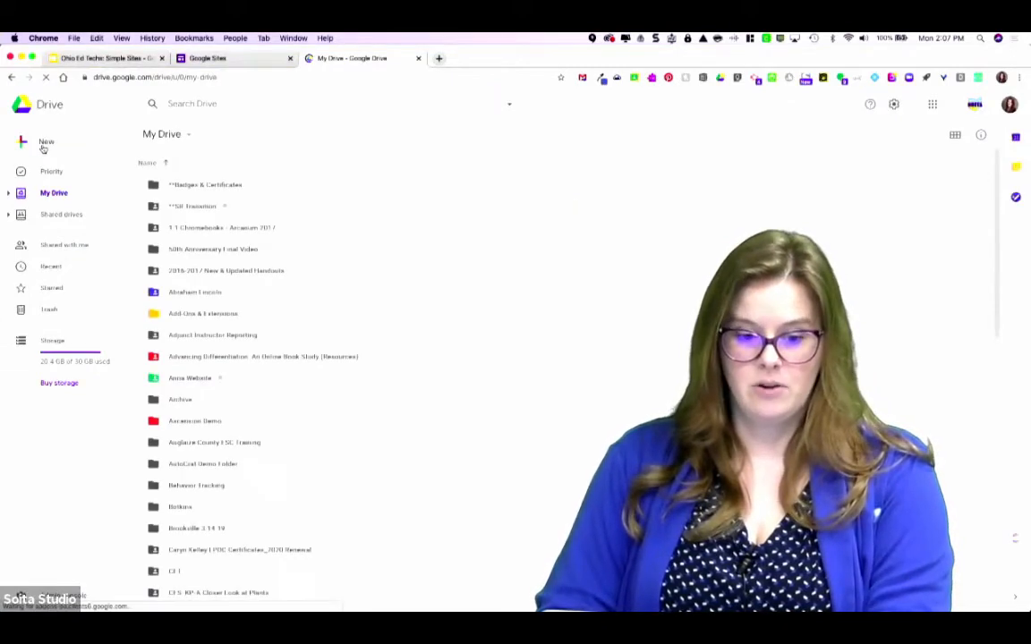
{"action": "mouse_move", "coordinate": [78, 269]}
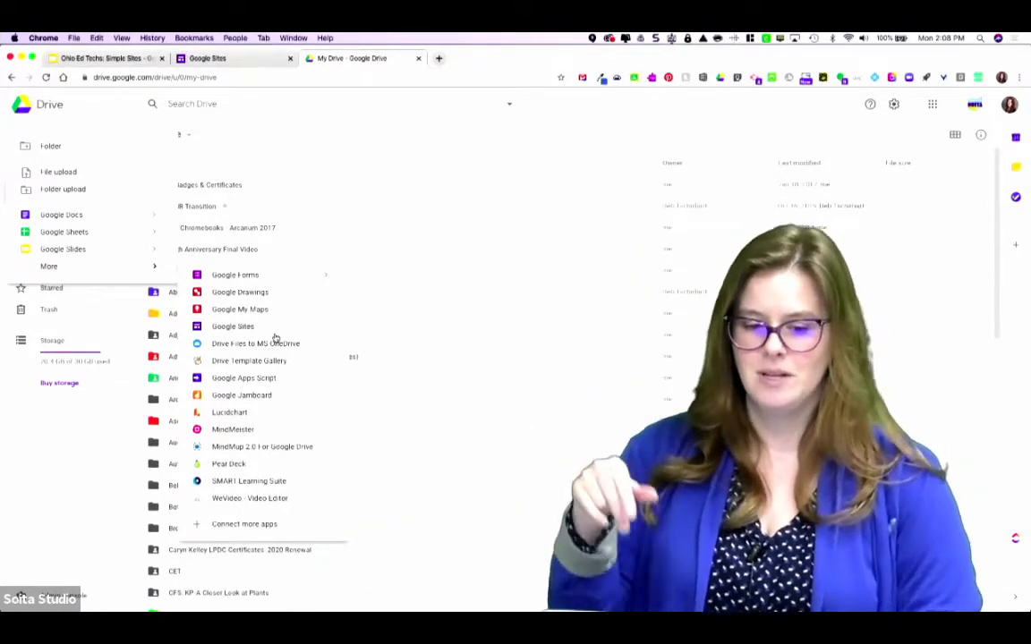
{"action": "left_click", "coordinate": [252, 62]}
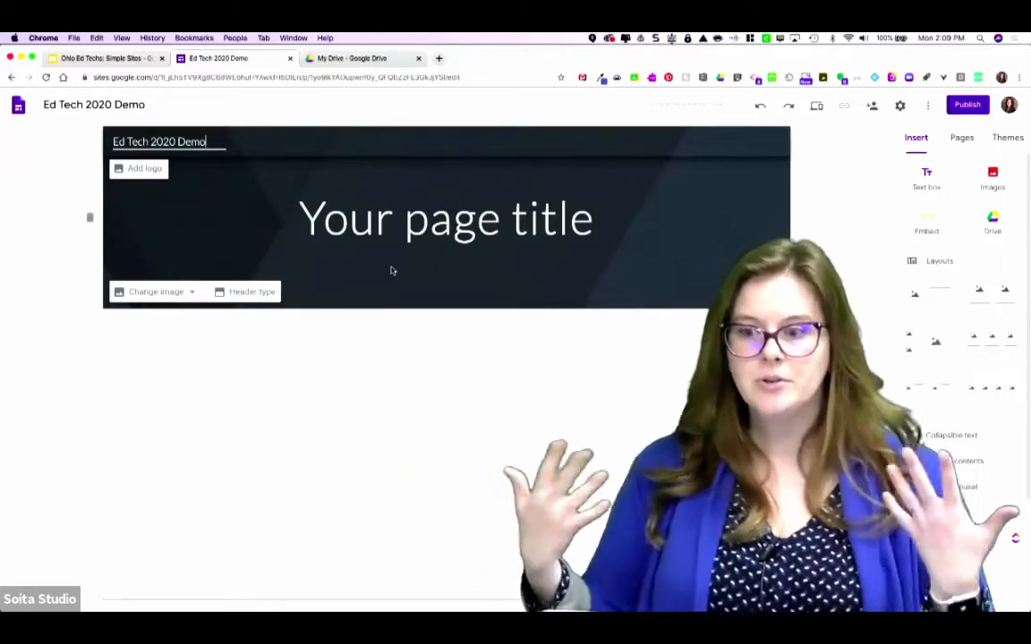
Replace the placeholder page title in the header with "Welcome".
{"action": "triple_click", "coordinate": [388, 219]}
{"action": "type", "text": "Wel"}
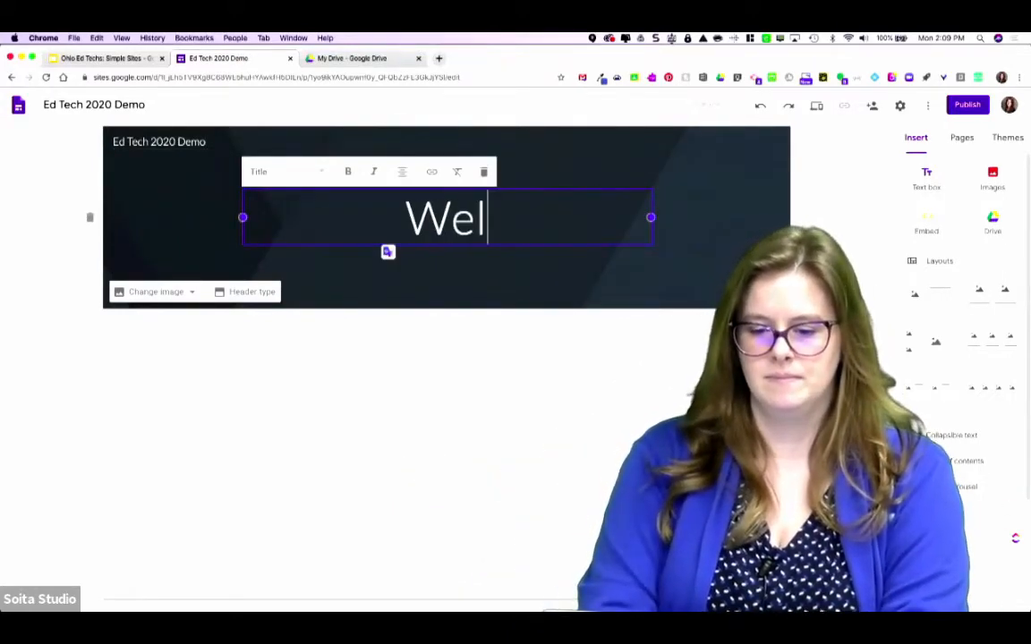
{"action": "type", "text": "com"}
{"action": "left_click", "coordinate": [322, 178]}
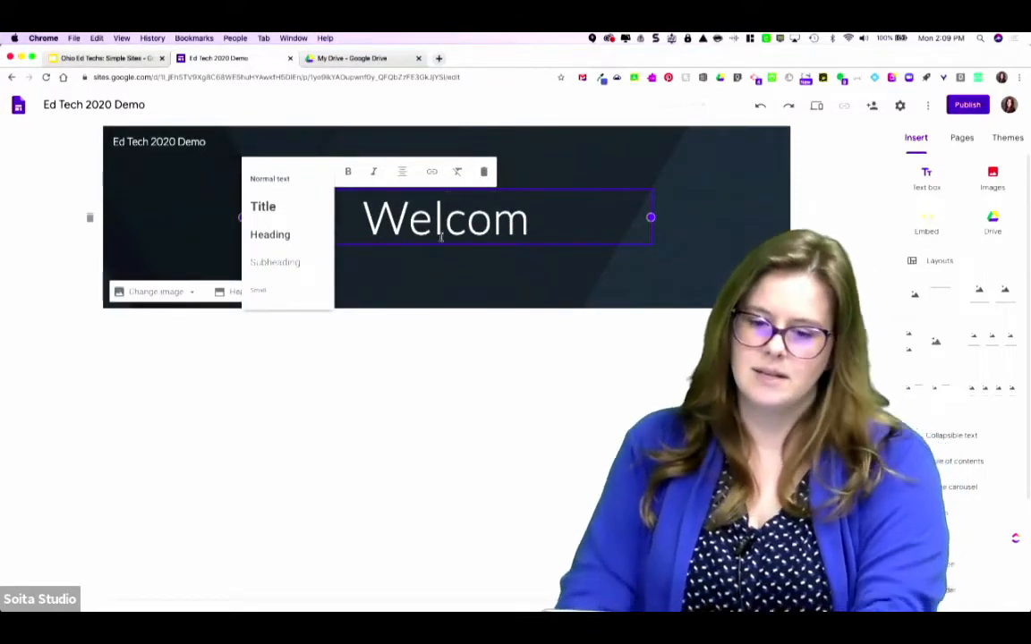
{"action": "left_click", "coordinate": [549, 218]}
{"action": "type", "text": "e"}
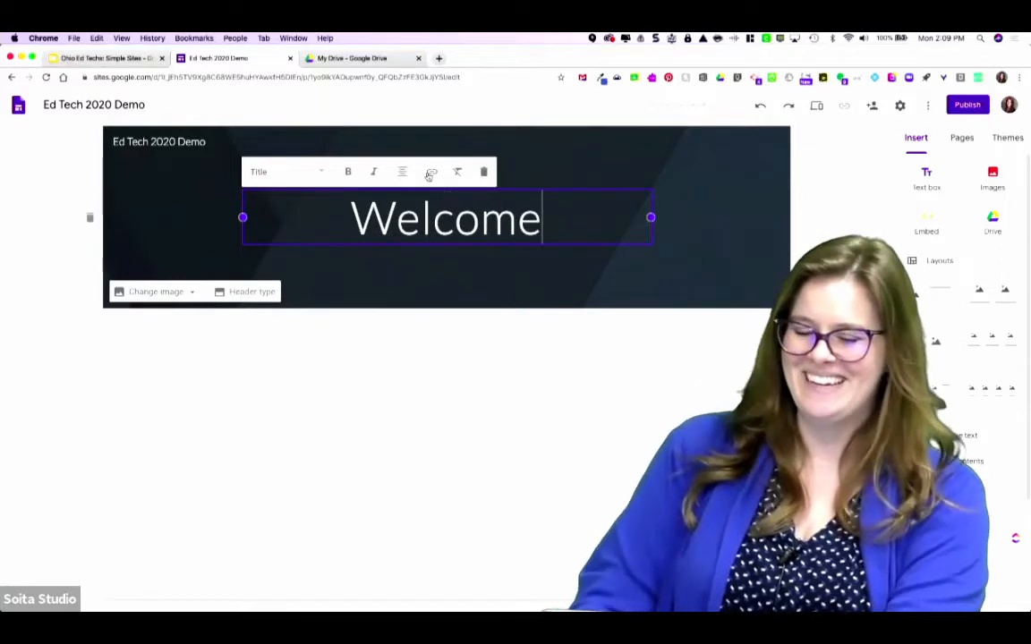
Try the Heading and Subheading text styles on the page title, and restore the Title style.
{"action": "left_click", "coordinate": [317, 178]}
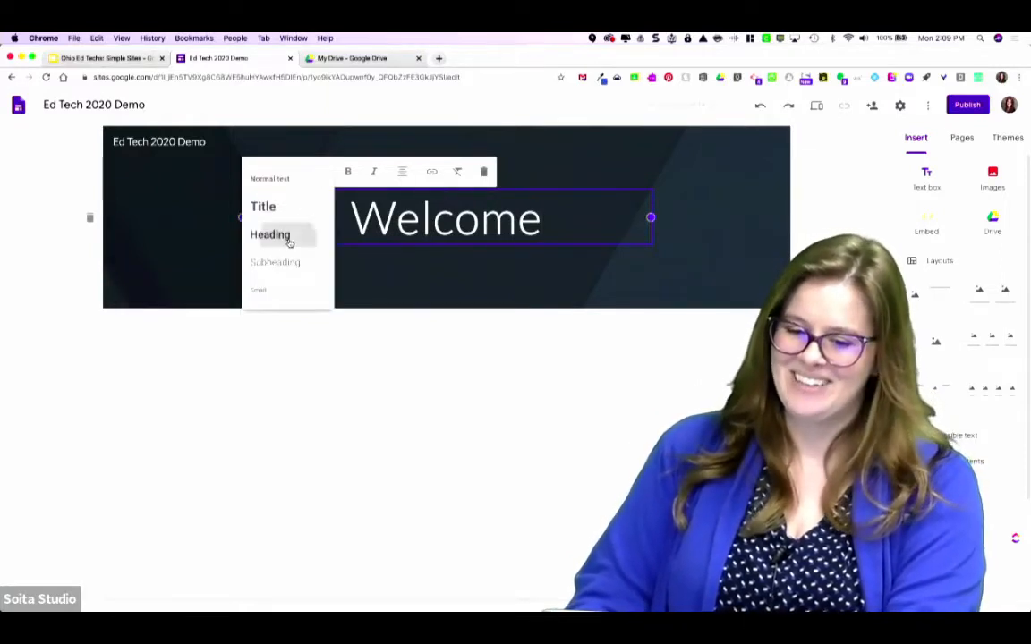
{"action": "left_click", "coordinate": [270, 235]}
{"action": "left_click", "coordinate": [304, 192]}
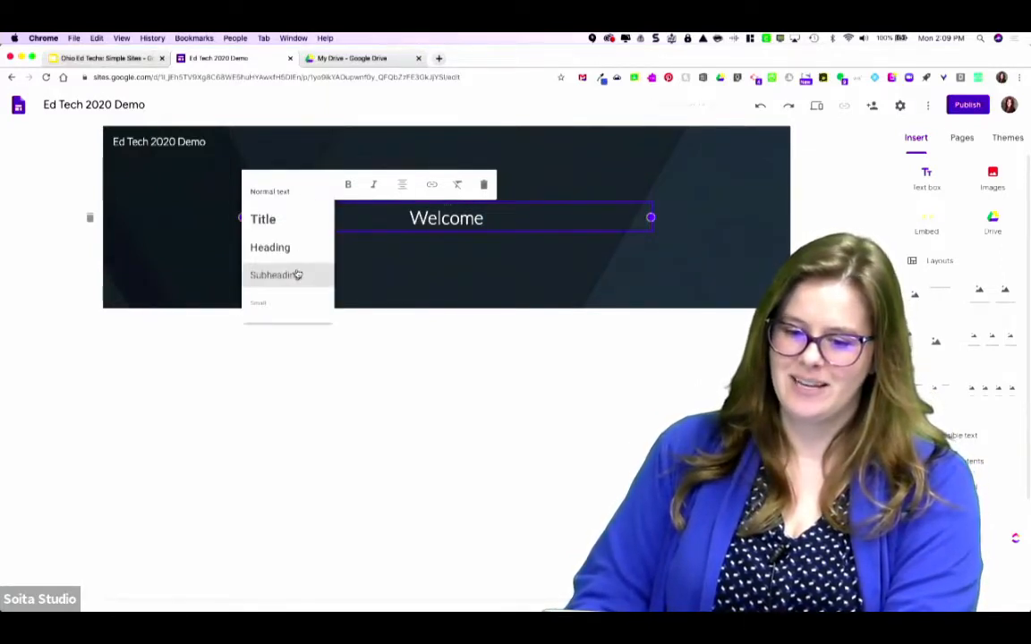
{"action": "left_click", "coordinate": [296, 274]}
{"action": "left_click", "coordinate": [310, 194]}
{"action": "left_click", "coordinate": [297, 226]}
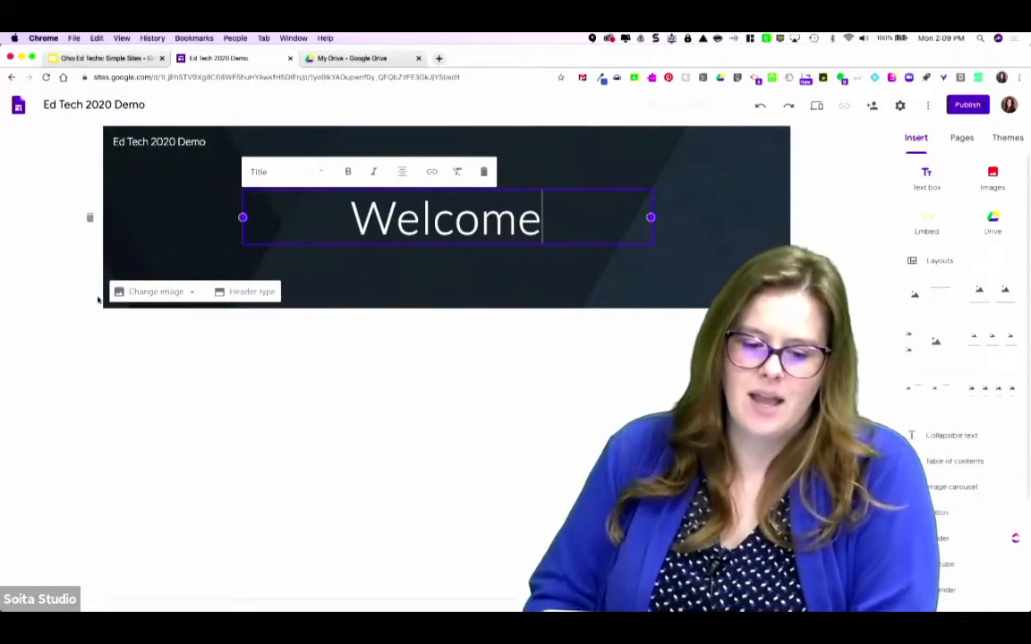
Change the header background to the gallery picture of colourful ribbons.
{"action": "left_click", "coordinate": [191, 295]}
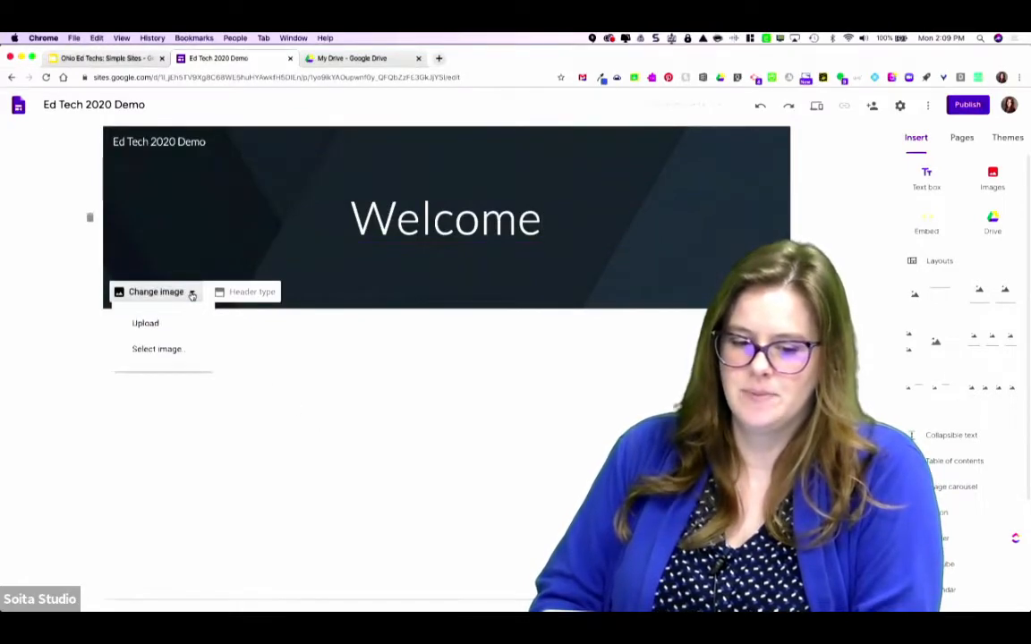
{"action": "left_click", "coordinate": [180, 350]}
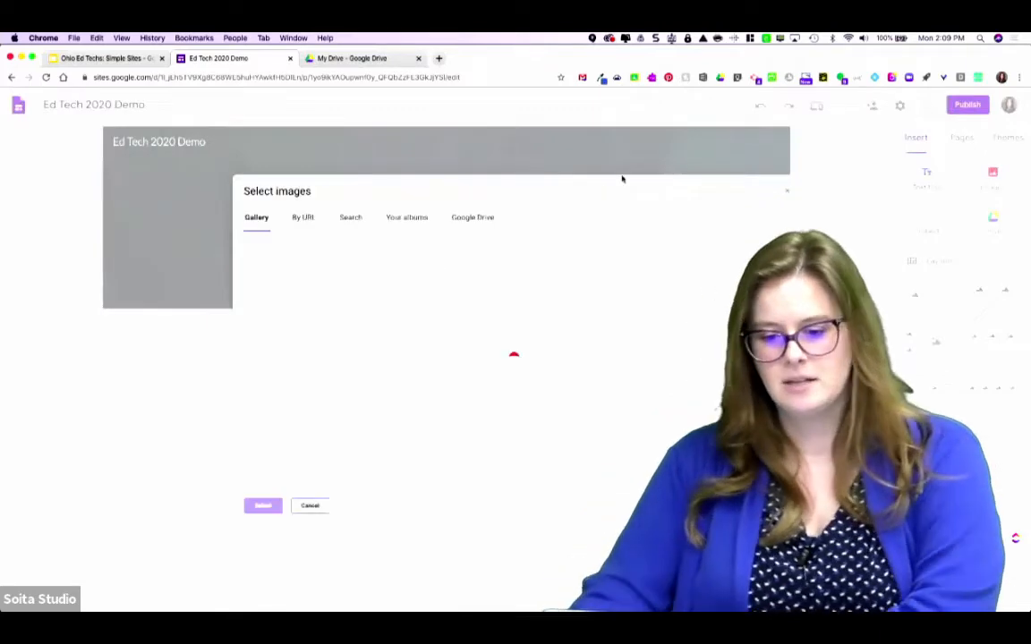
{"action": "left_click", "coordinate": [506, 278]}
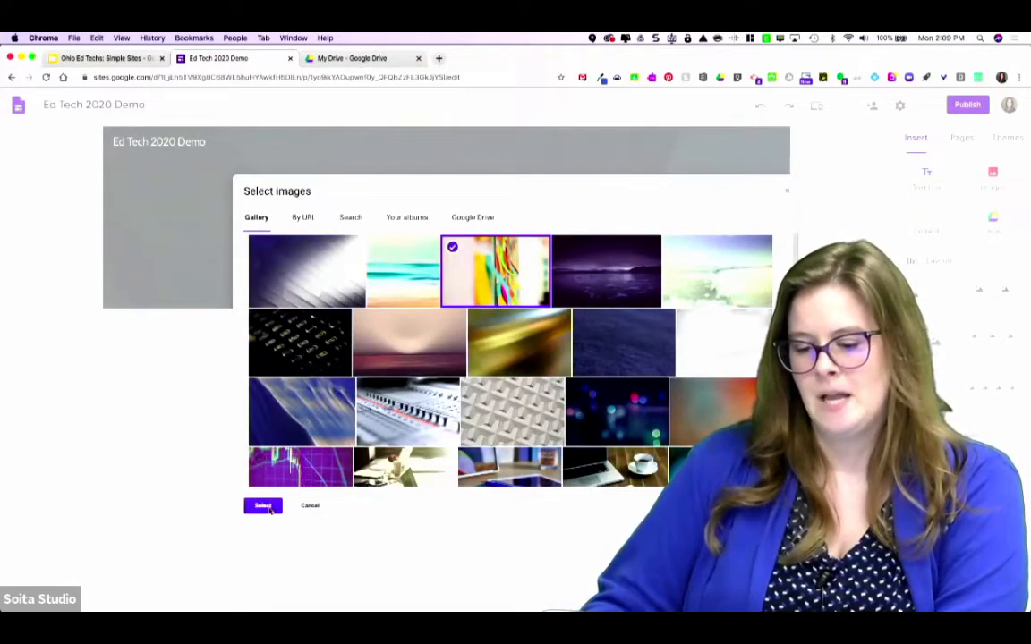
{"action": "scroll", "coordinate": [400, 380], "scroll_direction": "down", "scroll_amount": 10}
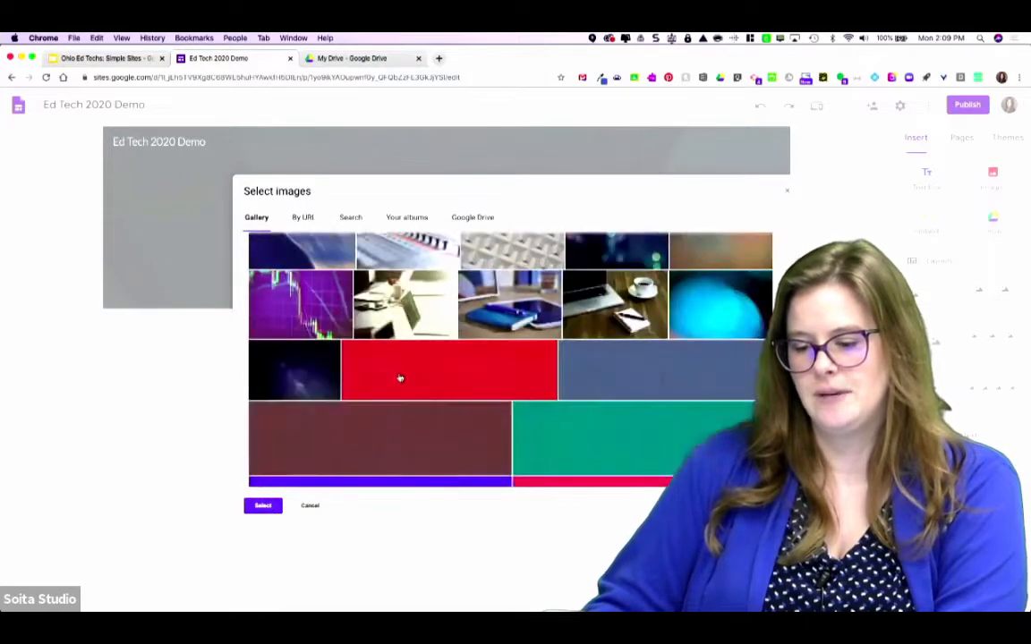
{"action": "scroll", "coordinate": [400, 380], "scroll_direction": "up", "scroll_amount": 10}
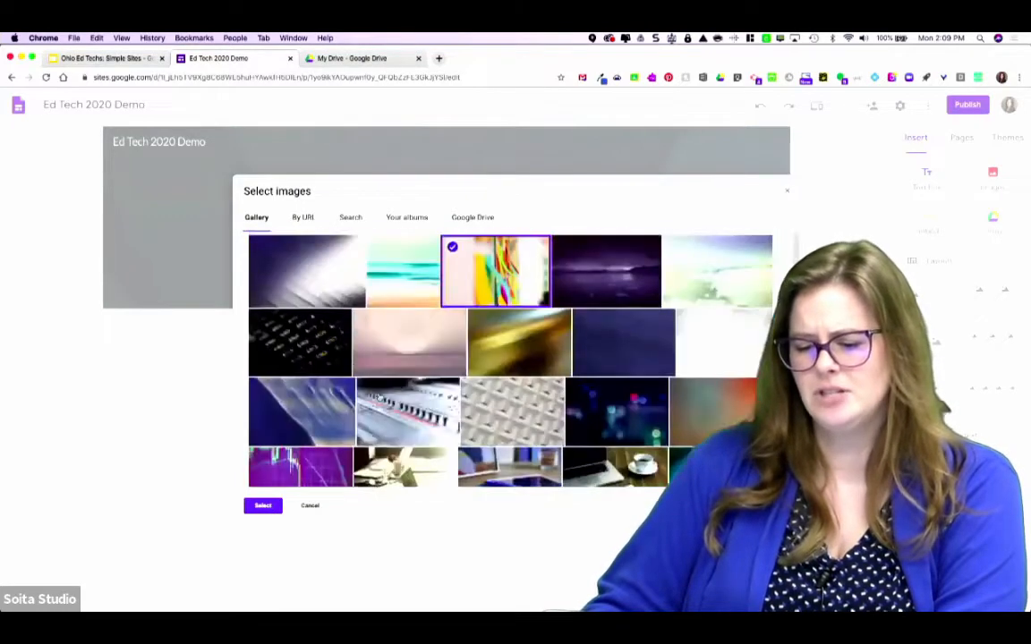
{"action": "left_click", "coordinate": [268, 505]}
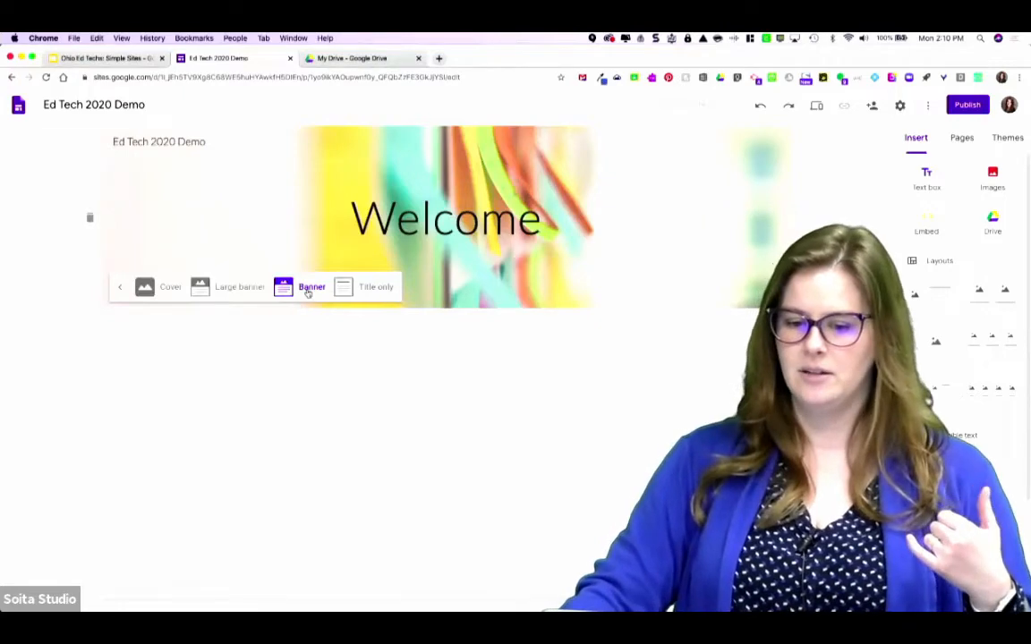
Try the Title only, Large banner and Cover header types, and return the header to Banner.
{"action": "left_click", "coordinate": [360, 294]}
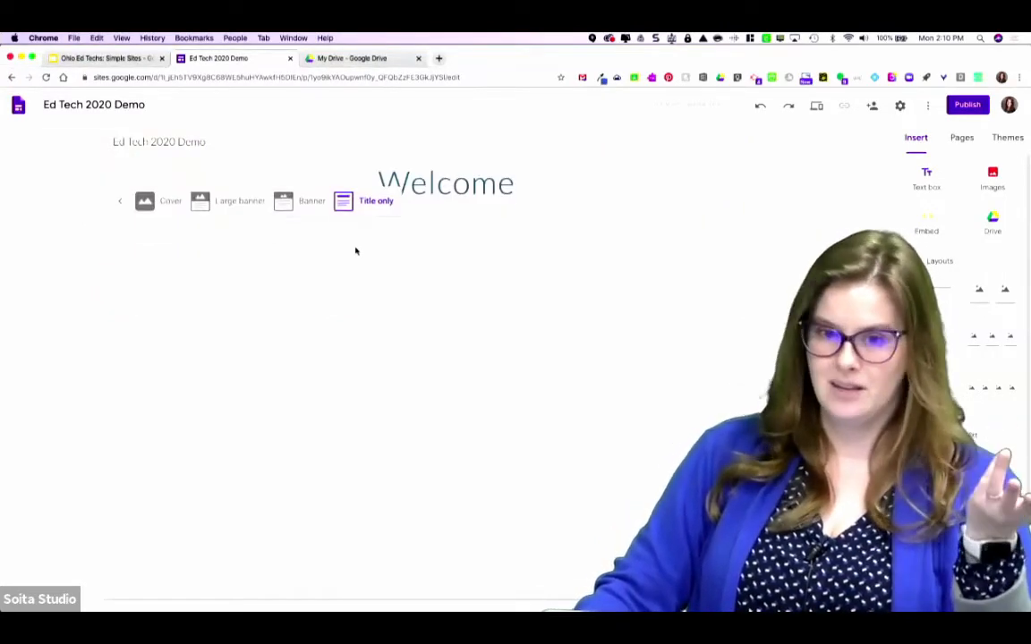
{"action": "left_click", "coordinate": [304, 208]}
{"action": "left_click", "coordinate": [217, 289]}
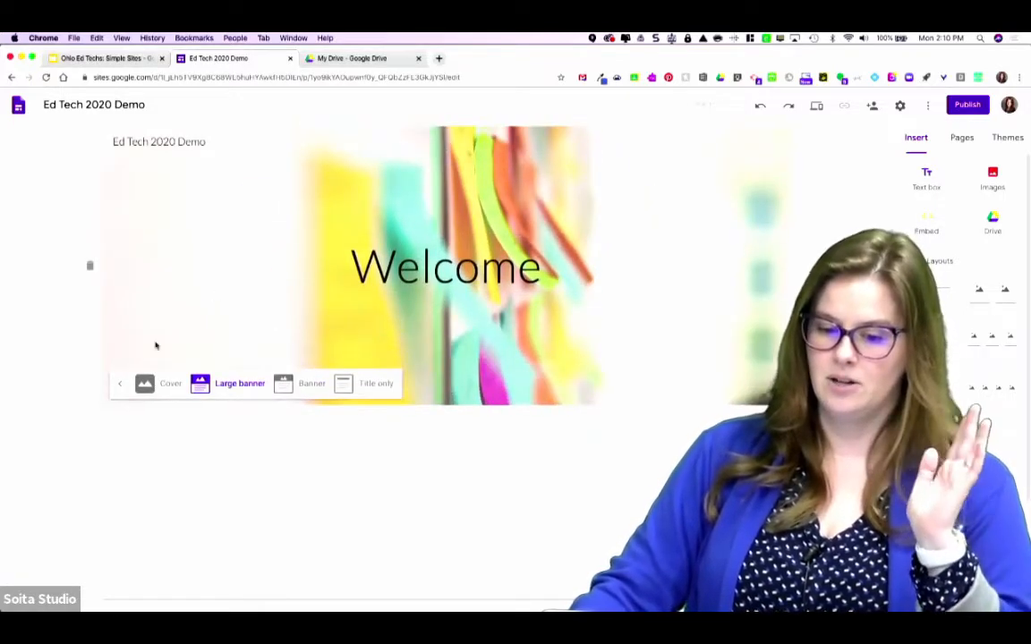
{"action": "left_click", "coordinate": [144, 385]}
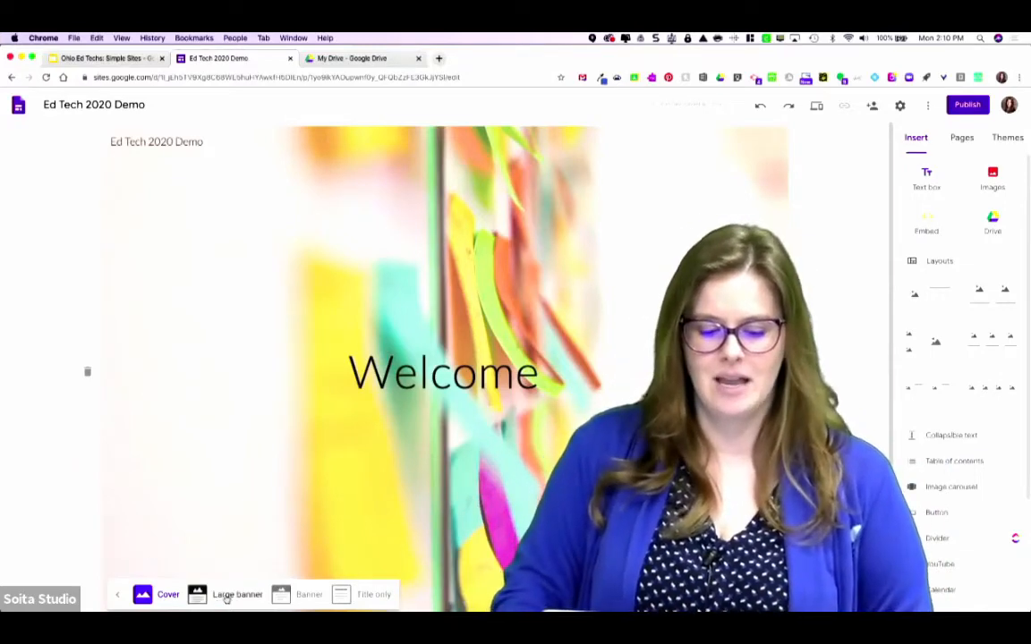
{"action": "left_click", "coordinate": [226, 598]}
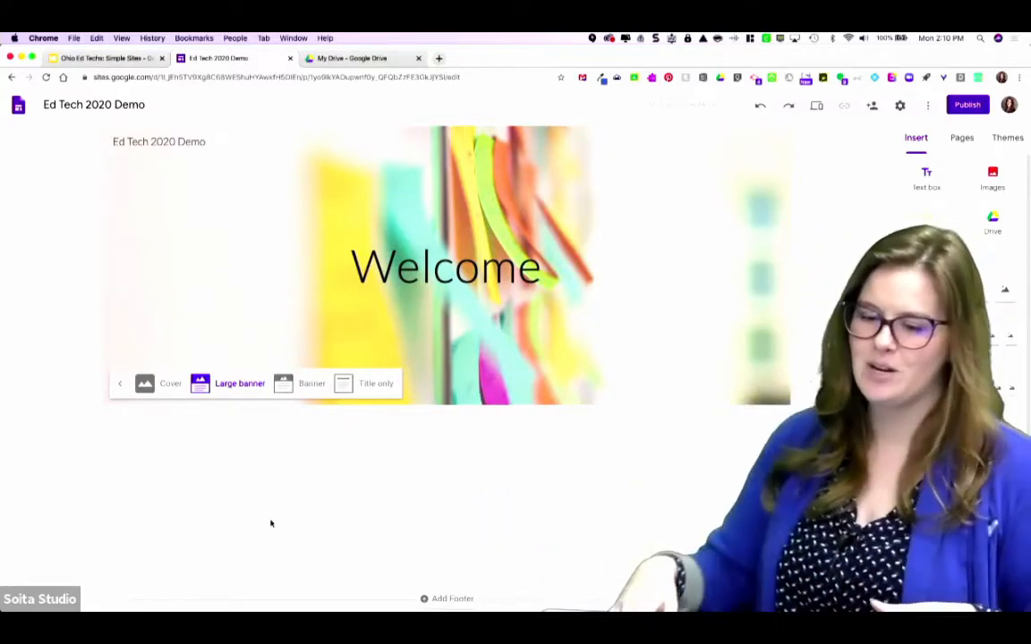
{"action": "left_click", "coordinate": [312, 381]}
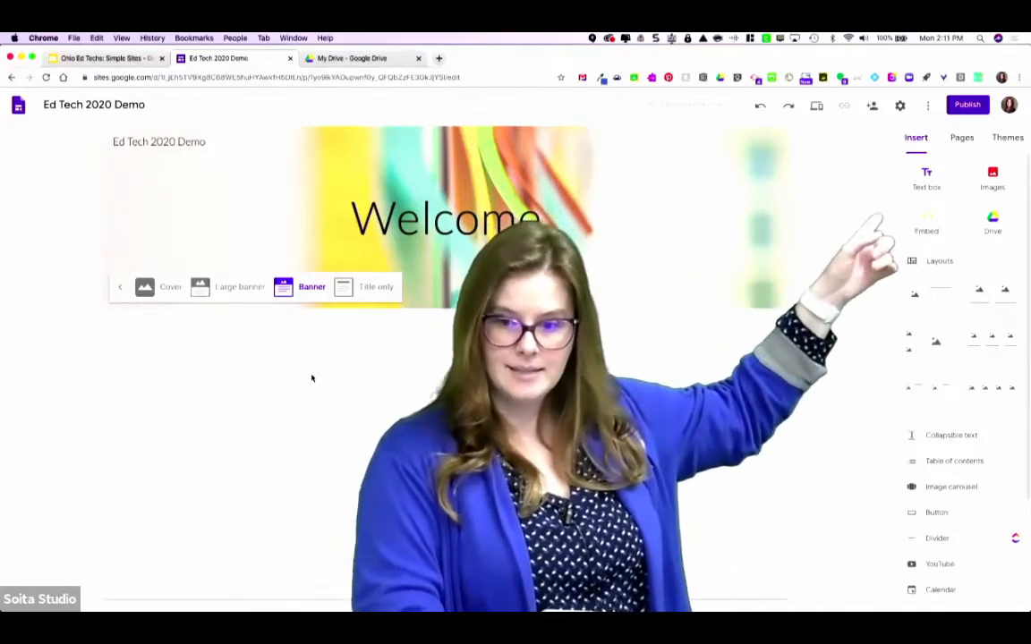
Add a text box below the header reading "Welcome to the Ed Tech 2020 Demo site.".
{"action": "left_click", "coordinate": [928, 179]}
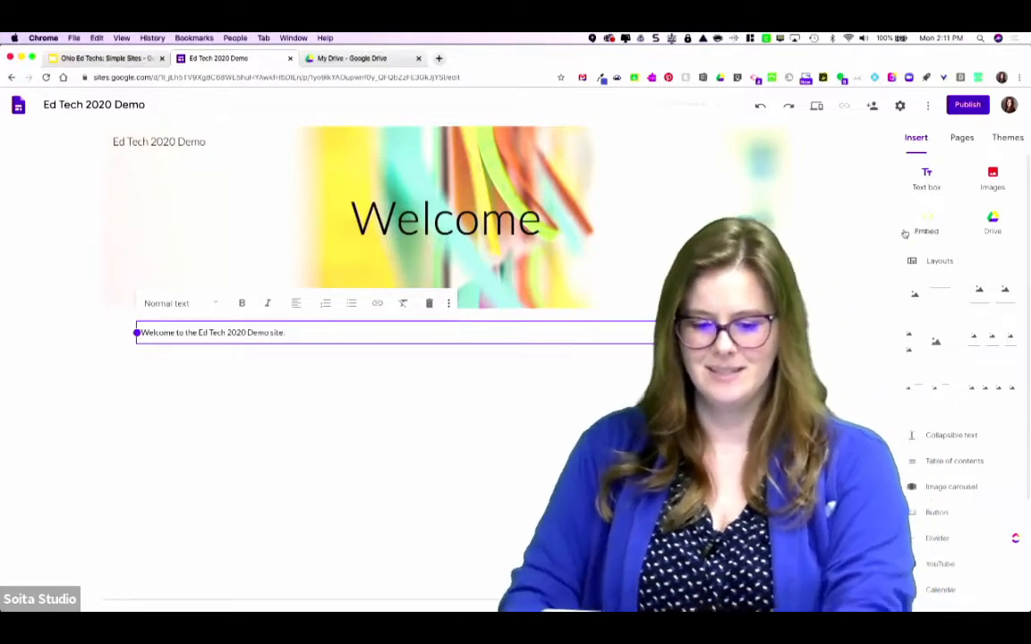
Review the URL, Google Image Search, Photos and Google Drive sources for inserting an image, and close the picker without inserting one.
{"action": "left_click", "coordinate": [998, 173]}
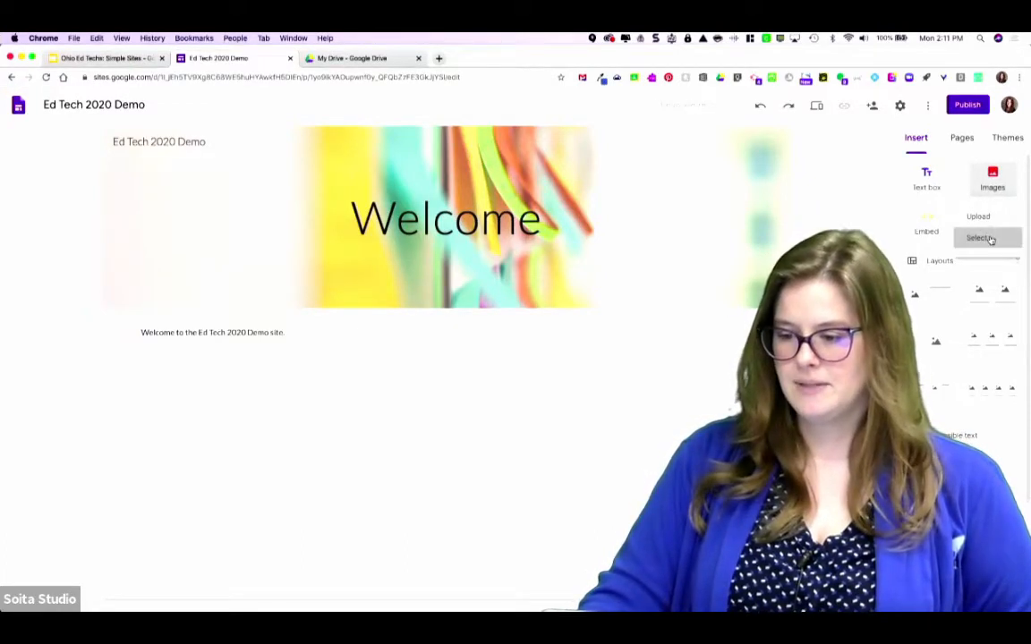
{"action": "left_click", "coordinate": [989, 239]}
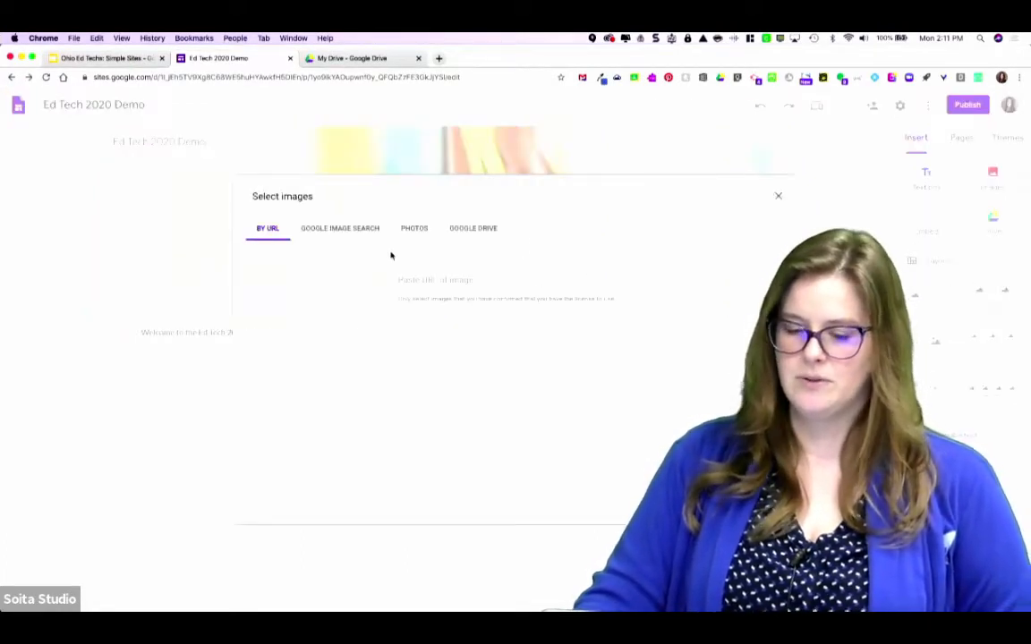
{"action": "left_click", "coordinate": [366, 232]}
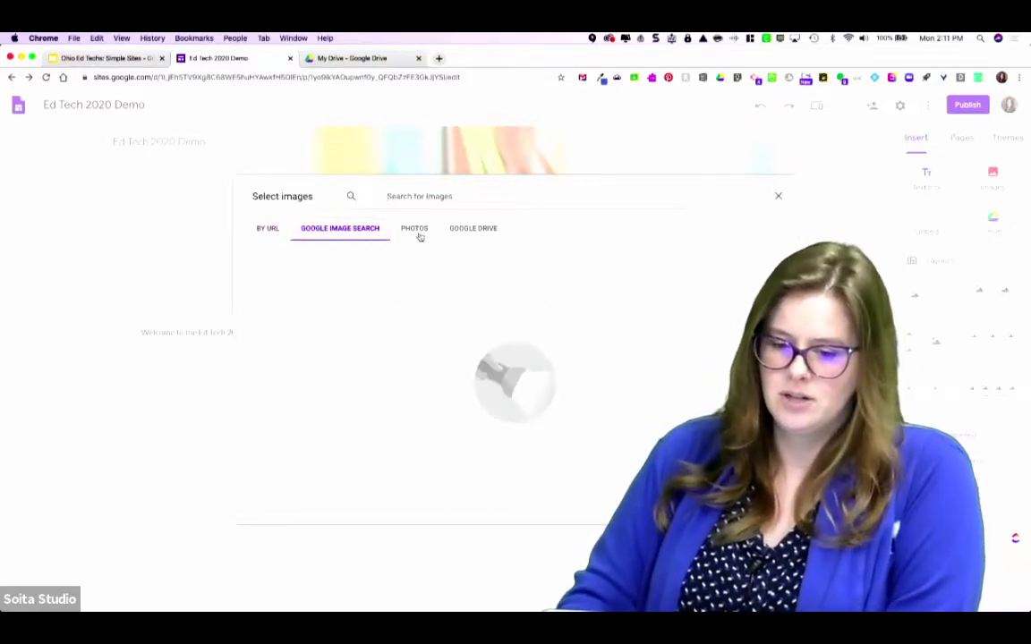
{"action": "left_click", "coordinate": [417, 229]}
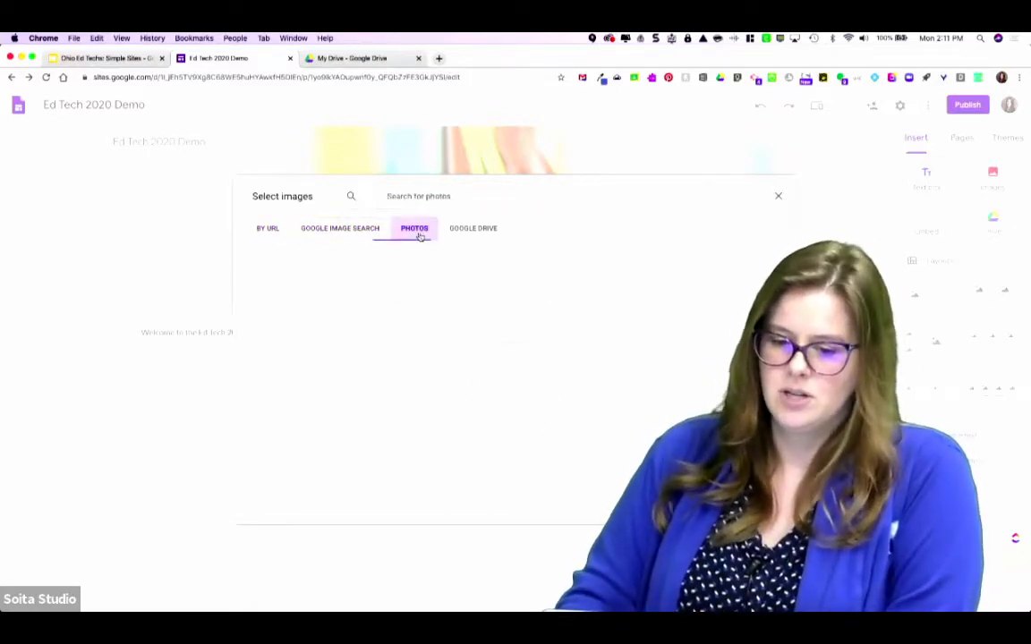
{"action": "left_click", "coordinate": [480, 231]}
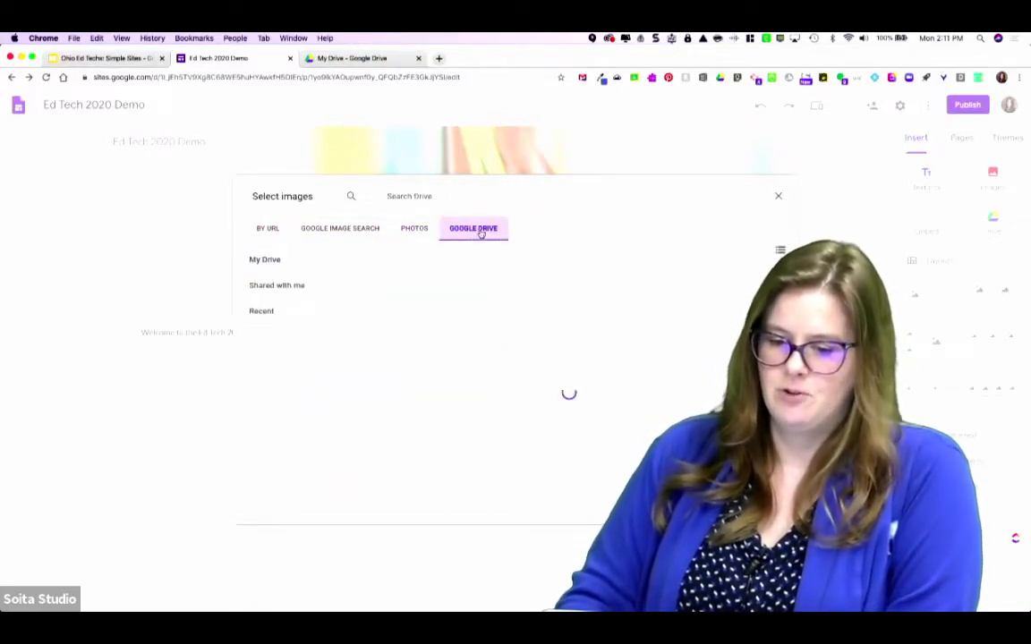
{"action": "left_click", "coordinate": [417, 196]}
{"action": "left_click", "coordinate": [268, 230]}
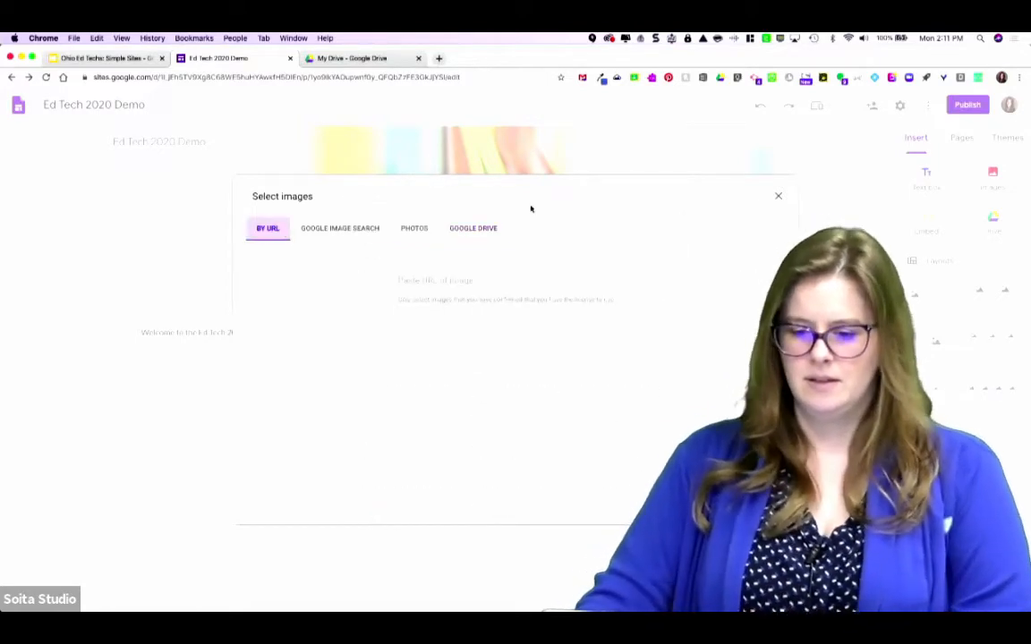
{"action": "left_click", "coordinate": [776, 197]}
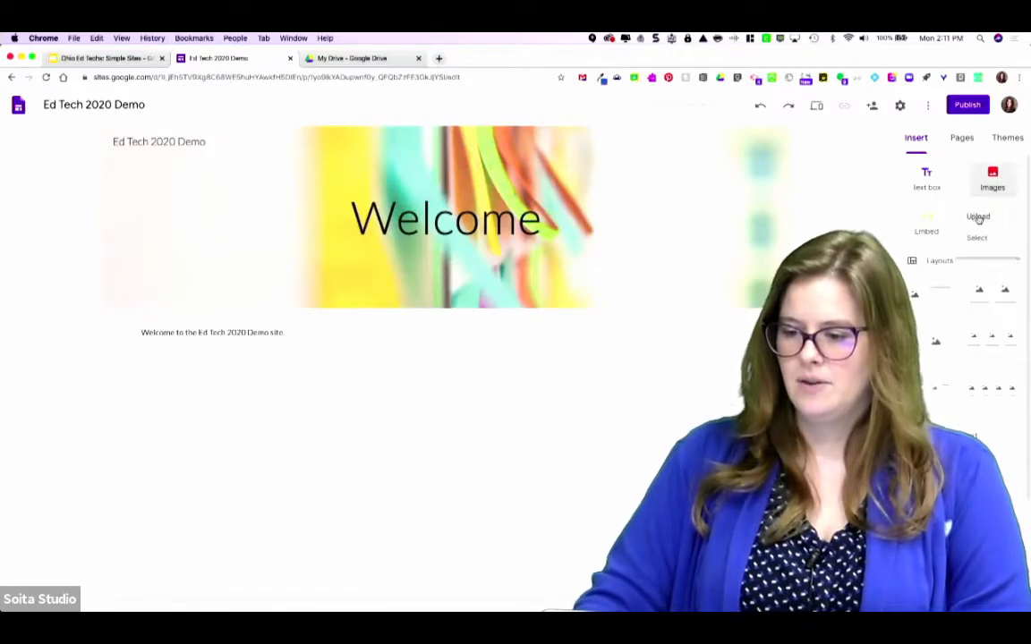
Upload the Ohio Ed Techs logo from the computer and insert it below the welcome text.
{"action": "left_click", "coordinate": [978, 218]}
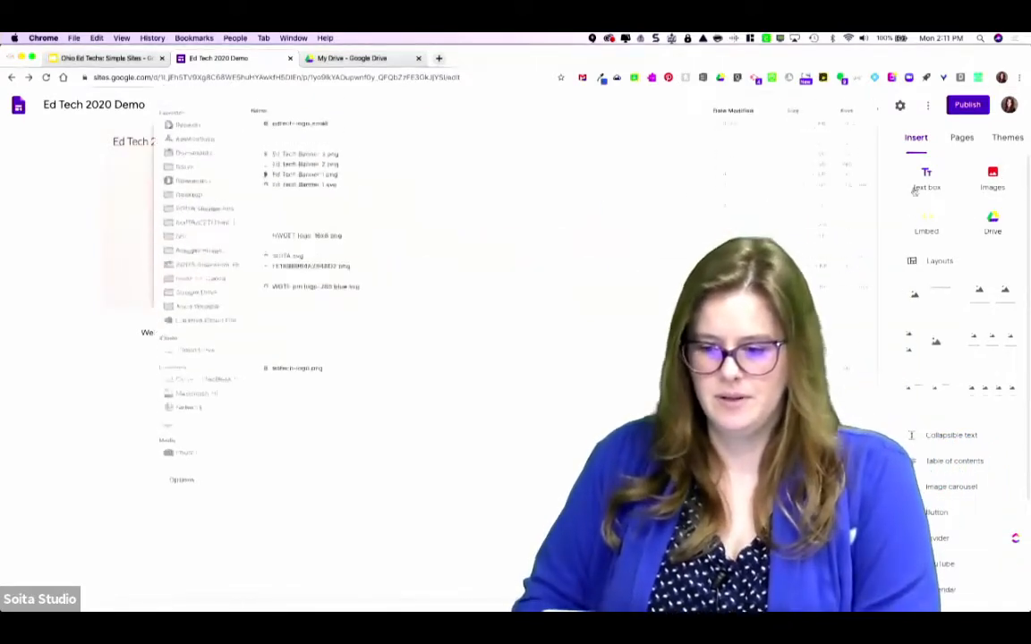
{"action": "double_click", "coordinate": [294, 126]}
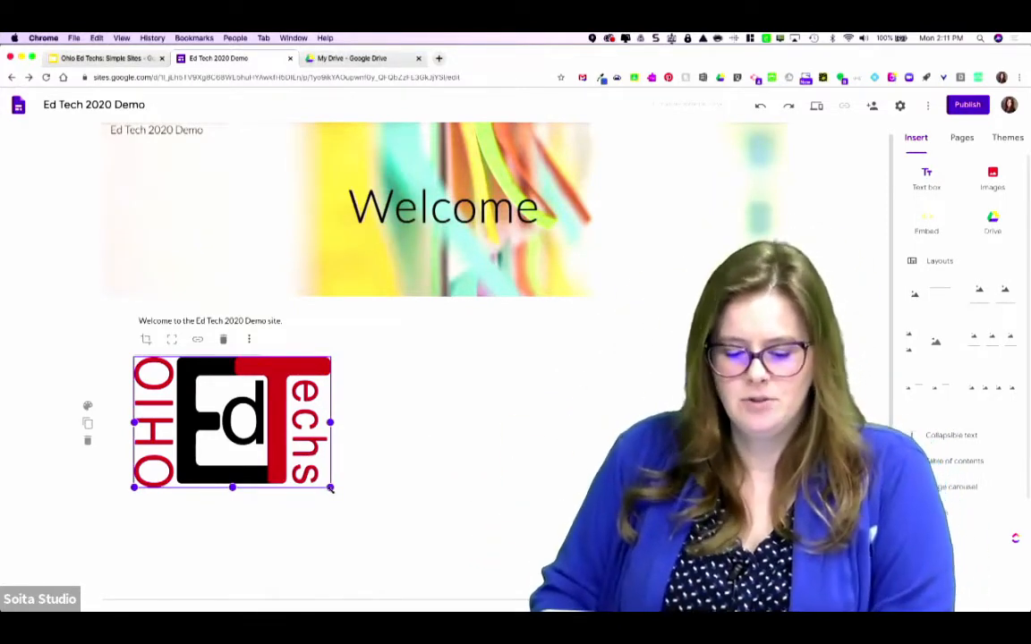
Shrink the logo proportionally to about half its width, and undo the most recent changes.
{"action": "left_click_drag", "start_coordinate": [330, 488], "coordinate": [224, 444]}
{"action": "key", "text": "super+z"}
{"action": "key", "text": "super+z"}
{"action": "key", "text": "super+z"}
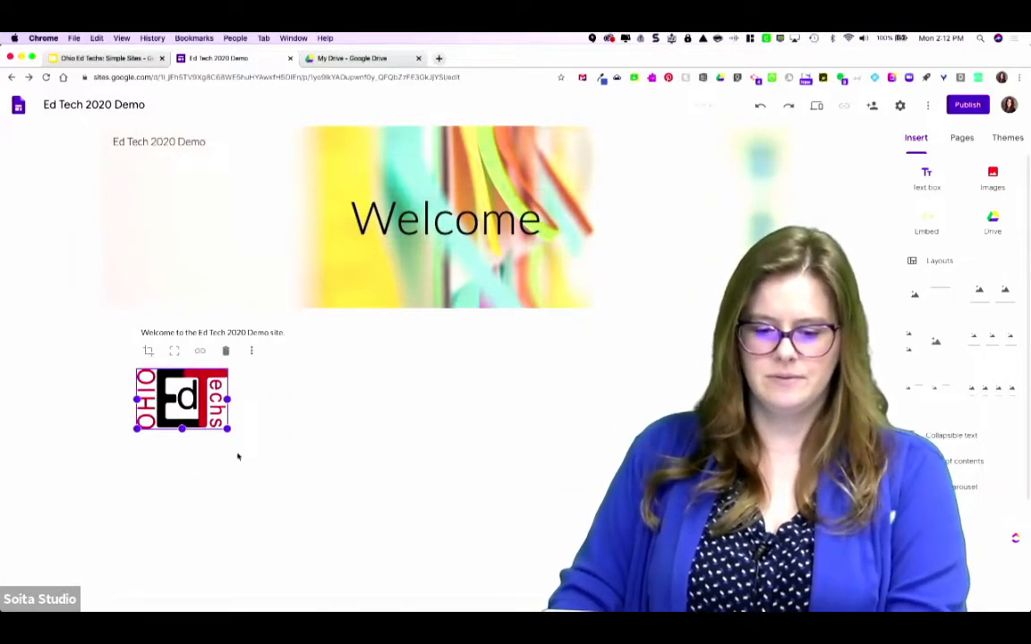
Enlarge the logo proportionally to about one and a half times its width, undoing and redoing the resize.
{"action": "left_click_drag", "start_coordinate": [227, 430], "coordinate": [280, 463]}
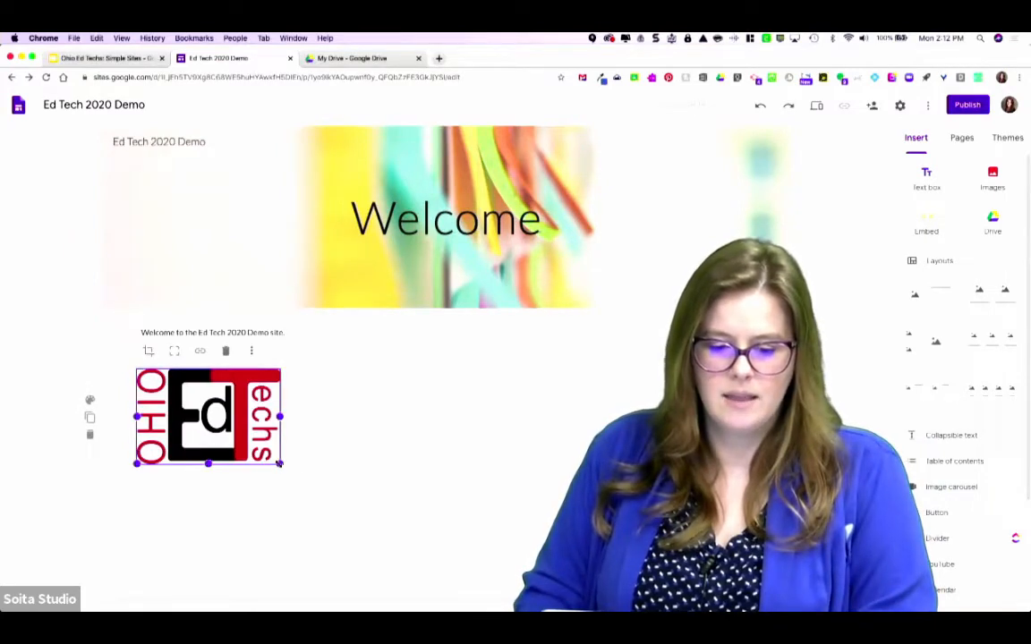
{"action": "key", "text": "super+z"}
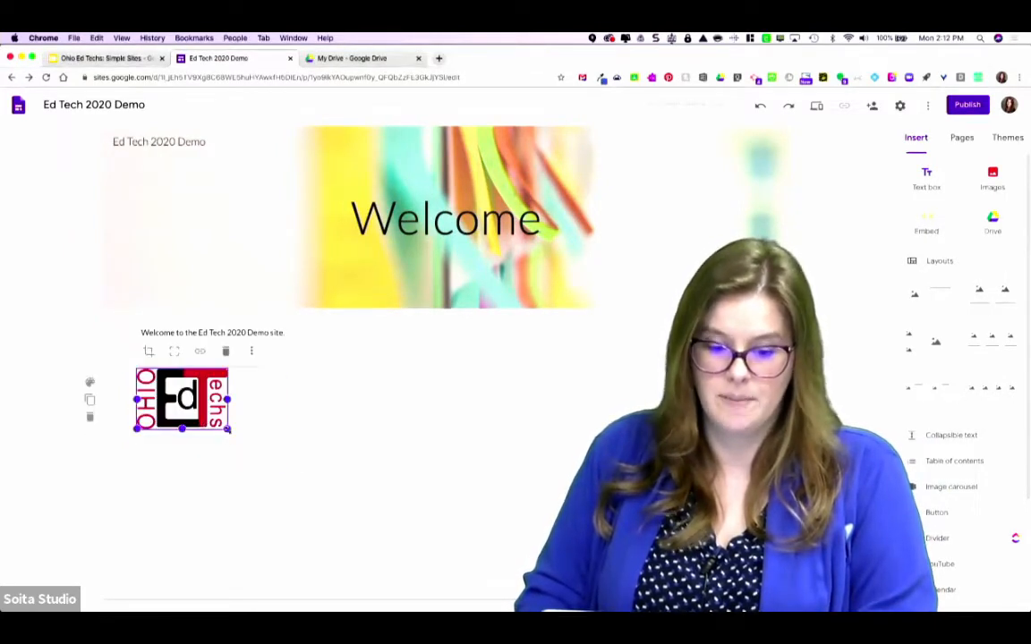
{"action": "key", "text": "super+shift+z"}
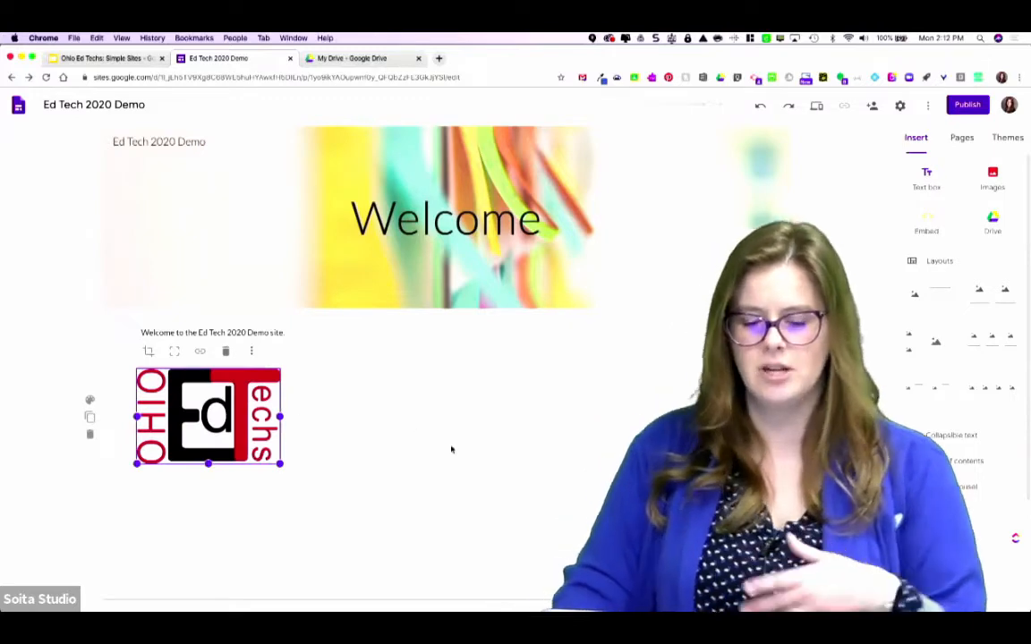
Move the Ohio Ed Techs logo up beside the welcome text, so it sits to the left of the text in the same section.
{"action": "left_click", "coordinate": [357, 522]}
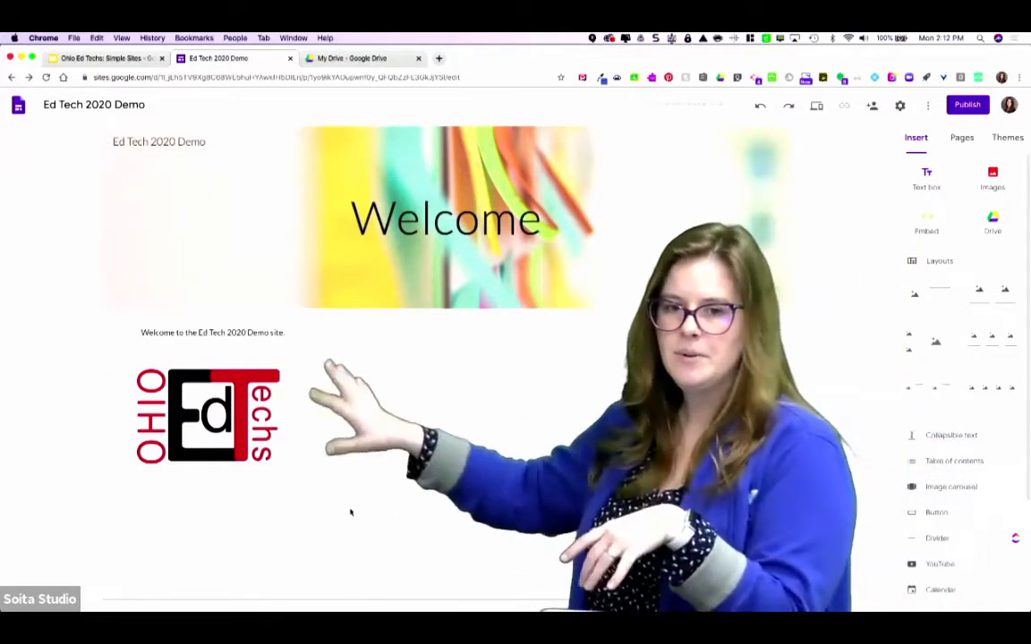
{"action": "left_click", "coordinate": [268, 448]}
{"action": "left_click_drag", "start_coordinate": [267, 448], "coordinate": [137, 345]}
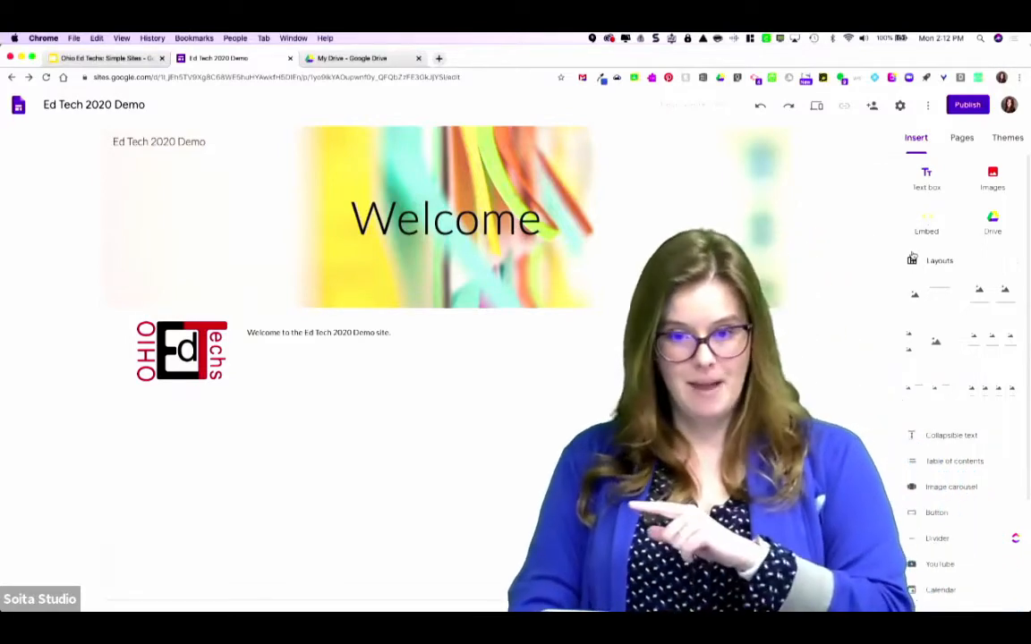
Open padlet.com in a new browser tab and copy the share link of the Useful Websites padlet.
{"action": "left_click", "coordinate": [438, 58]}
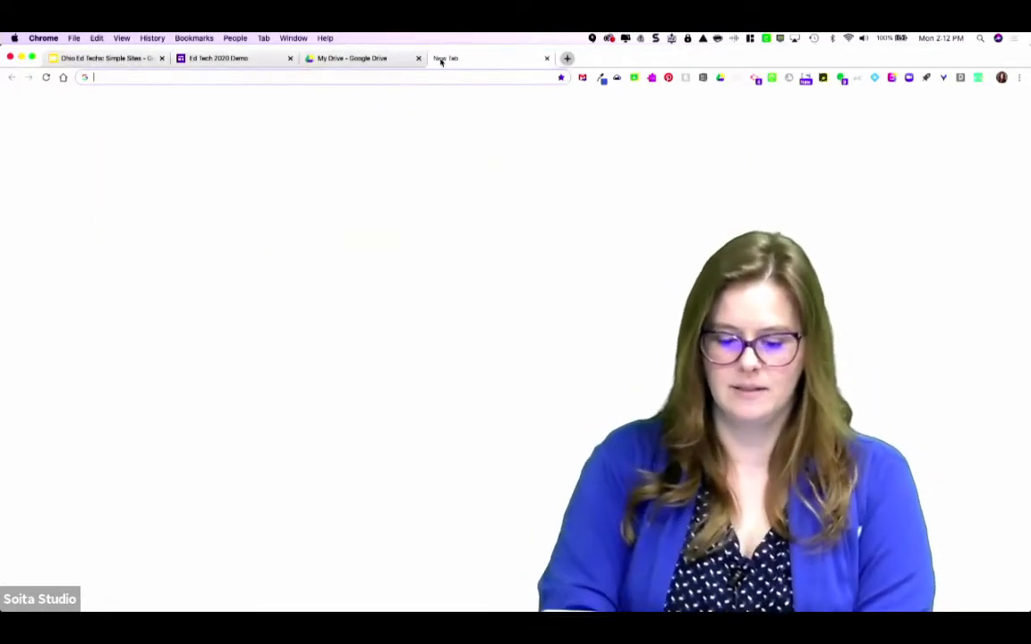
{"action": "type", "text": "padlet.com"}
{"action": "key", "text": "Return"}
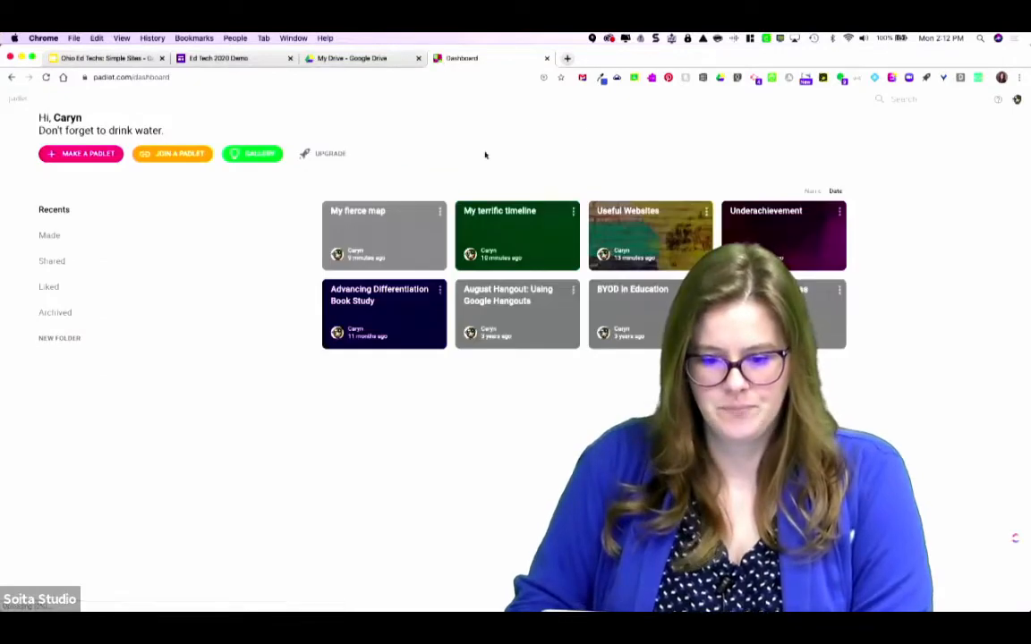
{"action": "left_click", "coordinate": [679, 233]}
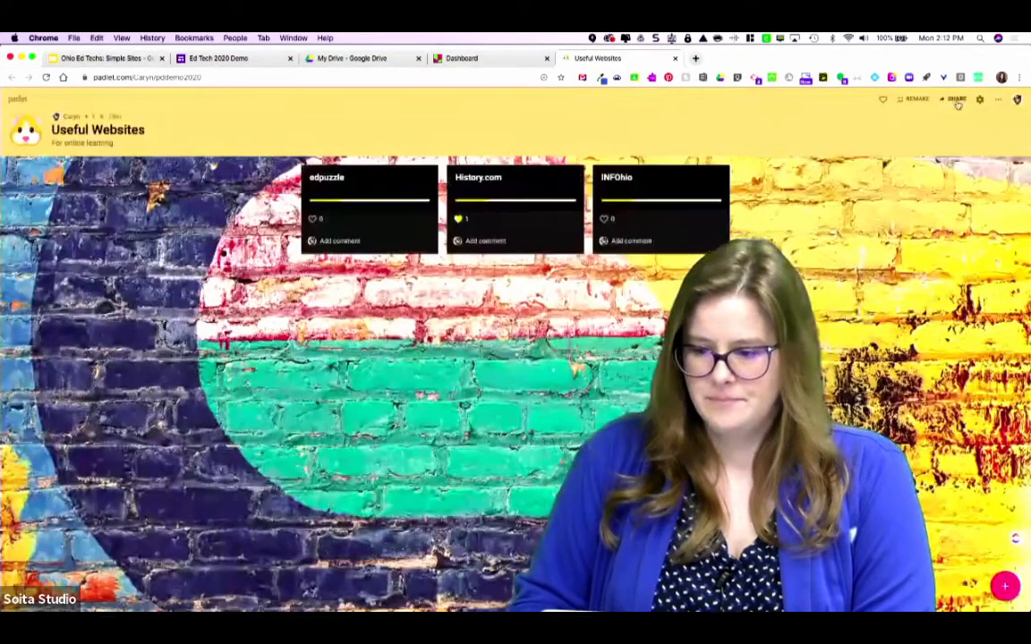
{"action": "left_click", "coordinate": [954, 101]}
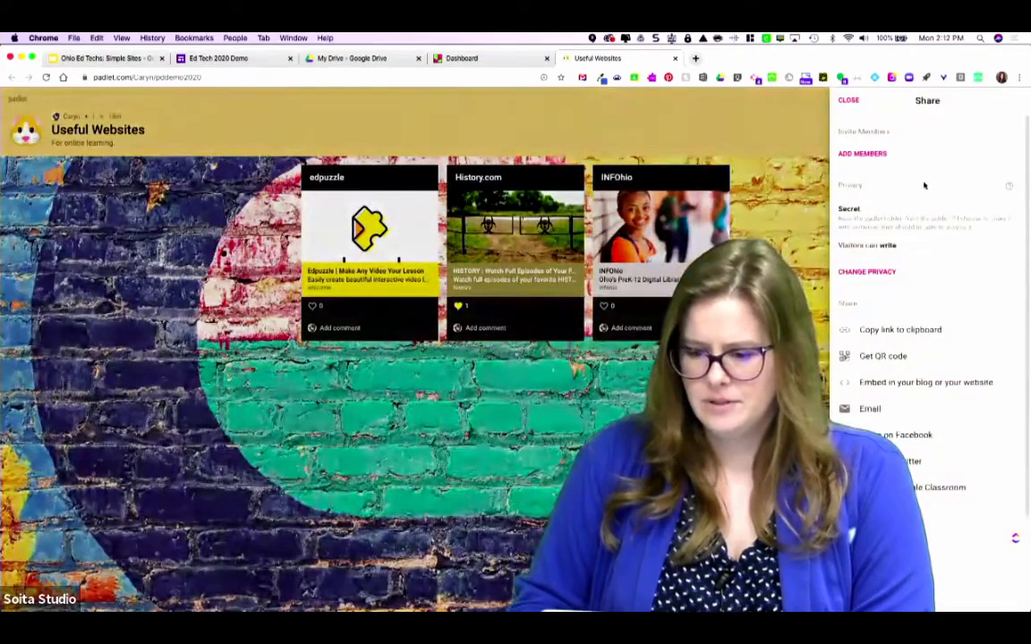
{"action": "left_click", "coordinate": [907, 331]}
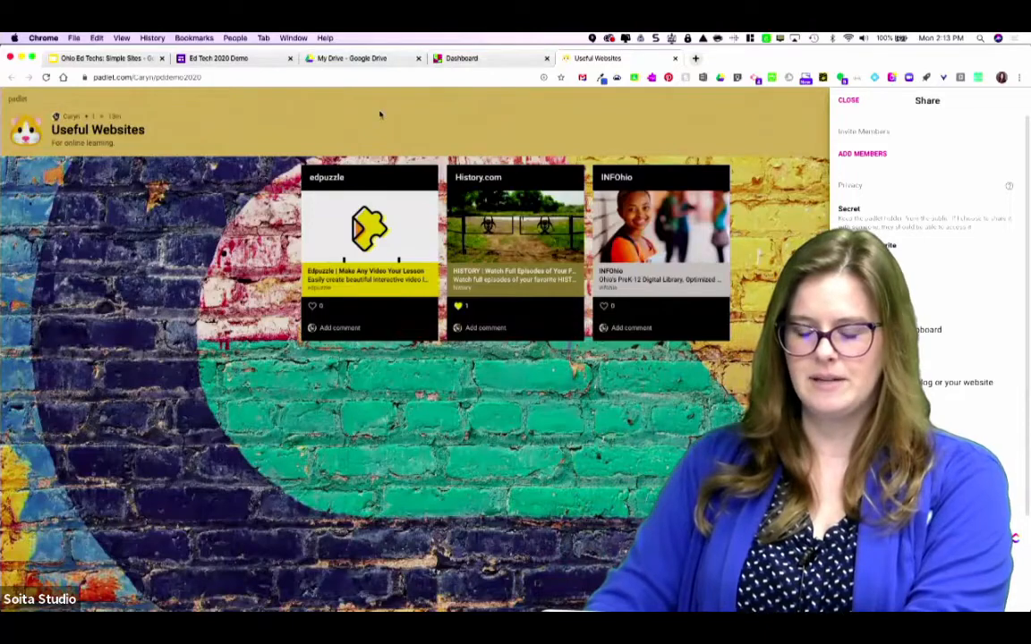
Embed the copied Useful Websites padlet link on the Ed Tech 2020 Demo home page as a whole page, placing it beneath the welcome text beside the logo.
{"action": "left_click", "coordinate": [219, 59]}
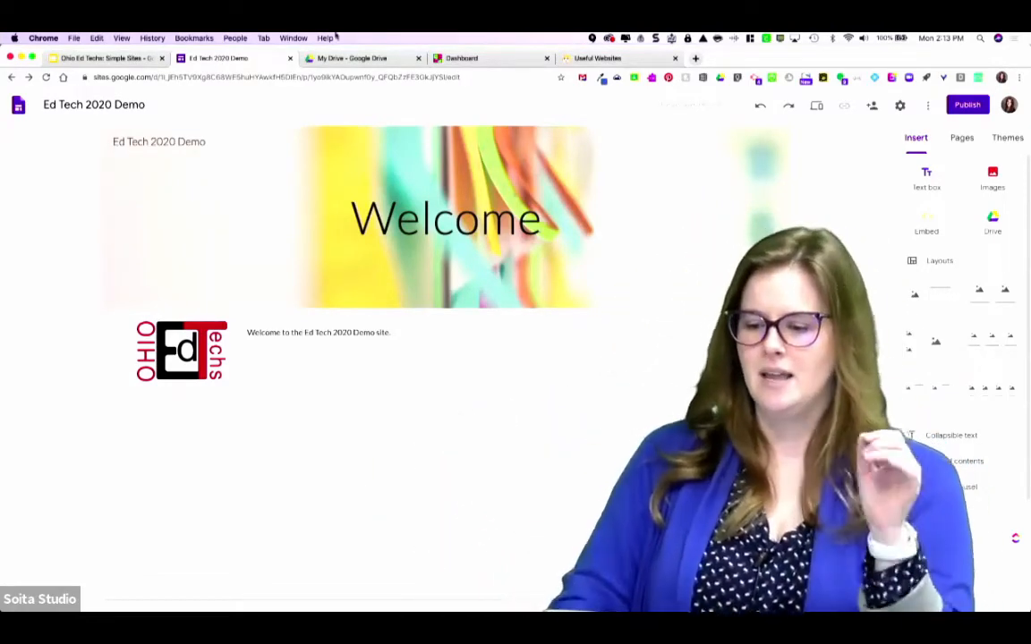
{"action": "left_click", "coordinate": [931, 224]}
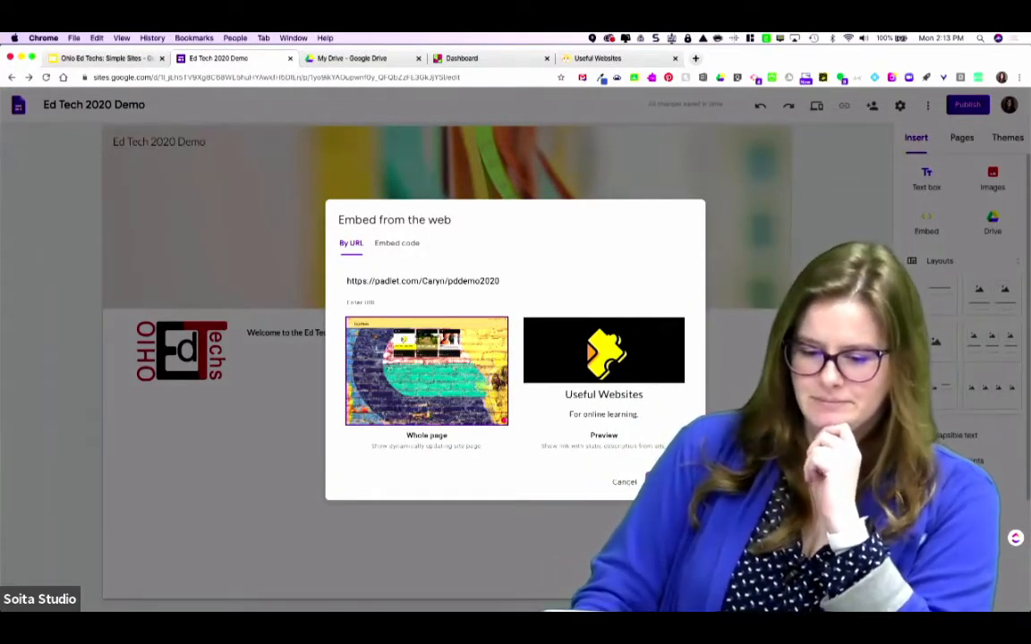
{"action": "left_click", "coordinate": [671, 482]}
{"action": "left_click_drag", "start_coordinate": [443, 443], "coordinate": [550, 441]}
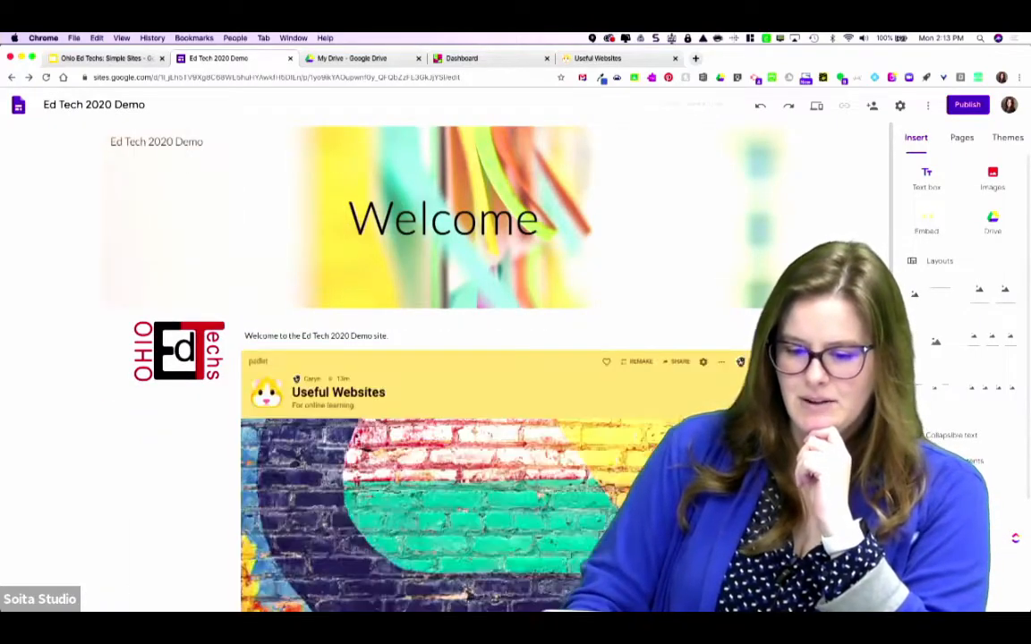
{"action": "scroll", "coordinate": [552, 416], "scroll_direction": "down", "scroll_amount": 2}
{"action": "scroll", "coordinate": [501, 327], "scroll_direction": "up", "scroll_amount": 1}
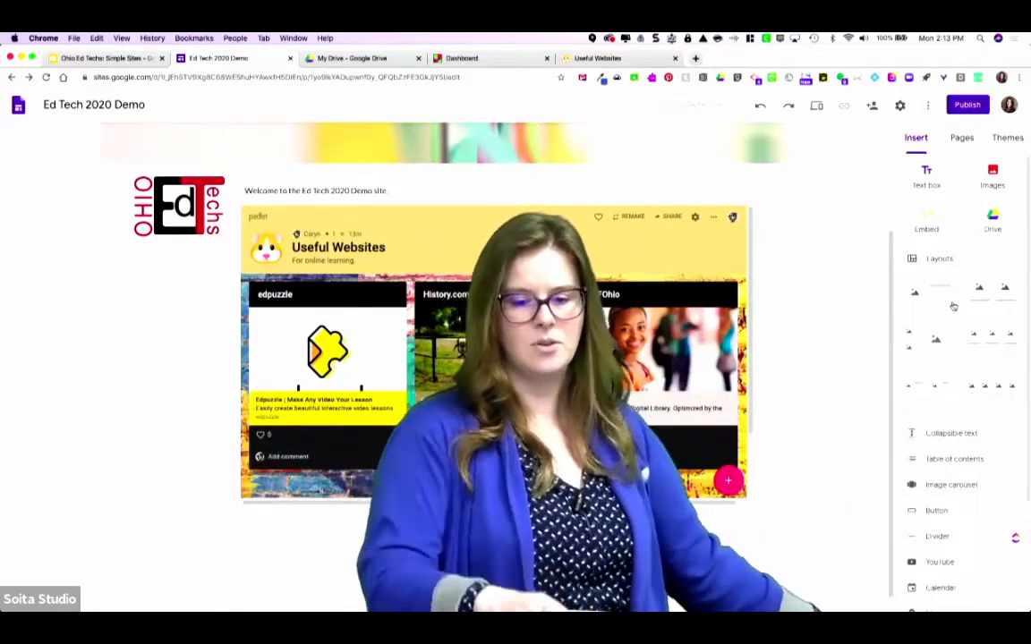
Add a new page named Resources and a new navigation link named Email Me! to the site.
{"action": "scroll", "coordinate": [851, 230], "scroll_direction": "up", "scroll_amount": 3}
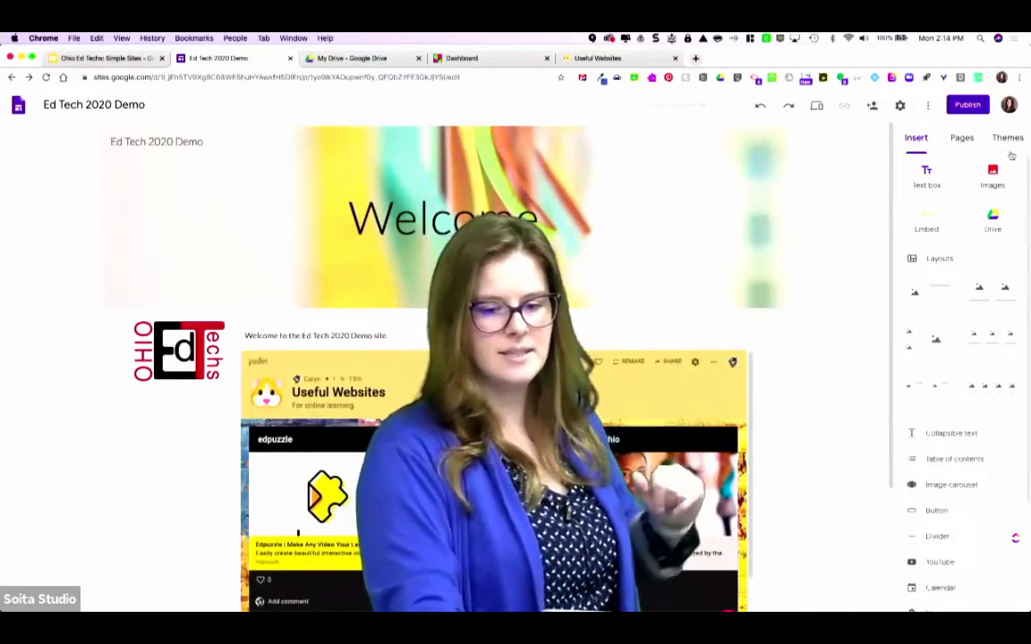
{"action": "left_click", "coordinate": [962, 139]}
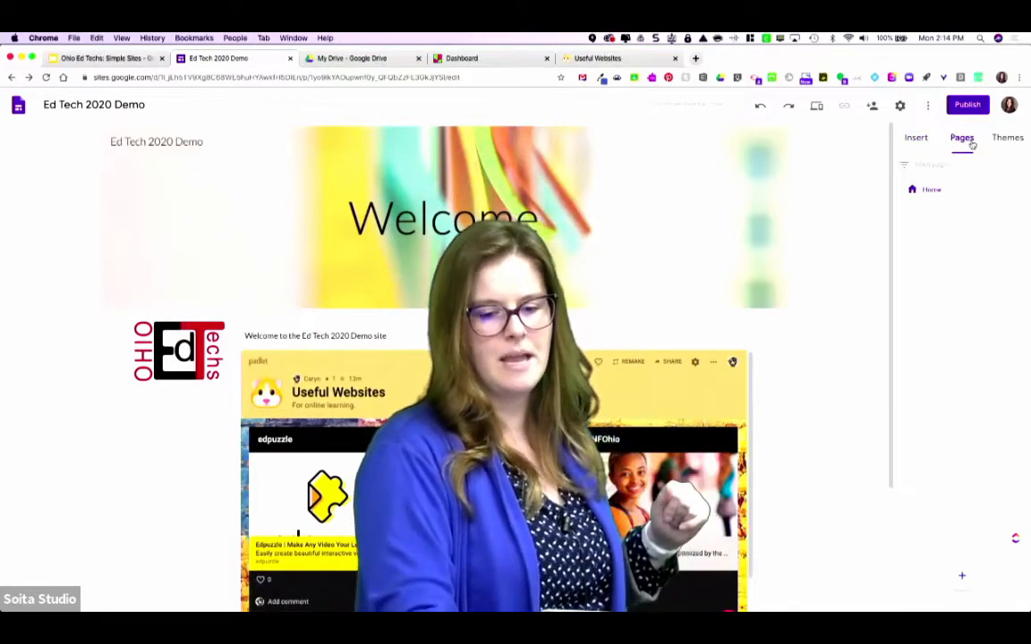
{"action": "mouse_move", "coordinate": [962, 578]}
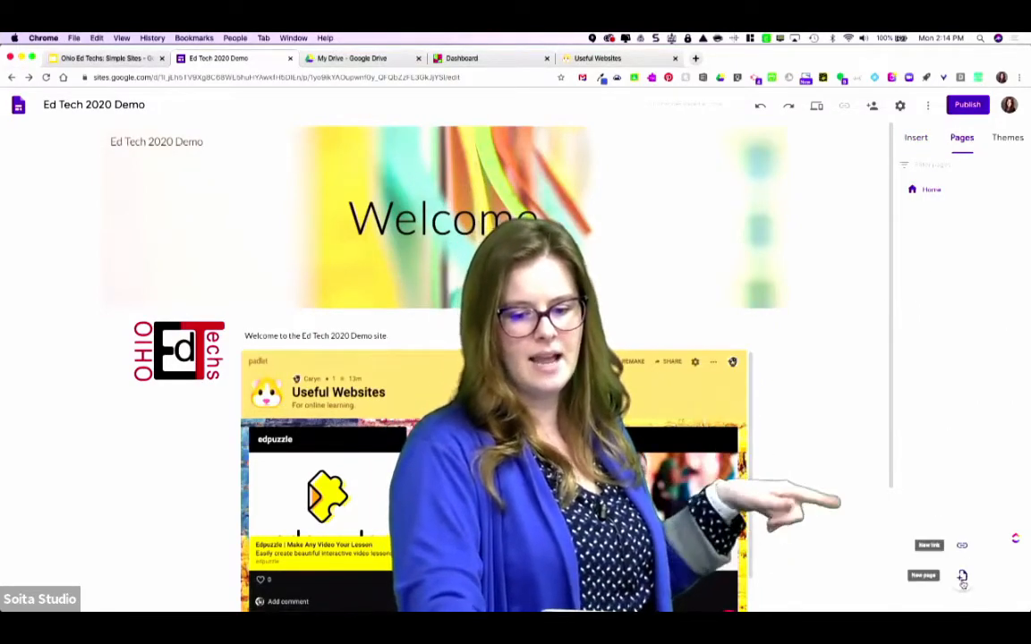
{"action": "left_click", "coordinate": [962, 577]}
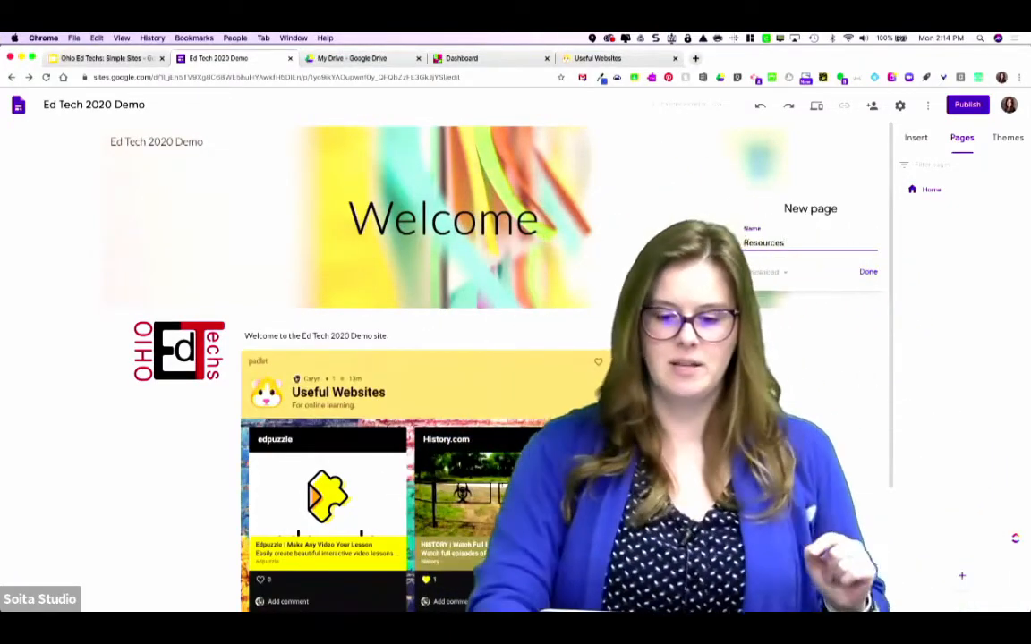
{"action": "left_click", "coordinate": [867, 274]}
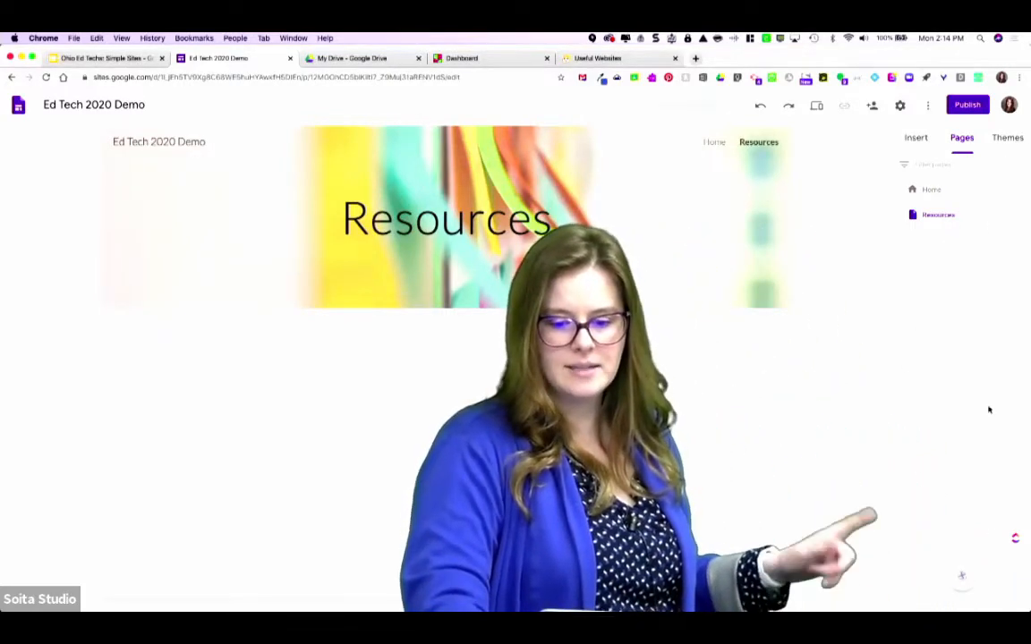
{"action": "mouse_move", "coordinate": [961, 571]}
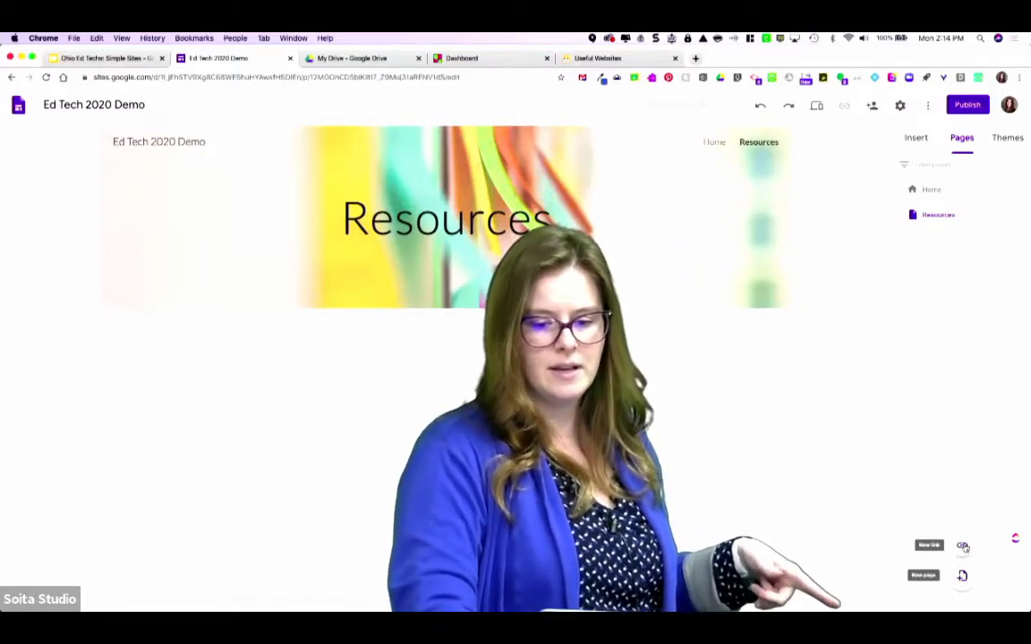
{"action": "left_click", "coordinate": [962, 545]}
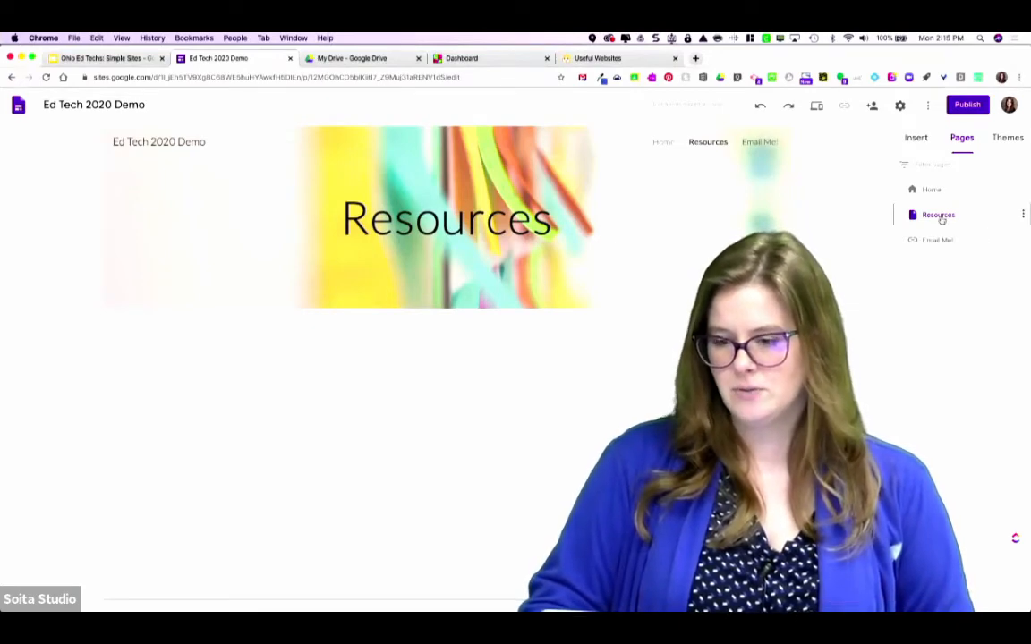
Start inserting a button on the Resources page and enter Re as its name.
{"action": "left_click", "coordinate": [915, 139]}
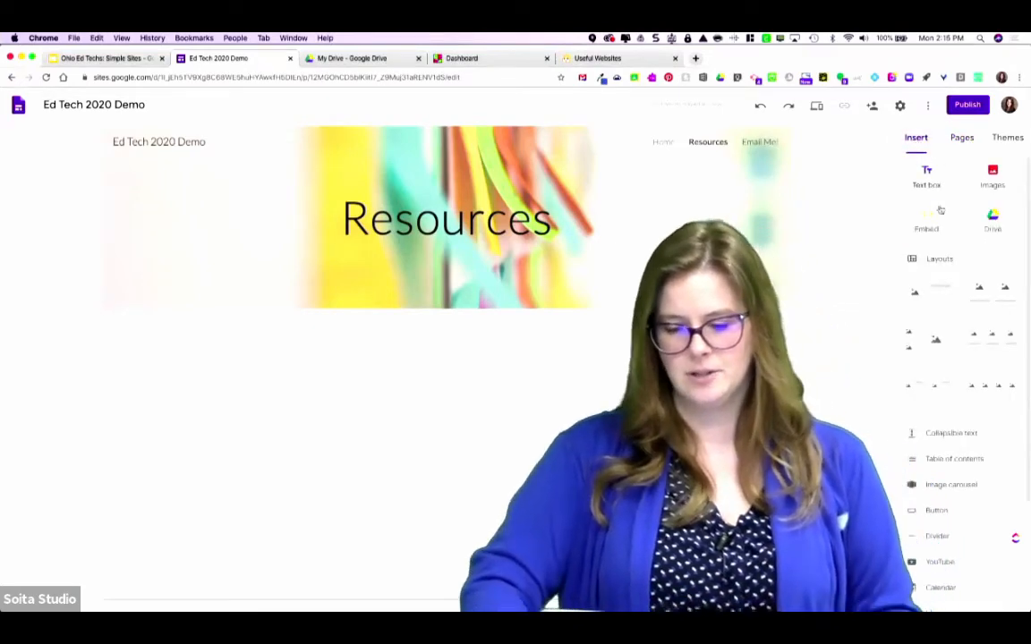
{"action": "scroll", "coordinate": [1003, 487], "scroll_direction": "down", "scroll_amount": 2}
{"action": "scroll", "coordinate": [1003, 487], "scroll_direction": "down", "scroll_amount": 2}
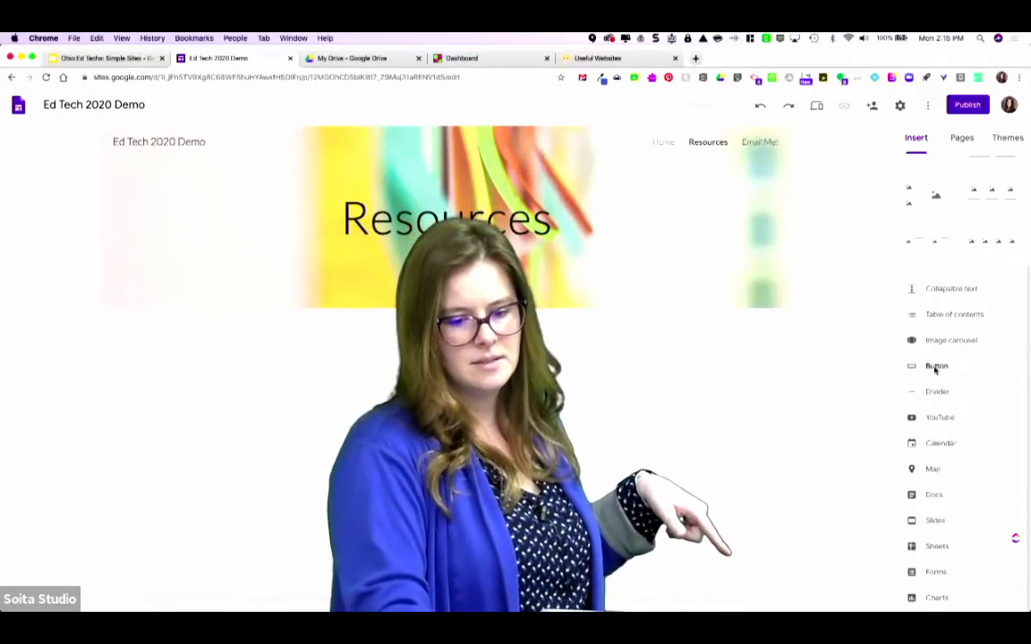
{"action": "left_click", "coordinate": [935, 367]}
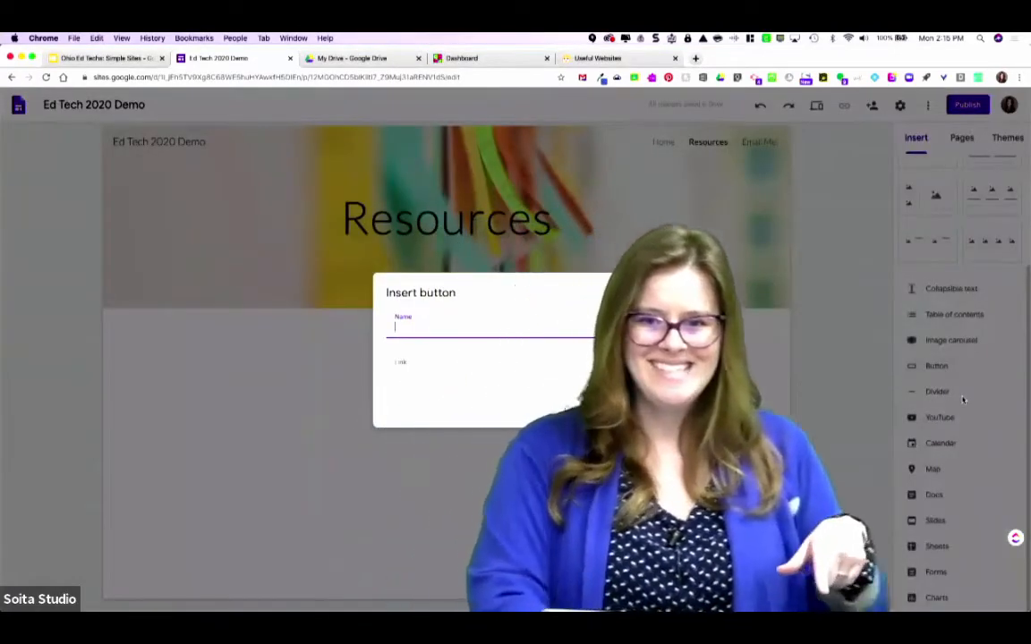
{"action": "type", "text": "Re"}
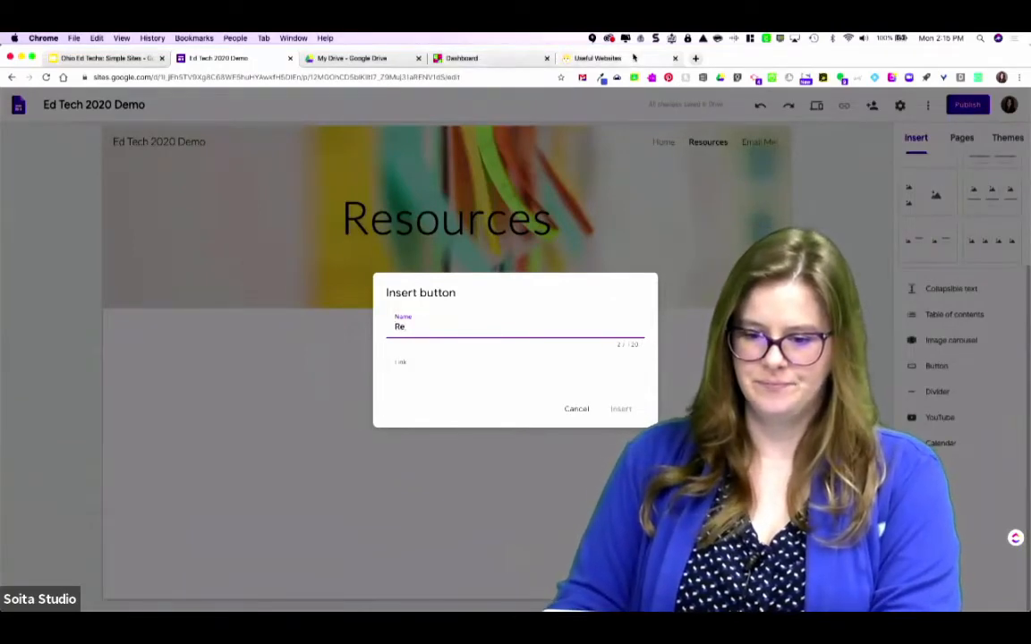
Search the web in a new tab for best books for elementary students and copy the address of the 50 Books All Kids Should Read list.
{"action": "left_click", "coordinate": [696, 59]}
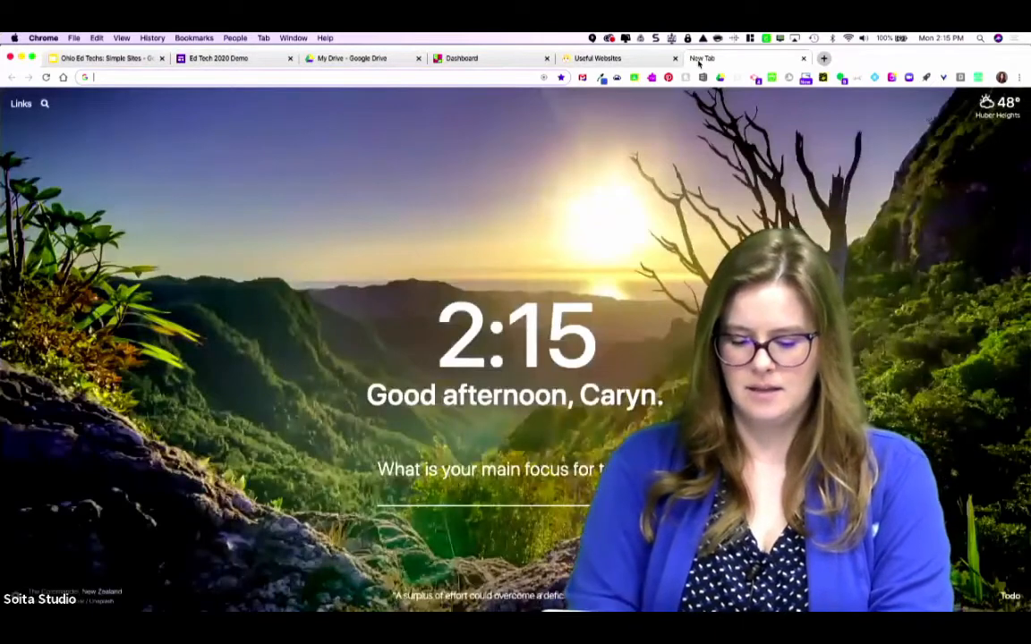
{"action": "type", "text": "best books fo"}
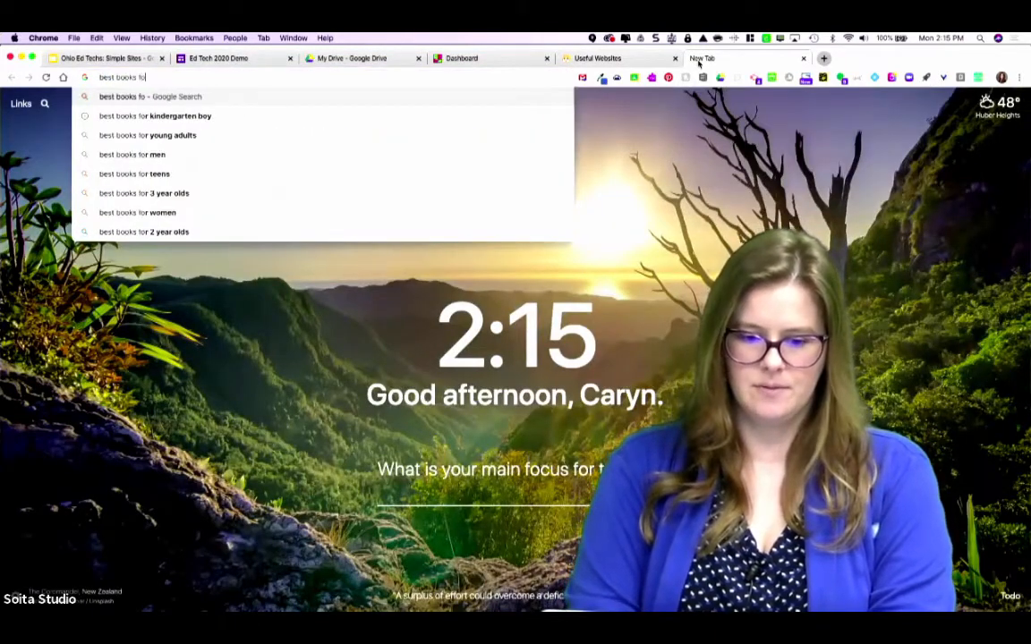
{"action": "type", "text": "r elementary students"}
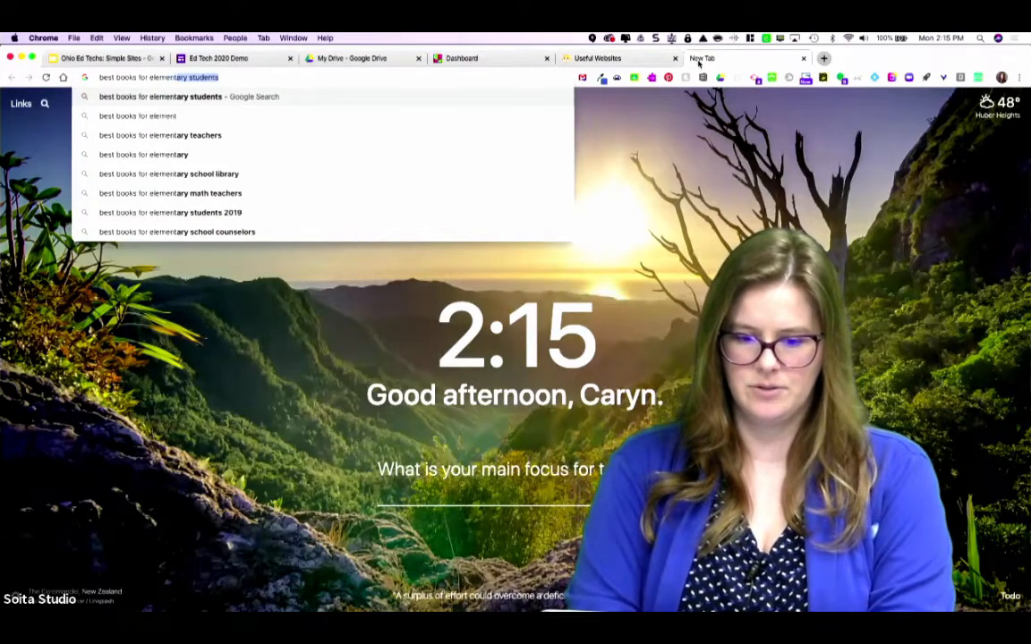
{"action": "key", "text": "Return"}
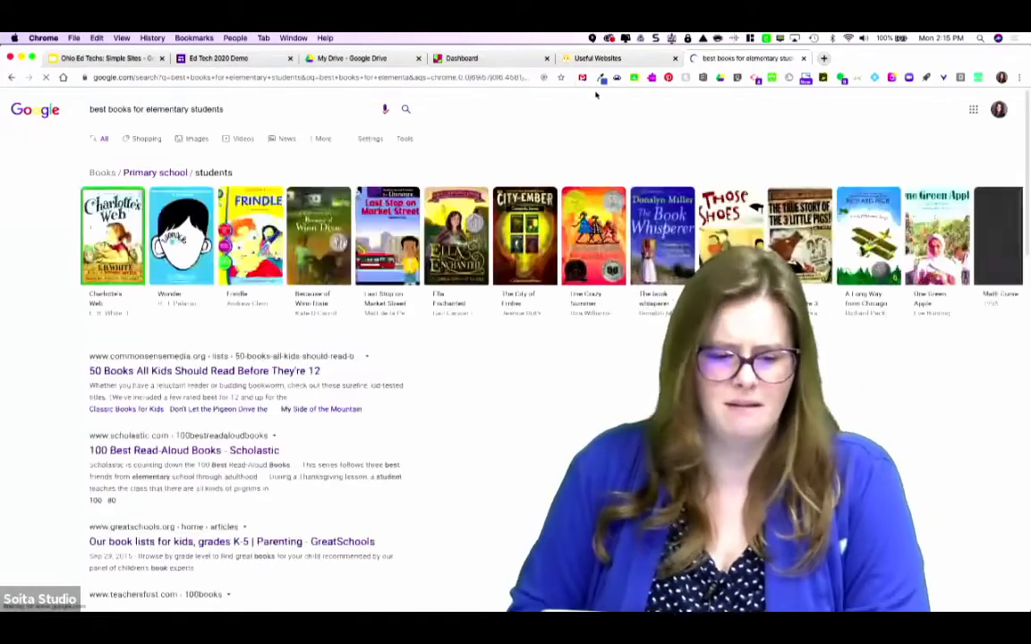
{"action": "left_click", "coordinate": [230, 371]}
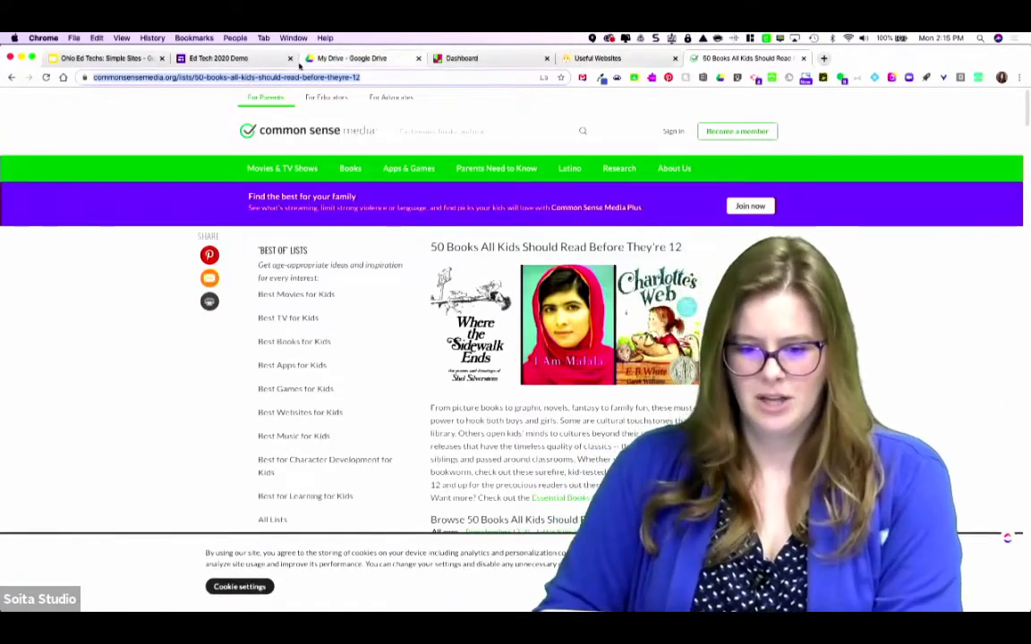
Insert the button on the Resources page as Great Books for Elementary with the copied link, and widen it to fit its full name.
{"action": "left_click", "coordinate": [218, 58]}
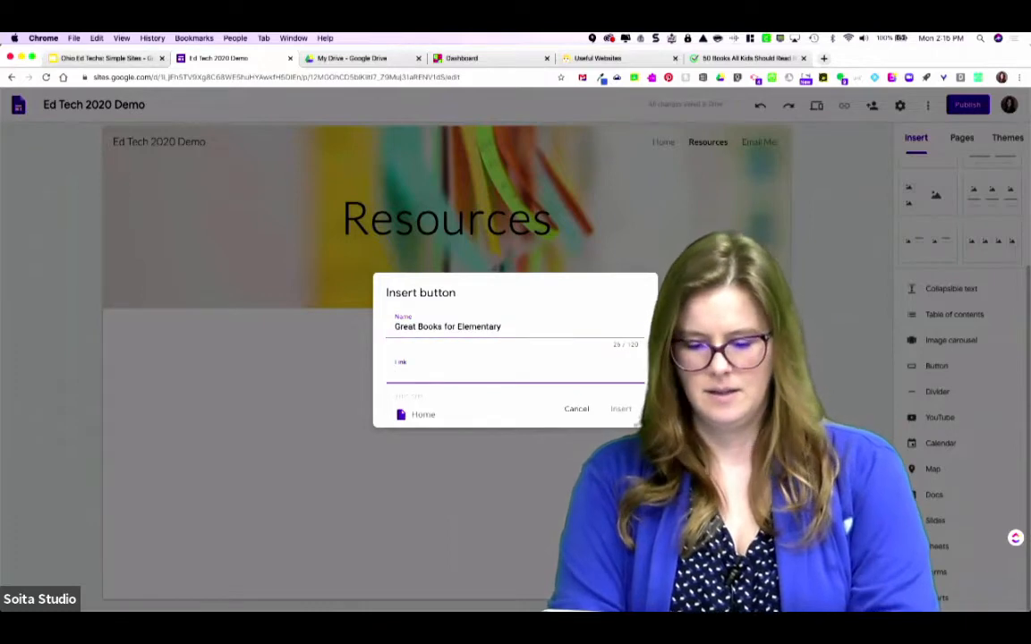
{"action": "left_click", "coordinate": [617, 410]}
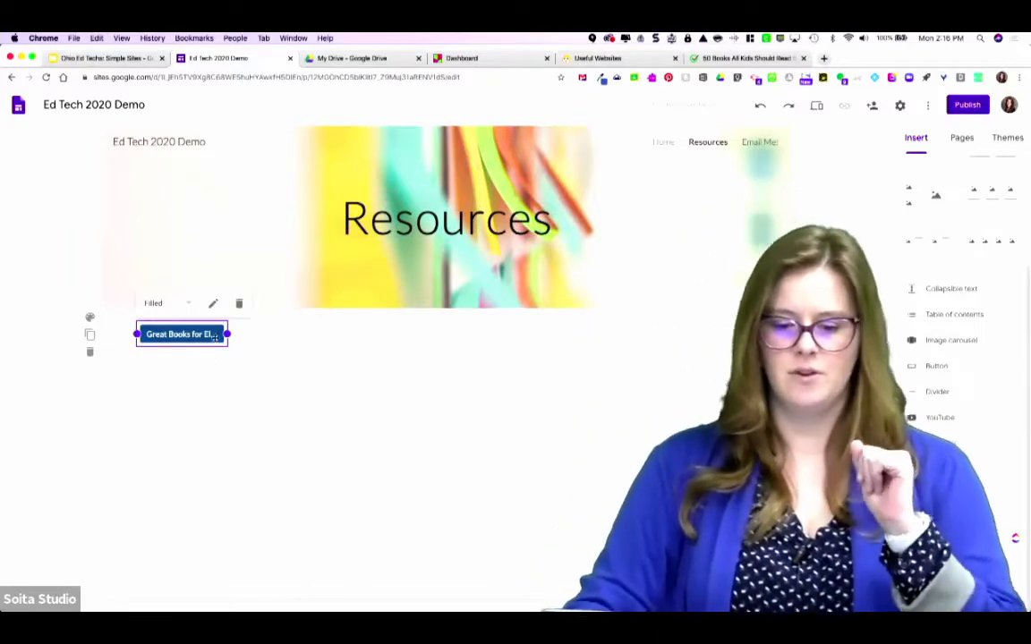
{"action": "left_click_drag", "start_coordinate": [228, 335], "coordinate": [282, 333]}
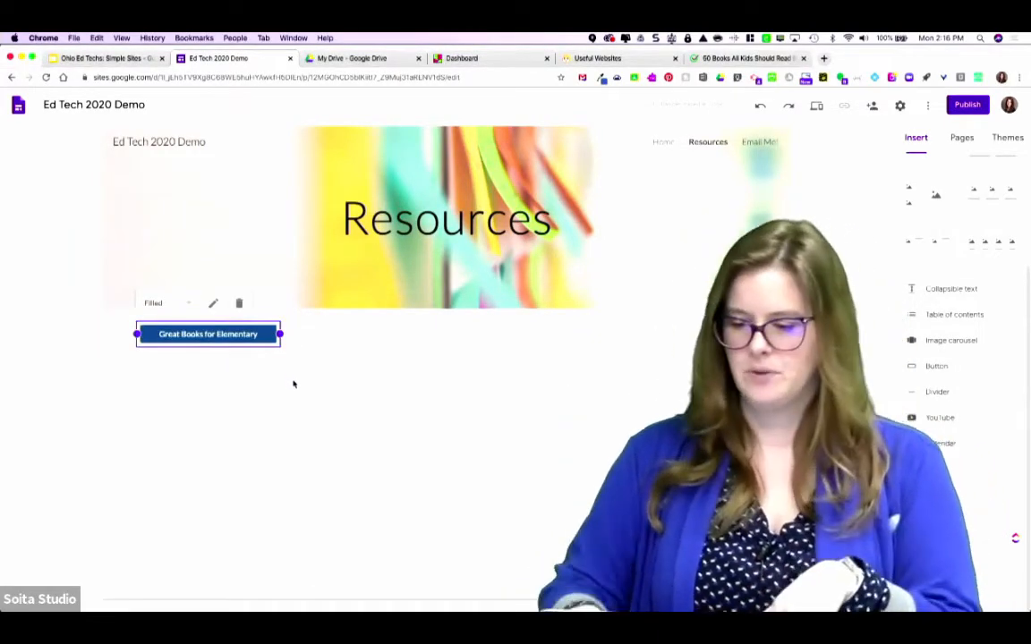
Start inserting another button on the Resources page, and search the web in the book list's tab for best books for middle schoolers.
{"action": "left_click", "coordinate": [950, 365]}
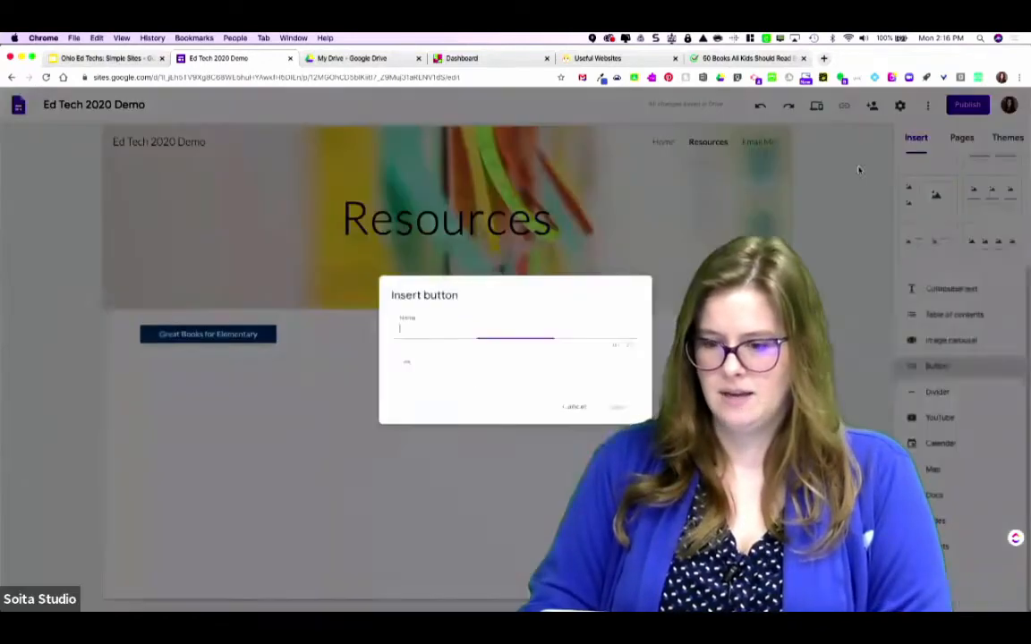
{"action": "left_click", "coordinate": [716, 58]}
{"action": "left_click", "coordinate": [119, 79]}
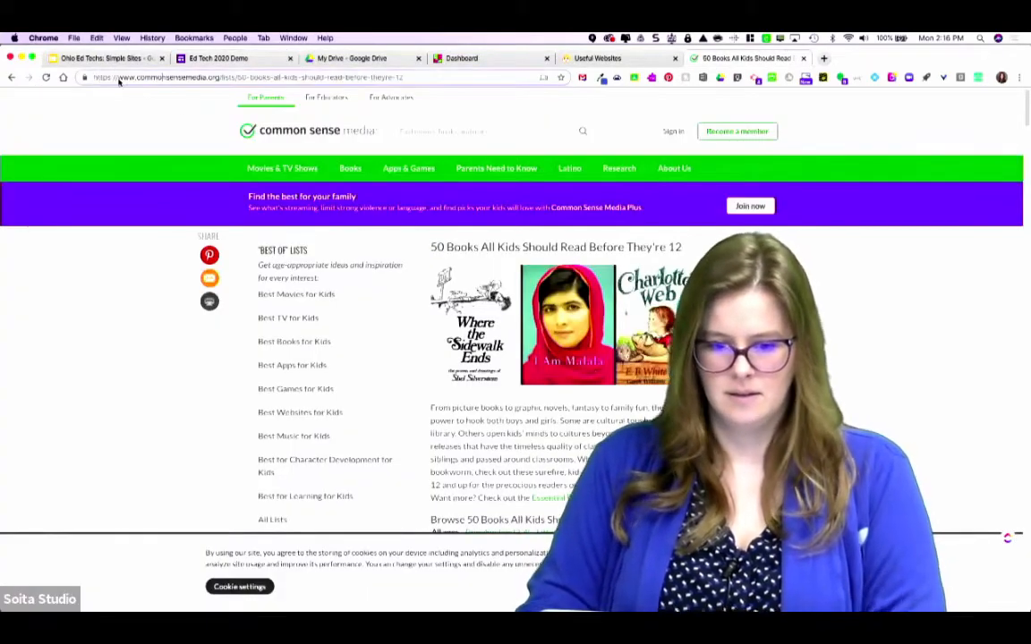
{"action": "key", "text": "super+a"}
{"action": "type", "text": "best"}
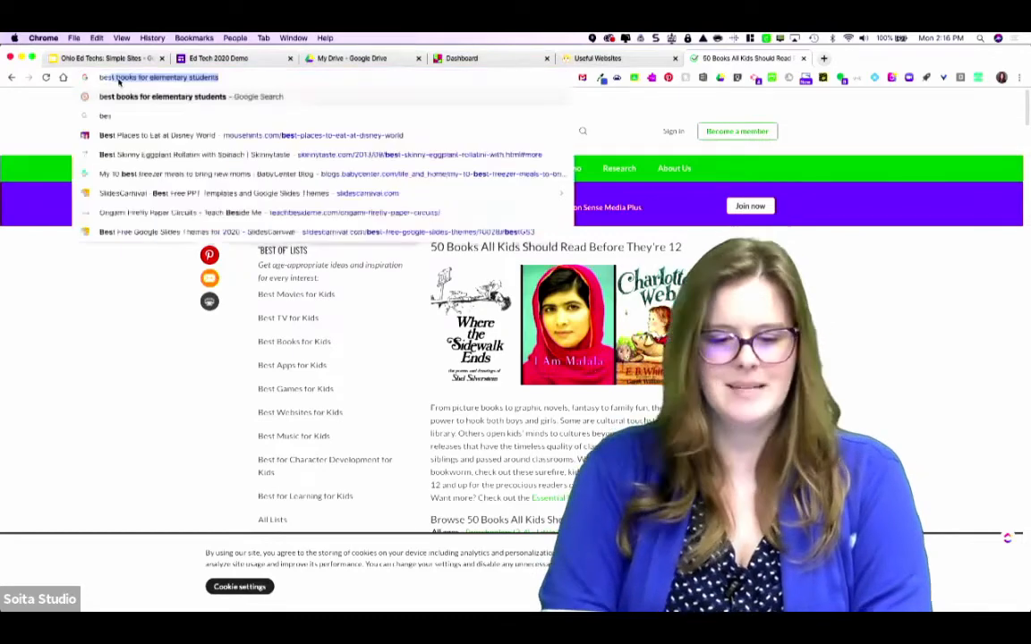
{"action": "type", "text": " books for mid"}
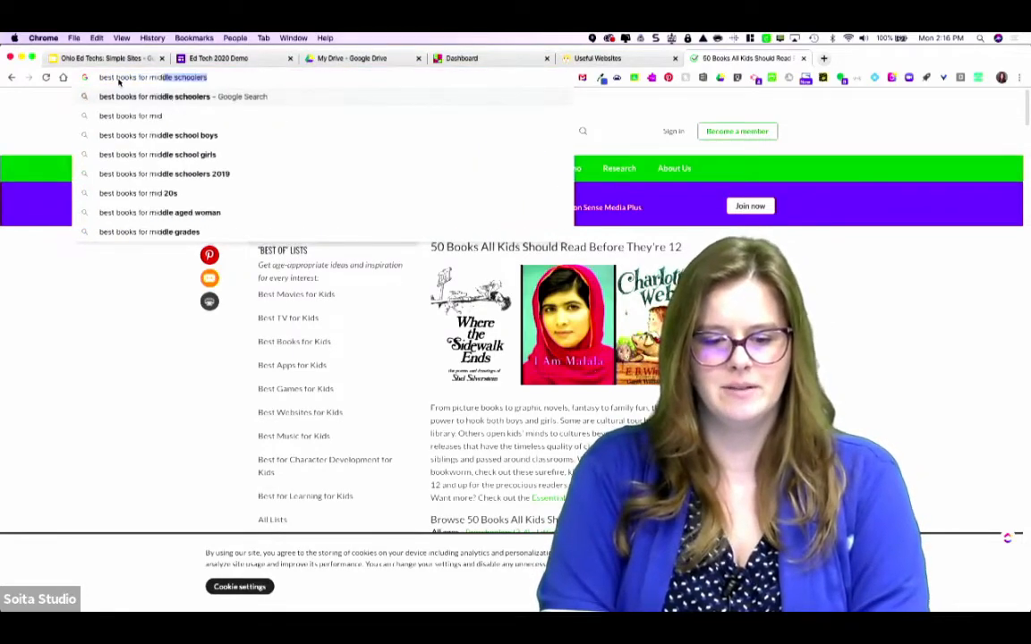
{"action": "key", "text": "Return"}
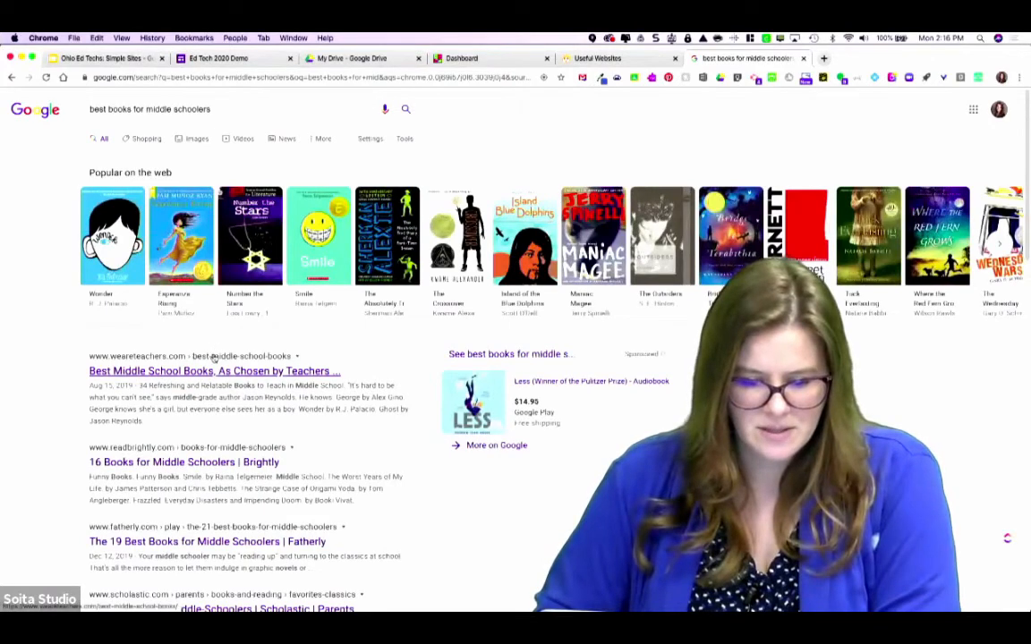
Open Scholastic's 14 Top Picks for Middle-Schoolers from the search results and copy its page address.
{"action": "scroll", "coordinate": [215, 358], "scroll_direction": "down", "scroll_amount": 5}
{"action": "left_click", "coordinate": [242, 432]}
{"action": "left_click", "coordinate": [238, 77]}
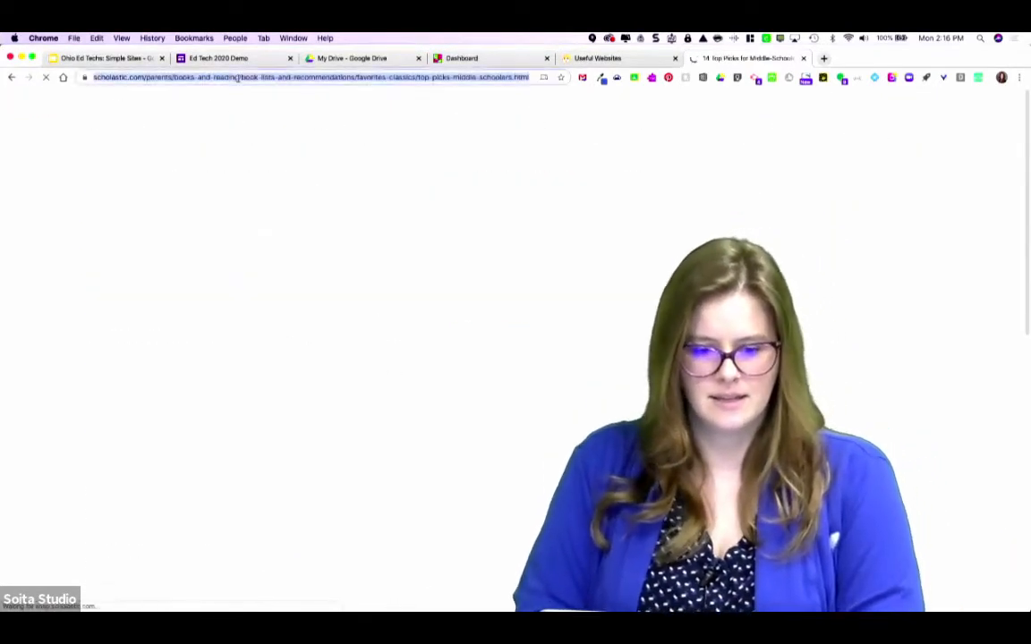
{"action": "key", "text": "super+c"}
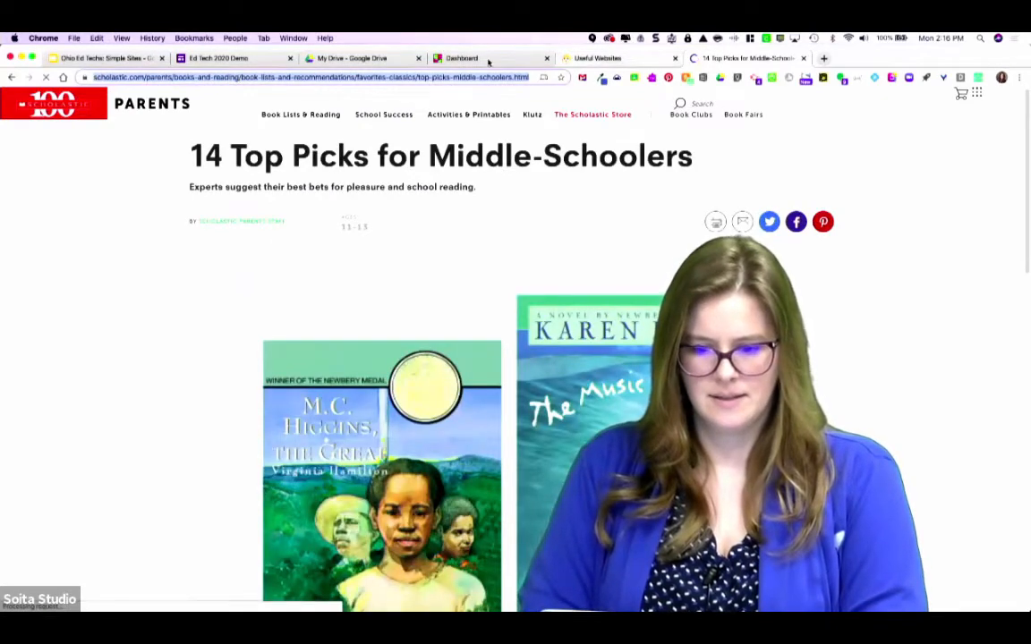
Insert the button on the Resources page as Great Middle School Reads with the copied Scholastic link.
{"action": "left_click", "coordinate": [212, 63]}
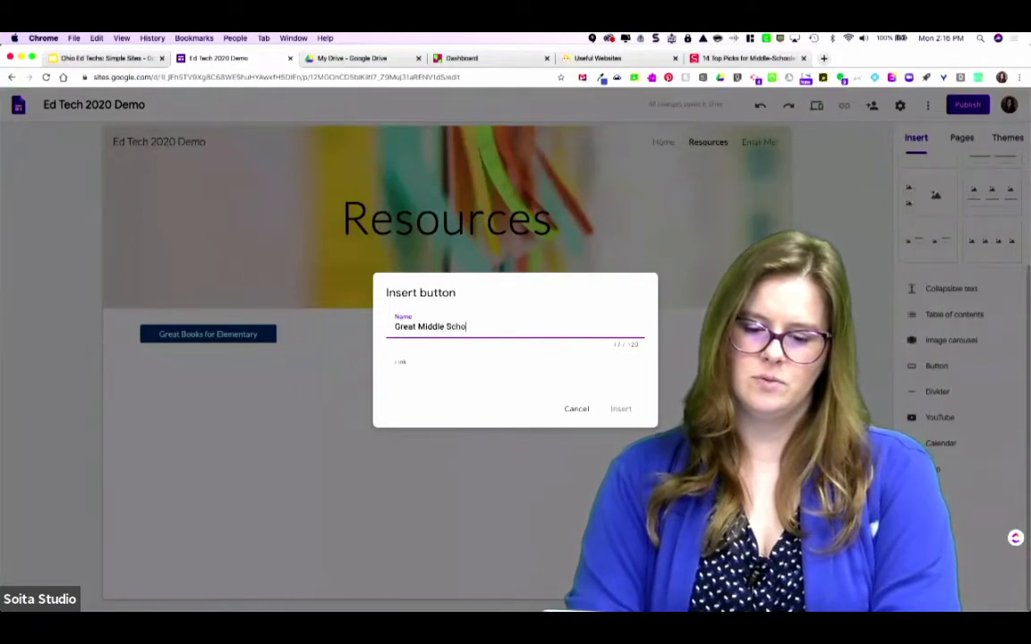
{"action": "key", "text": "ctrl+v"}
{"action": "key", "text": "Return"}
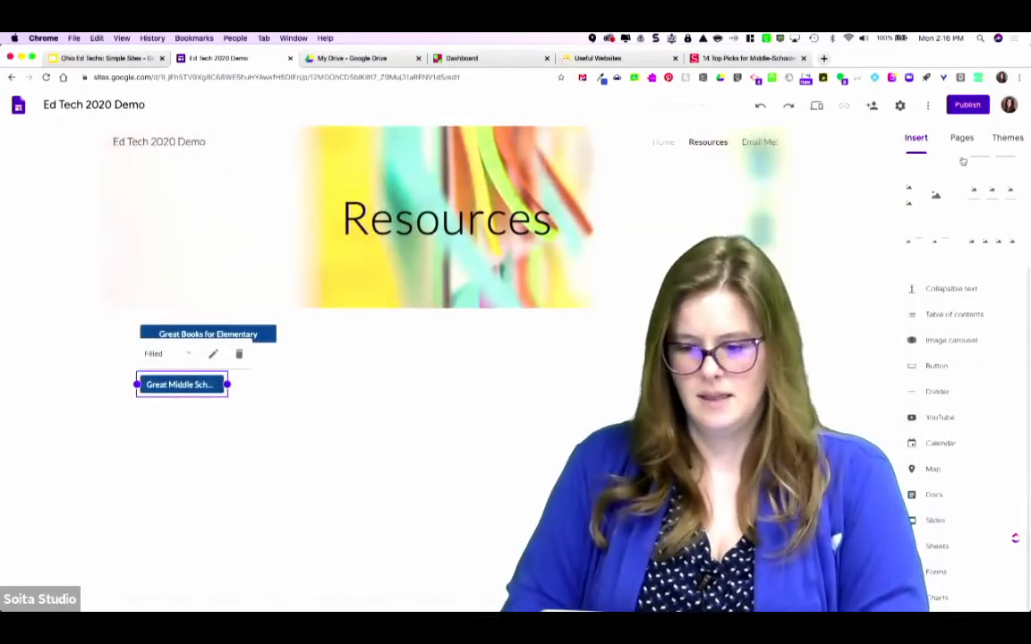
Start inserting a third button on the Resources page, and search the web for best books for high schoolers.
{"action": "left_click", "coordinate": [940, 363]}
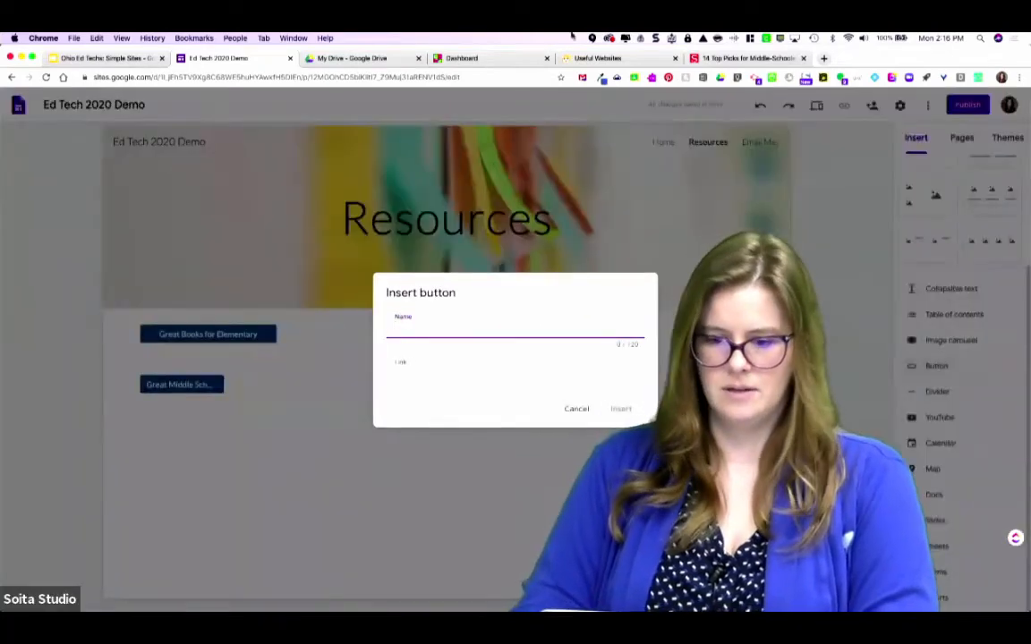
{"action": "left_click", "coordinate": [725, 57]}
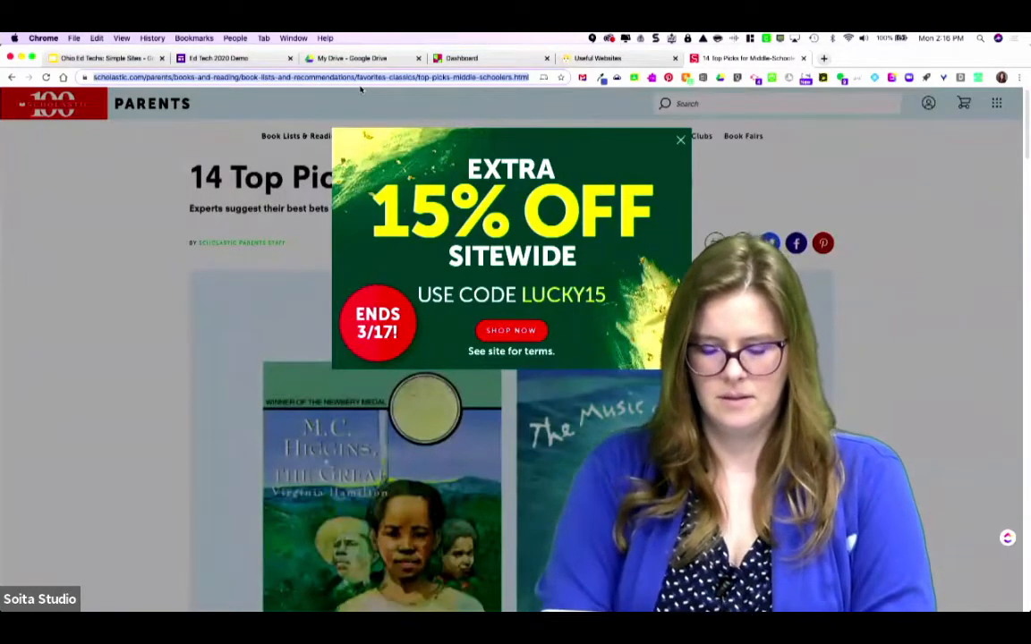
{"action": "type", "text": "best books for "}
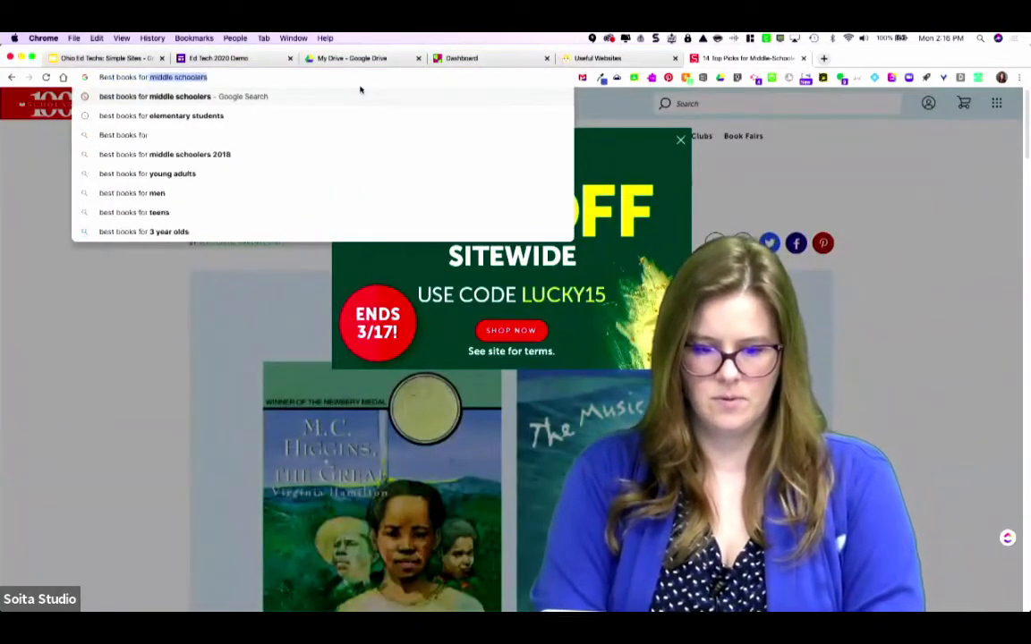
{"action": "type", "text": "high"}
{"action": "key", "text": "Return"}
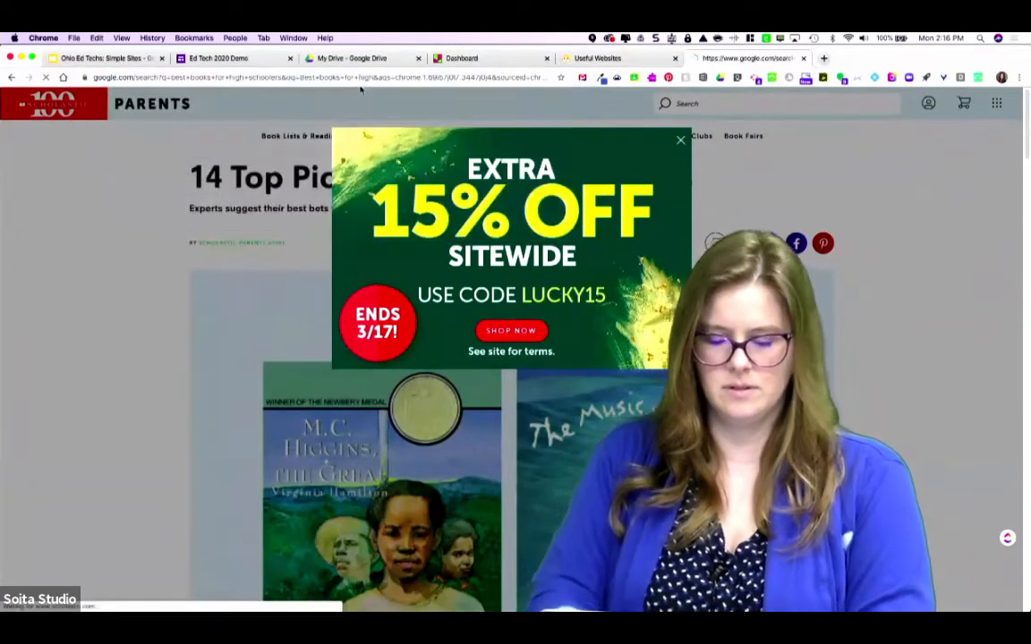
Open Edutopia's 20 Indispensable High School Reads from the search results and copy its page address.
{"action": "scroll", "coordinate": [410, 290], "scroll_direction": "down", "scroll_amount": 3}
{"action": "scroll", "coordinate": [411, 290], "scroll_direction": "down", "scroll_amount": 1}
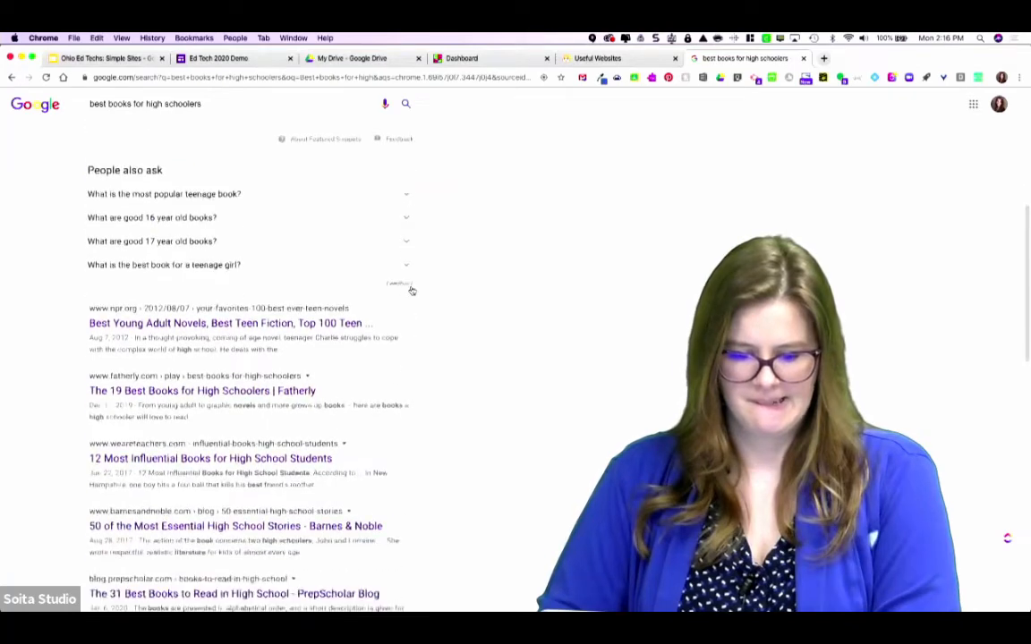
{"action": "scroll", "coordinate": [411, 290], "scroll_direction": "down", "scroll_amount": 1}
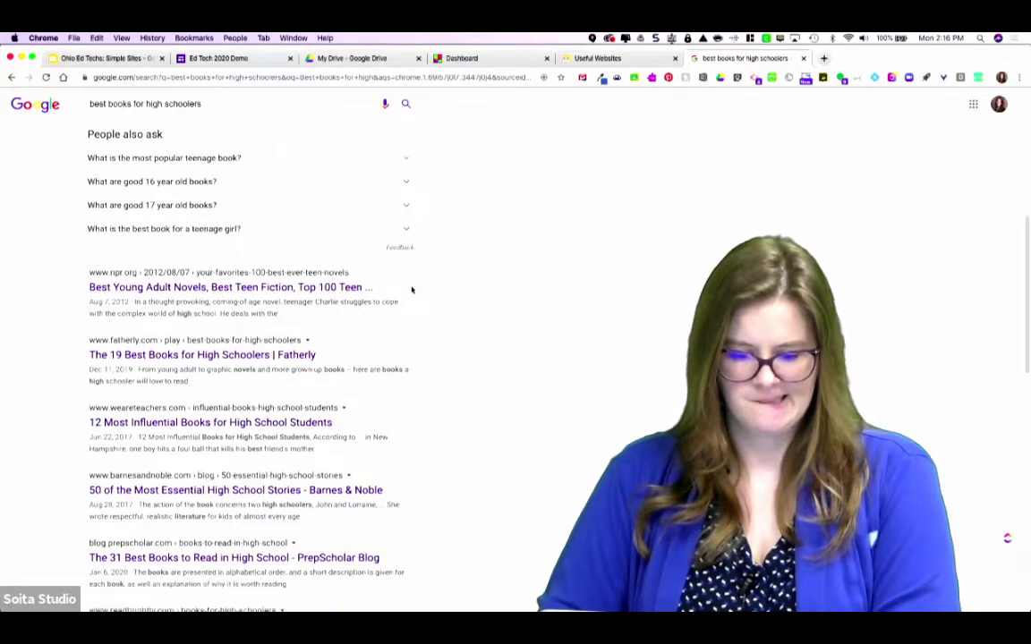
{"action": "scroll", "coordinate": [411, 290], "scroll_direction": "down", "scroll_amount": 1}
{"action": "scroll", "coordinate": [410, 290], "scroll_direction": "down", "scroll_amount": 1}
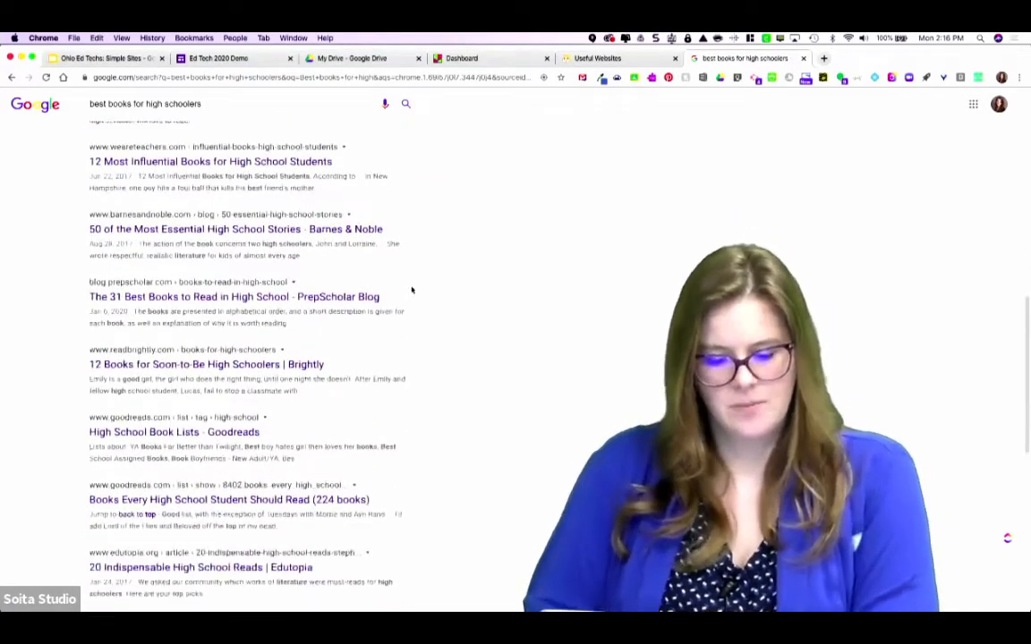
{"action": "scroll", "coordinate": [412, 290], "scroll_direction": "down", "scroll_amount": 1}
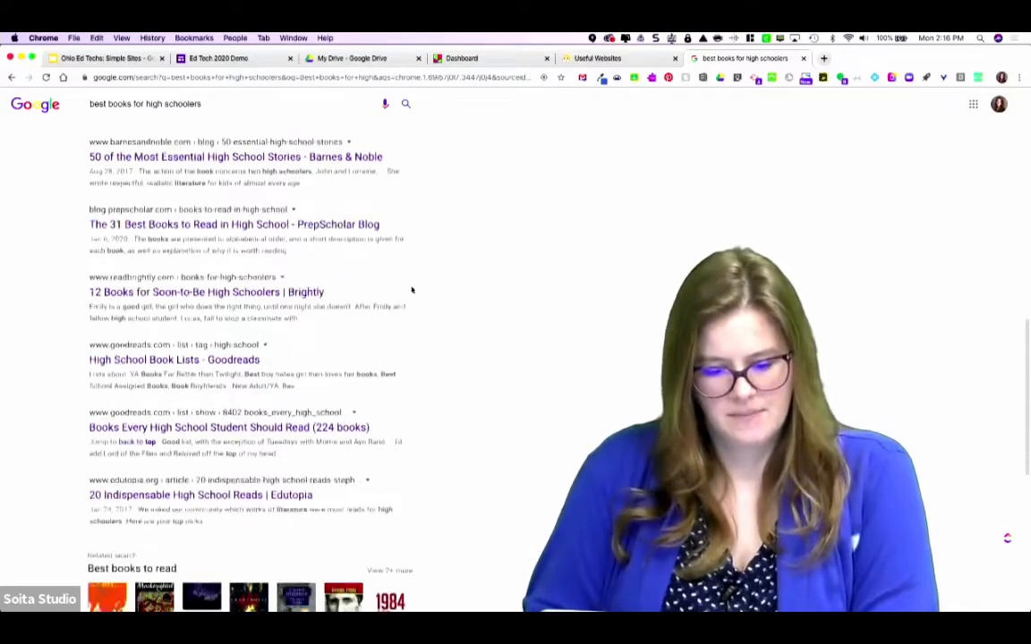
{"action": "left_click", "coordinate": [235, 483]}
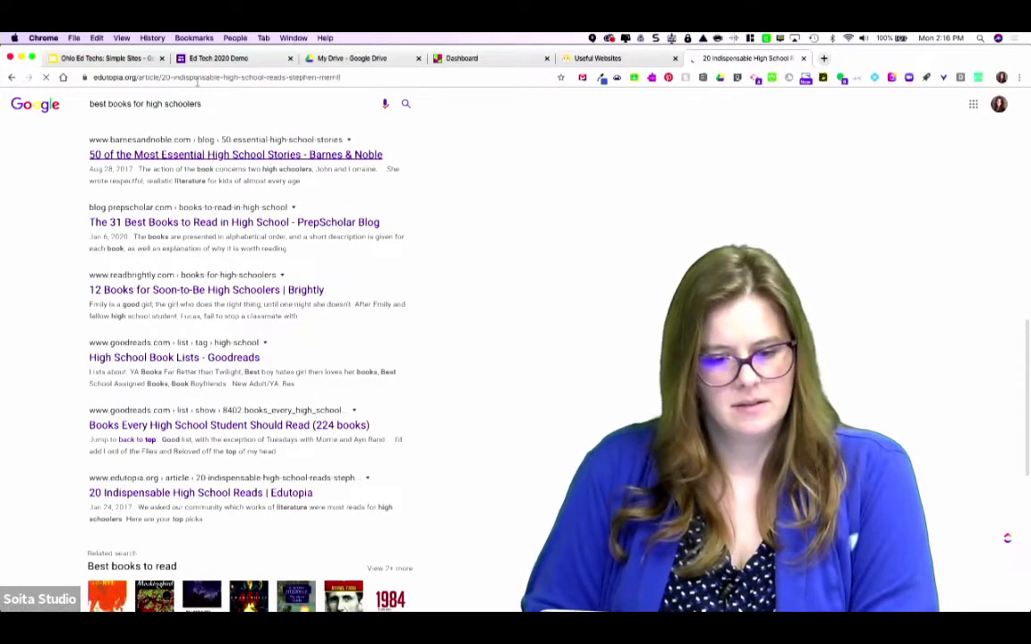
{"action": "left_click", "coordinate": [197, 78]}
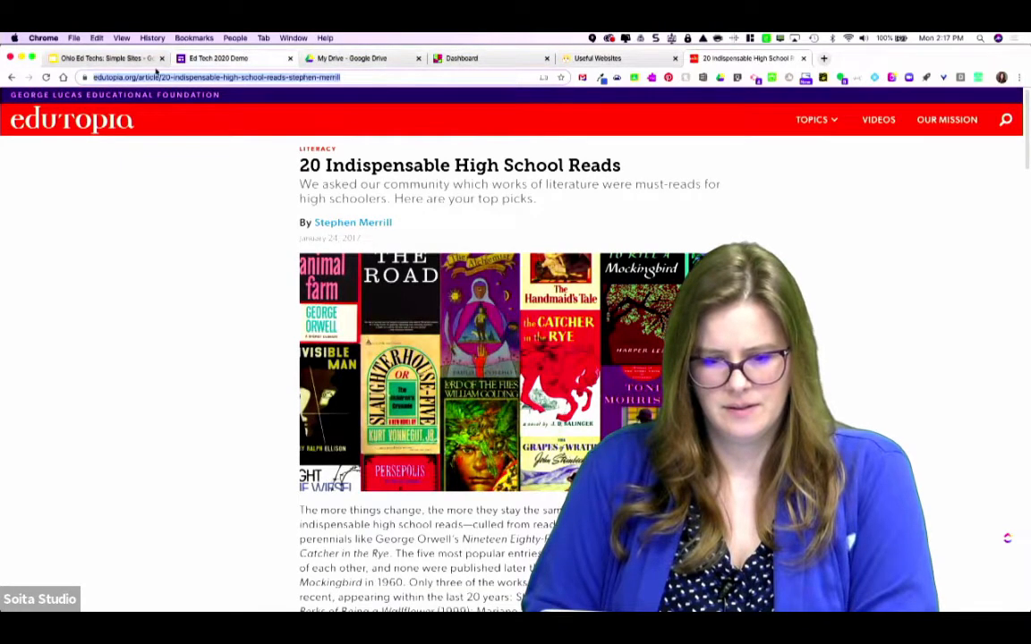
Insert the button on the Resources page as Fantastic High School Titles with the copied Edutopia link.
{"action": "left_click", "coordinate": [203, 59]}
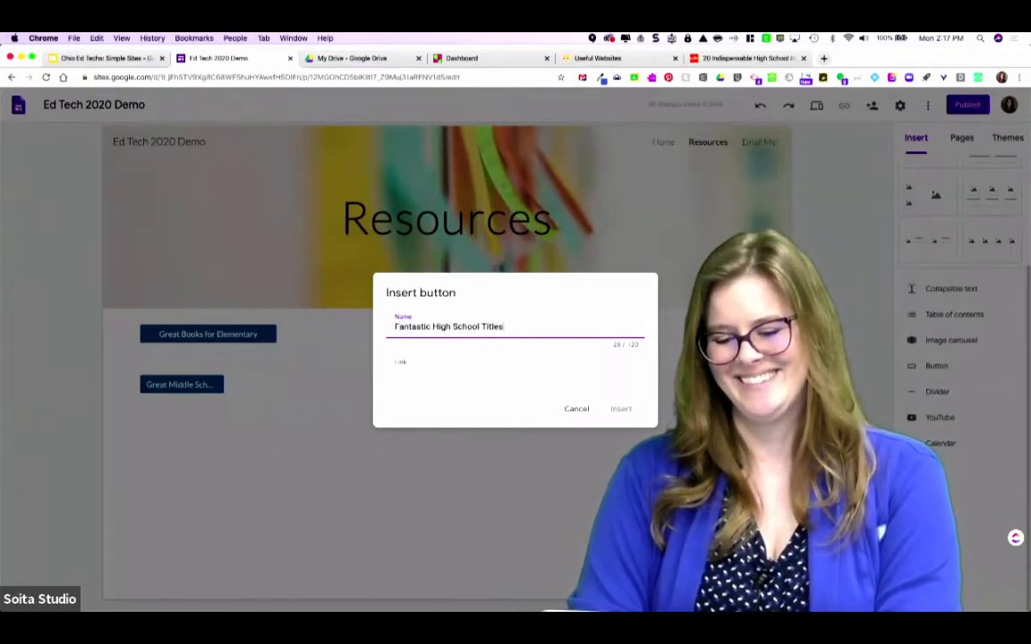
{"action": "key", "text": "Tab"}
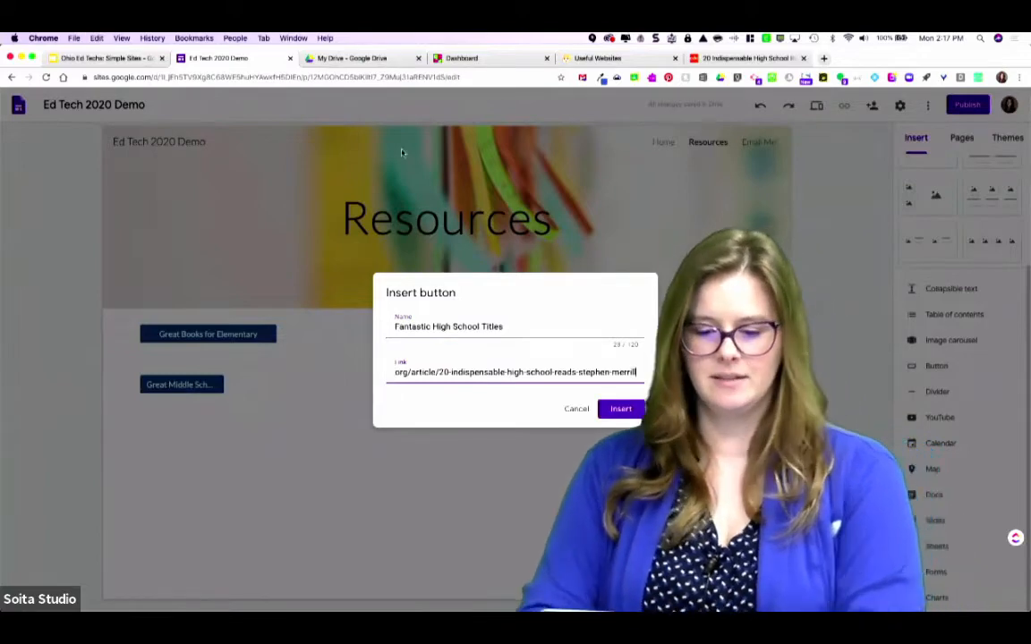
{"action": "left_click", "coordinate": [609, 407]}
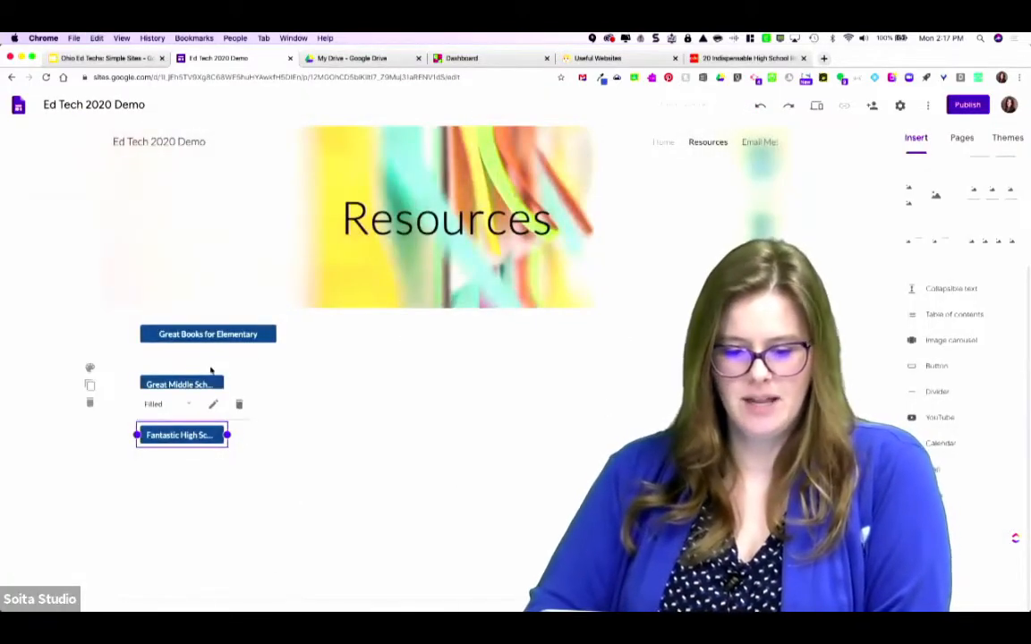
Arrange the three book buttons side by side in one row under the Resources header and widen them to equal widths.
{"action": "left_click_drag", "start_coordinate": [198, 385], "coordinate": [429, 339]}
{"action": "left_click_drag", "start_coordinate": [281, 334], "coordinate": [333, 334]}
{"action": "left_click_drag", "start_coordinate": [187, 387], "coordinate": [598, 339]}
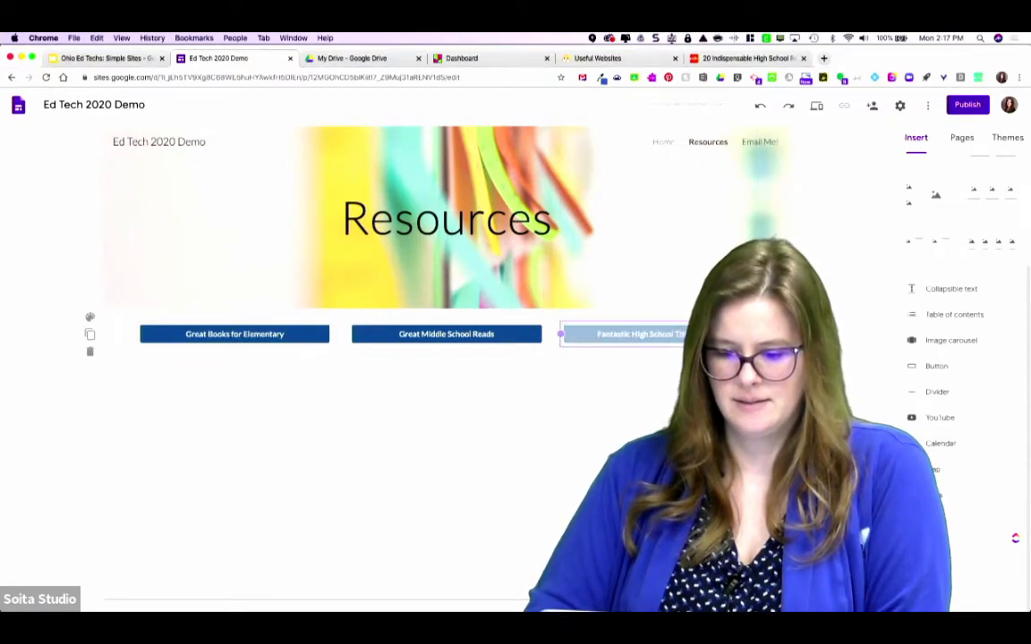
{"action": "left_click_drag", "start_coordinate": [756, 337], "coordinate": [755, 340]}
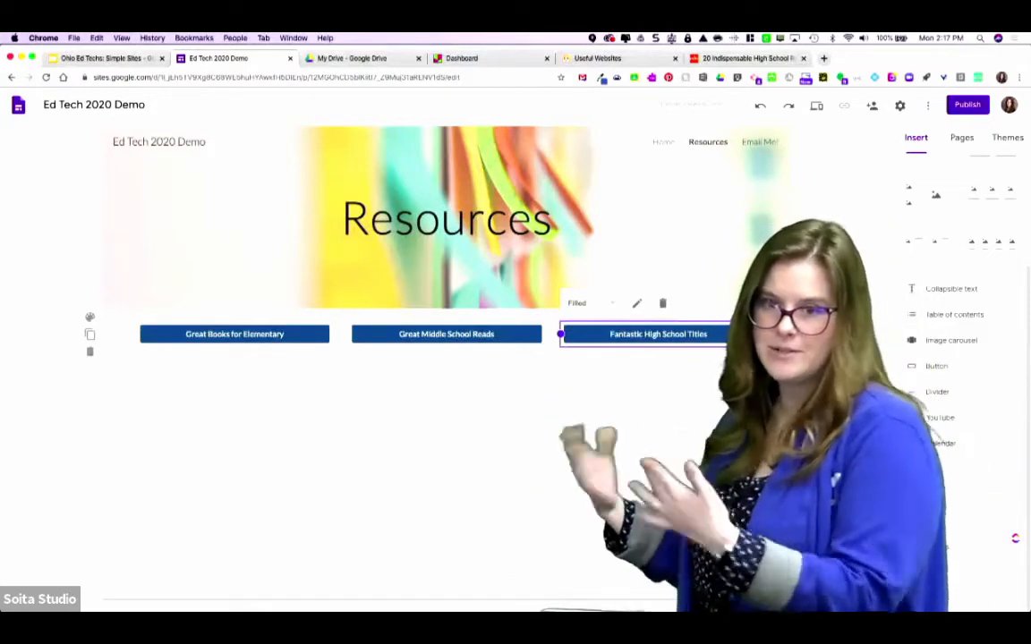
Search YouTube for book trailer, insert the How to Make a Book Trailer video, and shrink it to fit under the first button.
{"action": "left_click", "coordinate": [922, 393]}
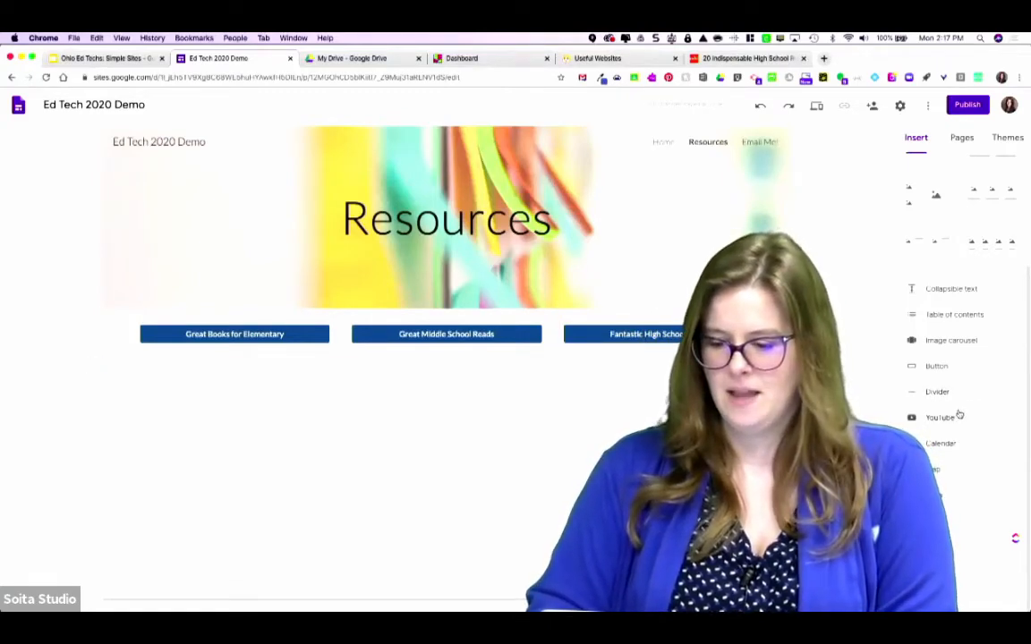
{"action": "left_click", "coordinate": [941, 418]}
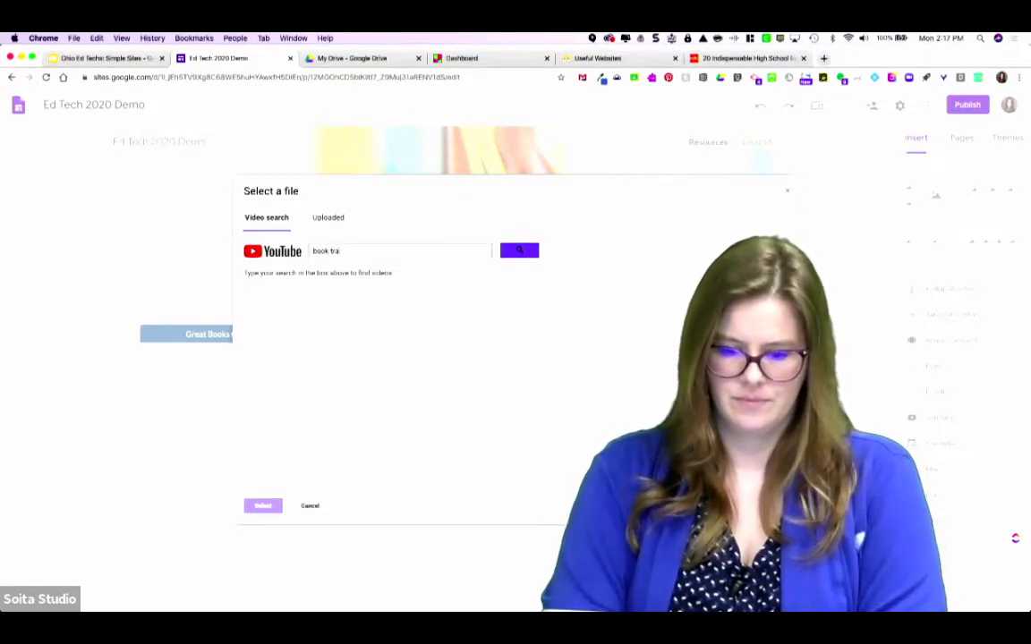
{"action": "key", "text": "Return"}
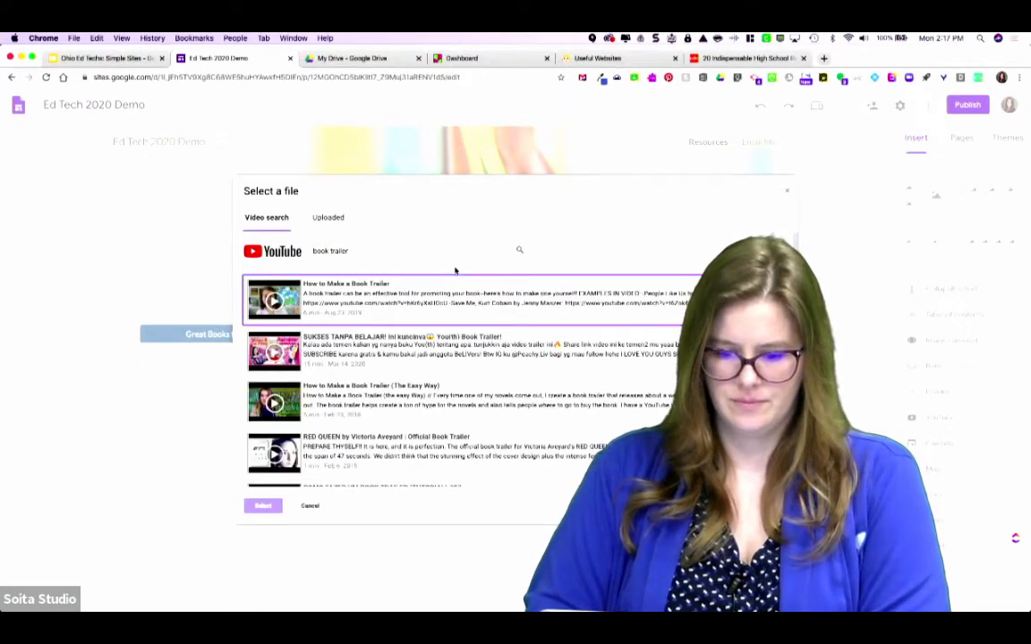
{"action": "left_click", "coordinate": [351, 310]}
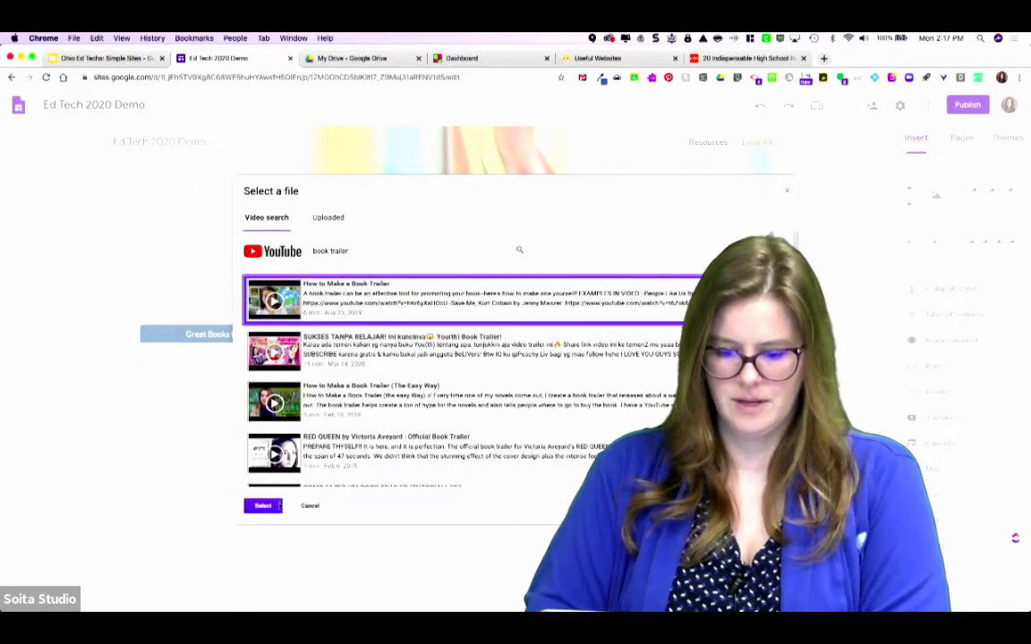
{"action": "left_click", "coordinate": [265, 506]}
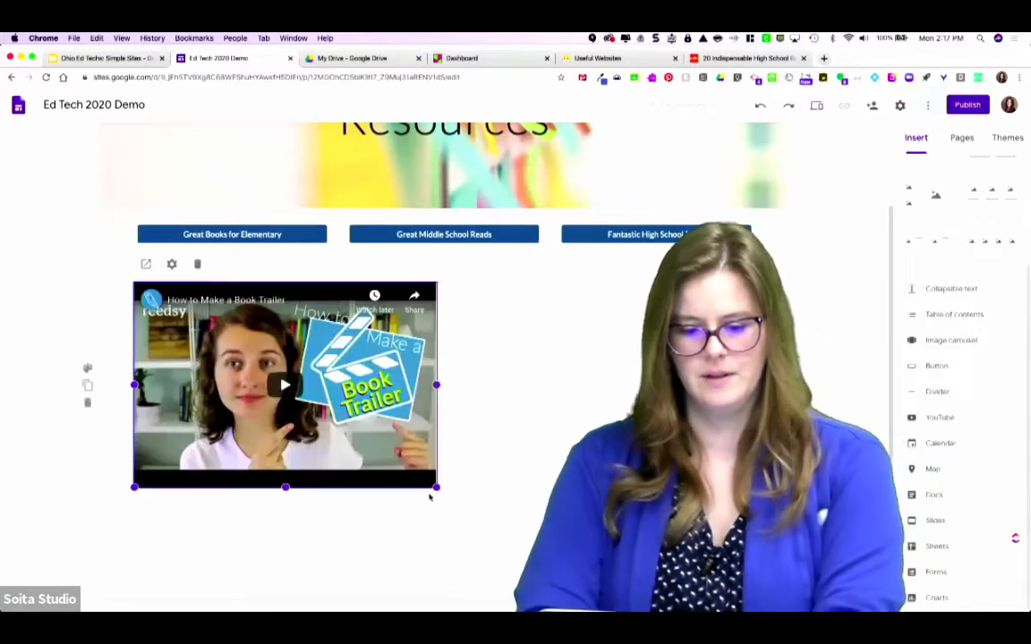
{"action": "left_click_drag", "start_coordinate": [434, 484], "coordinate": [349, 465]}
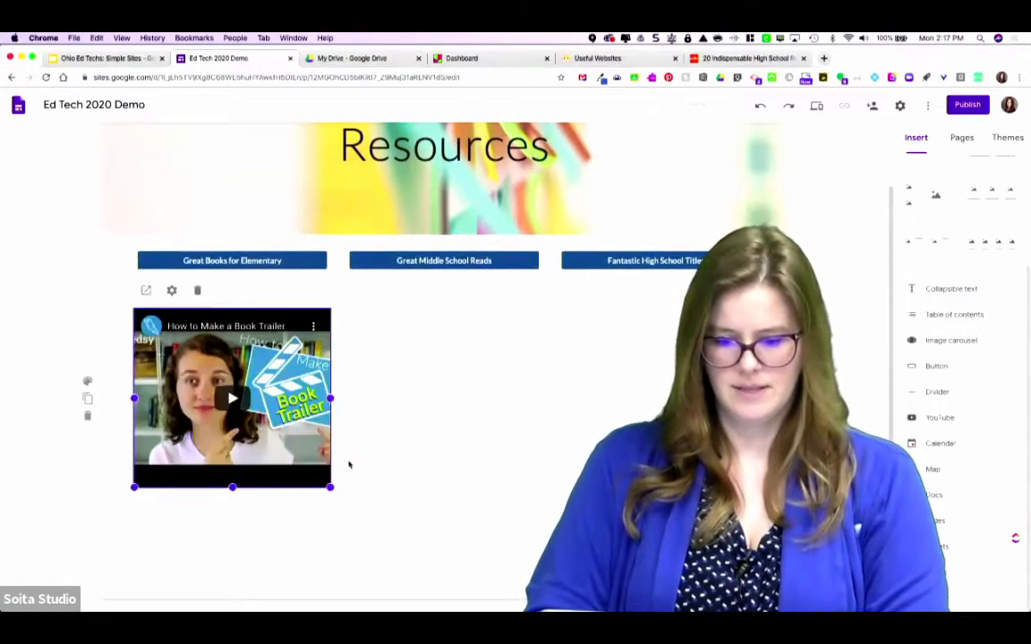
{"action": "left_click_drag", "start_coordinate": [235, 488], "coordinate": [257, 460]}
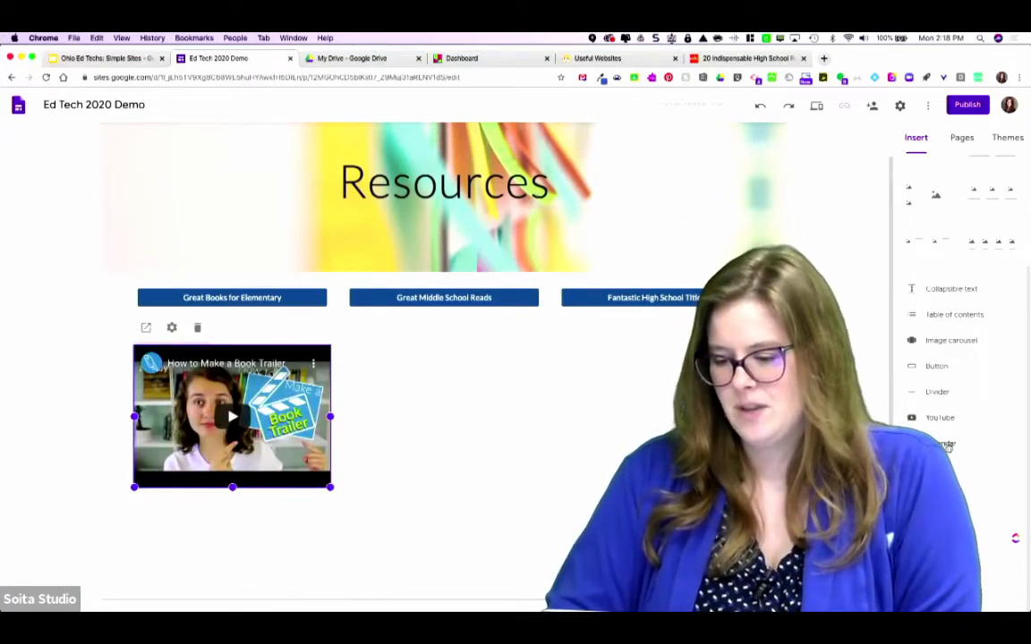
Insert the 7th Grade Social Studies (2019-2020) 3rd Period calendar below the video and narrow it to the video's width.
{"action": "left_click", "coordinate": [948, 443]}
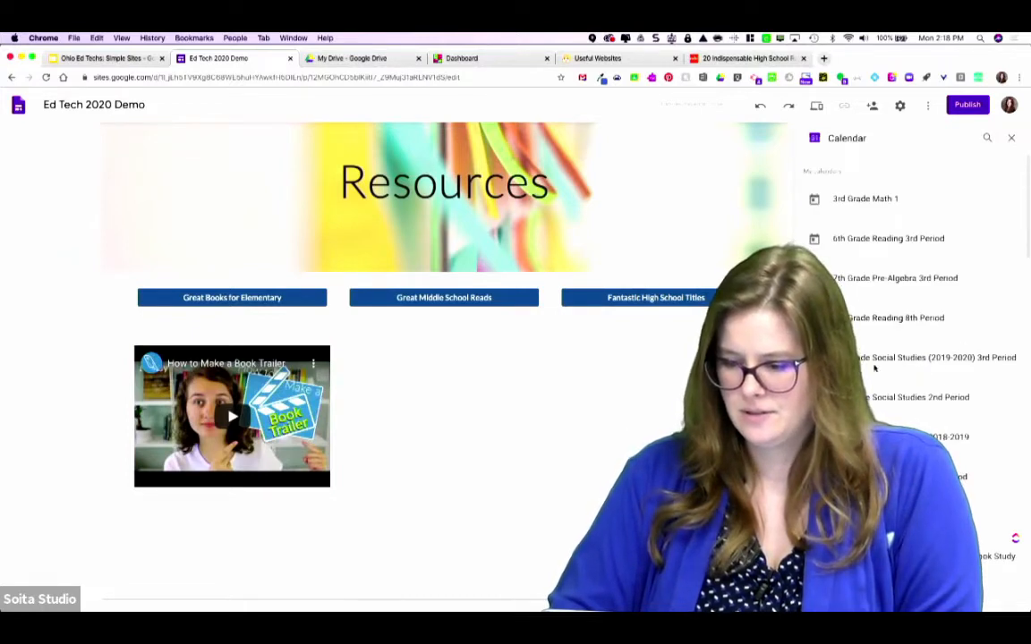
{"action": "left_click", "coordinate": [875, 367]}
{"action": "left_click", "coordinate": [1010, 601]}
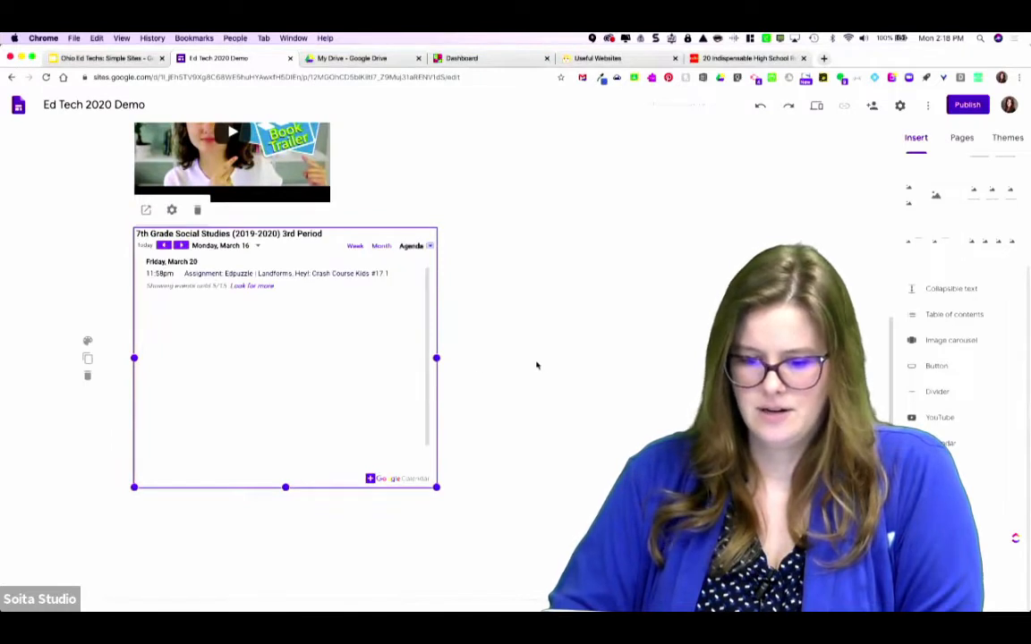
{"action": "scroll", "coordinate": [516, 368], "scroll_direction": "up", "scroll_amount": 2}
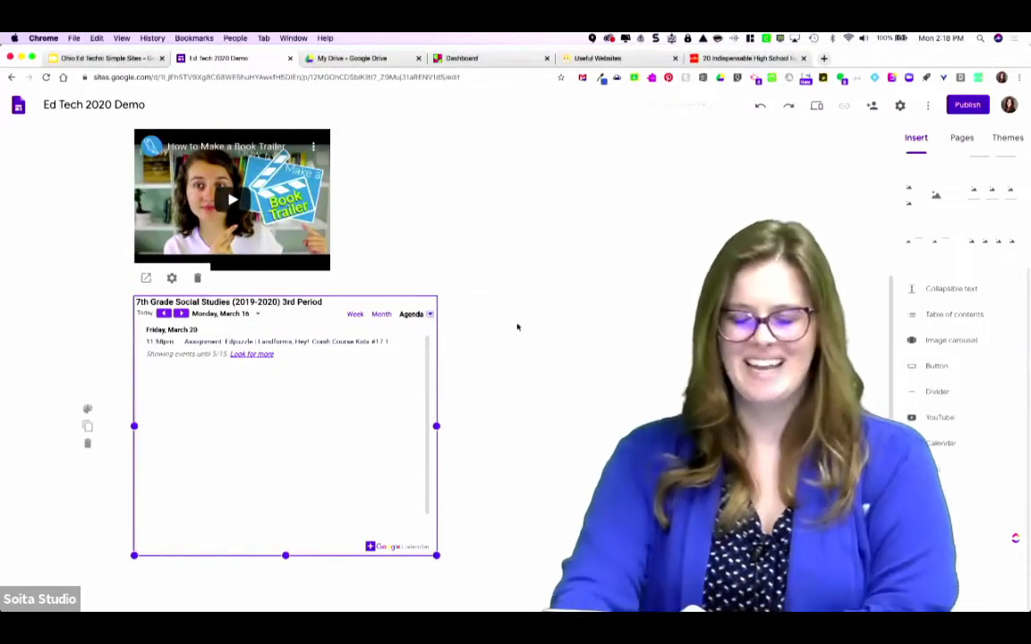
{"action": "left_click_drag", "start_coordinate": [436, 426], "coordinate": [330, 426]}
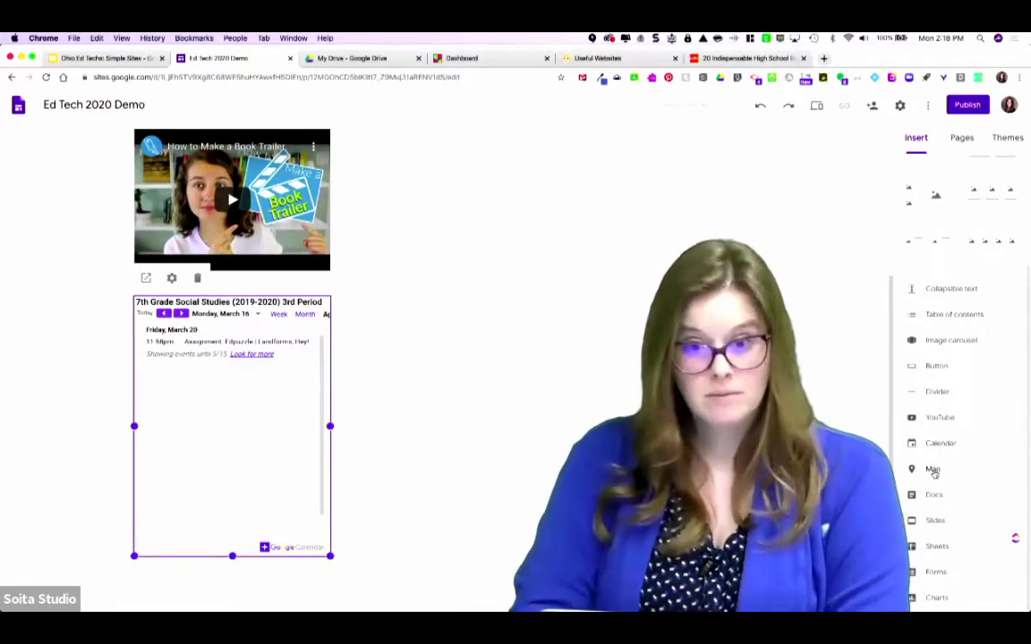
Insert the SOITA Training Google Classroom document on the Resources page, narrow it, and place it beside the calendar.
{"action": "left_click", "coordinate": [930, 495]}
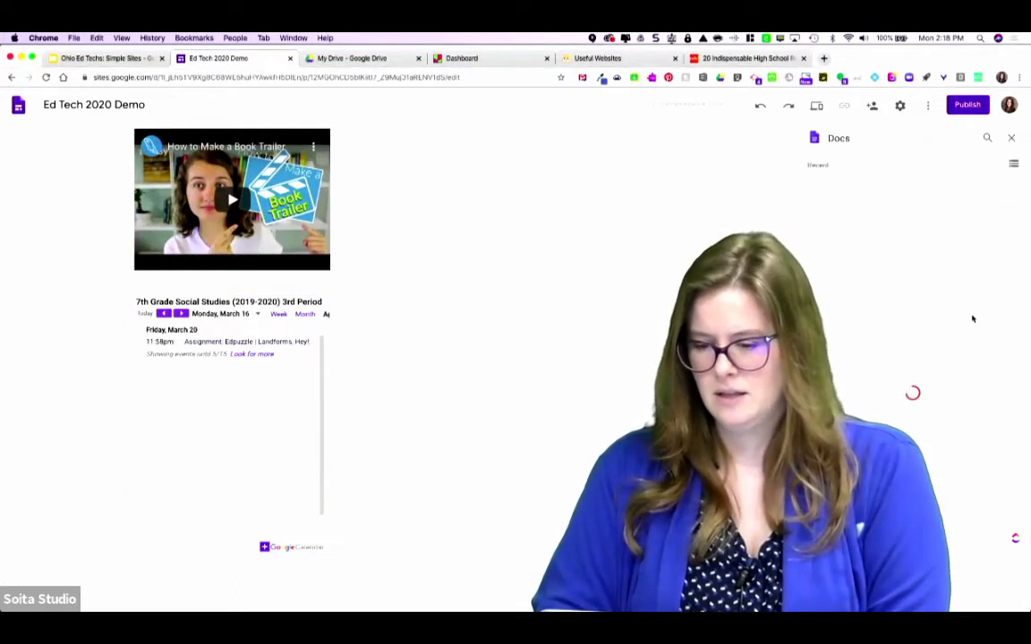
{"action": "scroll", "coordinate": [980, 372], "scroll_direction": "down", "scroll_amount": 3}
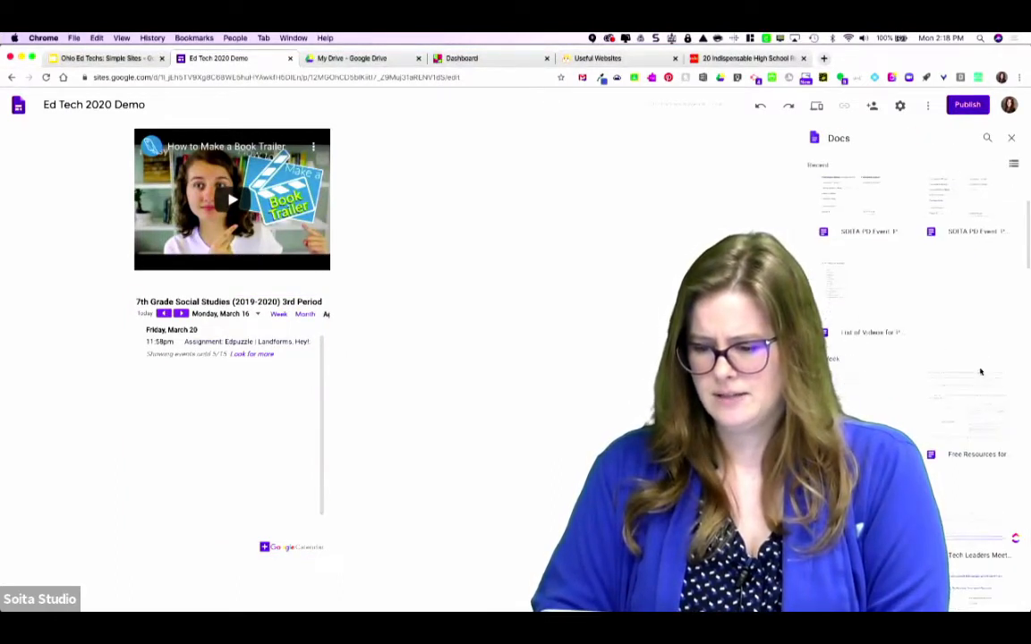
{"action": "scroll", "coordinate": [948, 380], "scroll_direction": "down", "scroll_amount": 3}
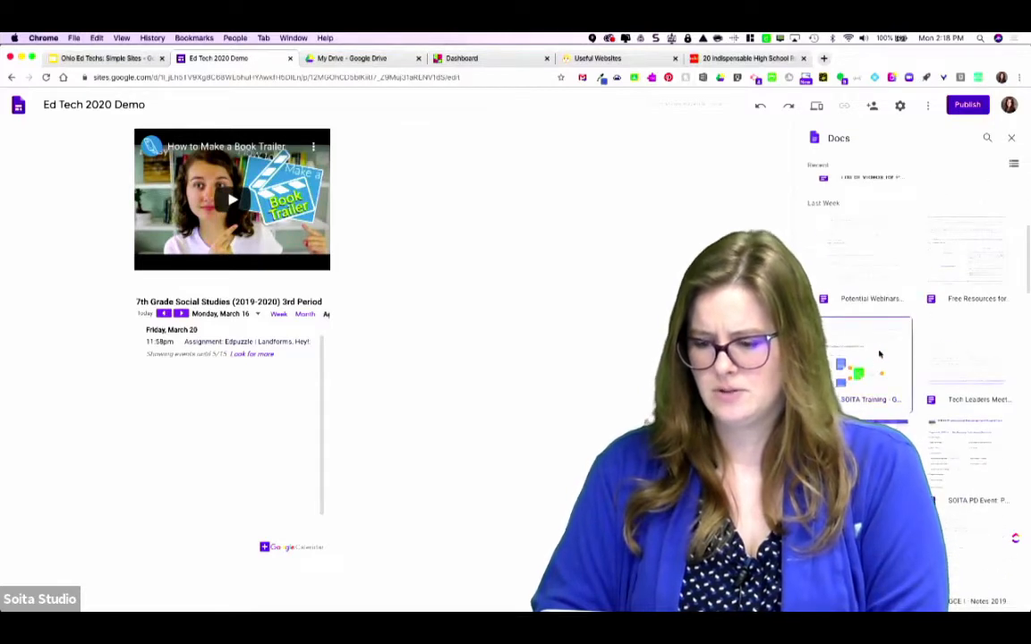
{"action": "left_click", "coordinate": [879, 355]}
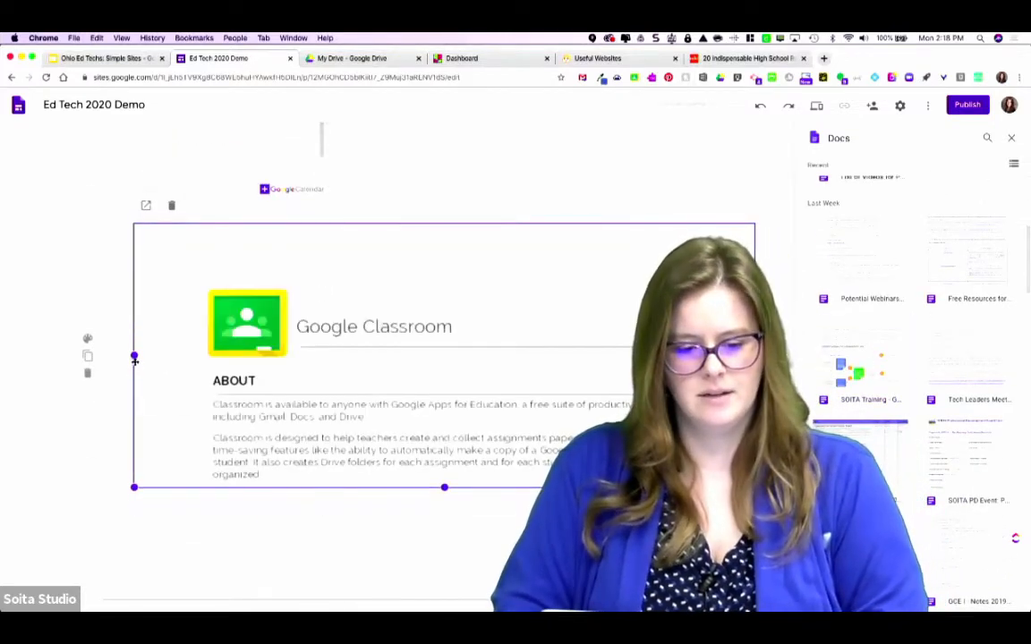
{"action": "left_click_drag", "start_coordinate": [134, 355], "coordinate": [463, 364]}
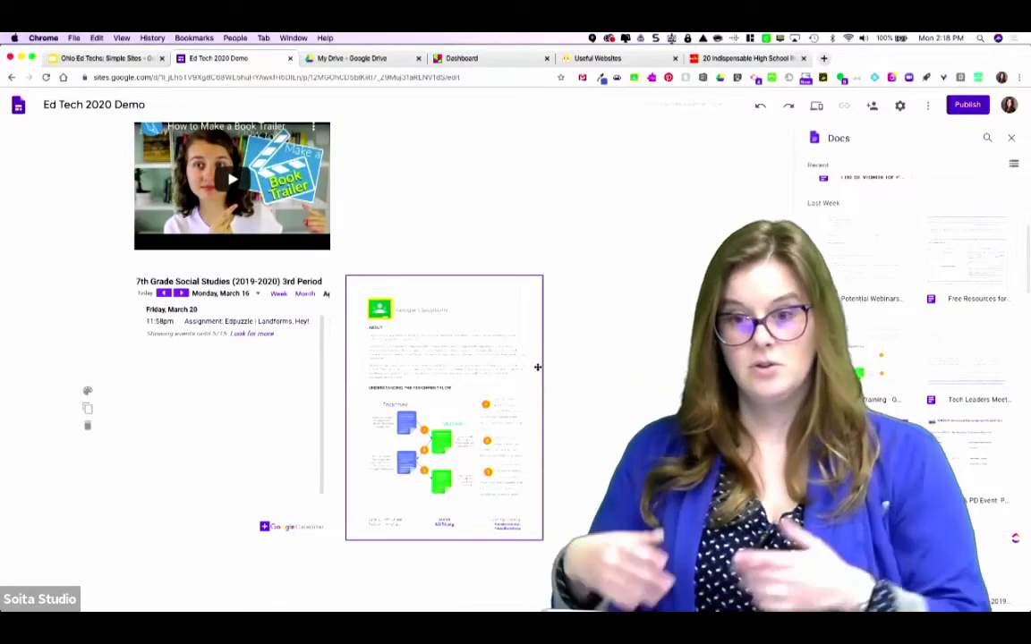
{"action": "left_click", "coordinate": [561, 407]}
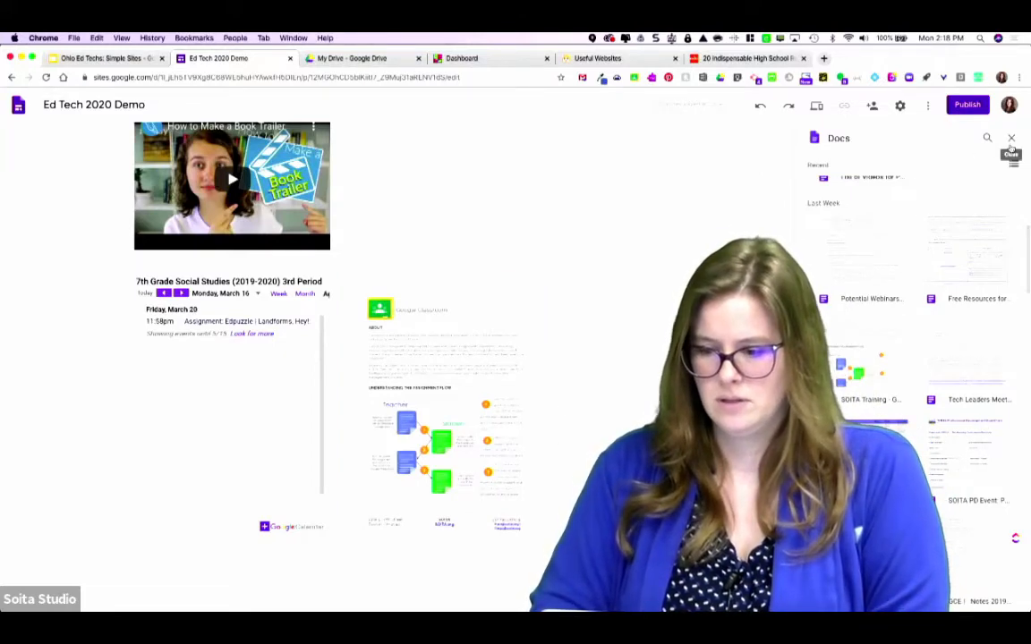
{"action": "left_click", "coordinate": [1011, 139]}
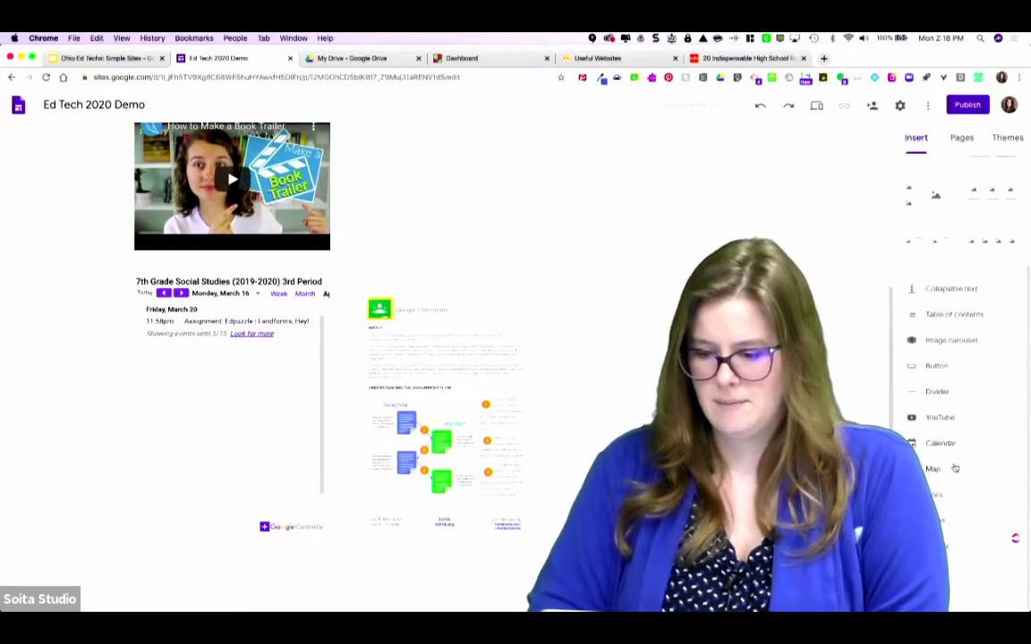
Insert the Ohio Ed Techs: Simple Sites presentation and place it beside the book trailer video.
{"action": "left_click", "coordinate": [936, 521]}
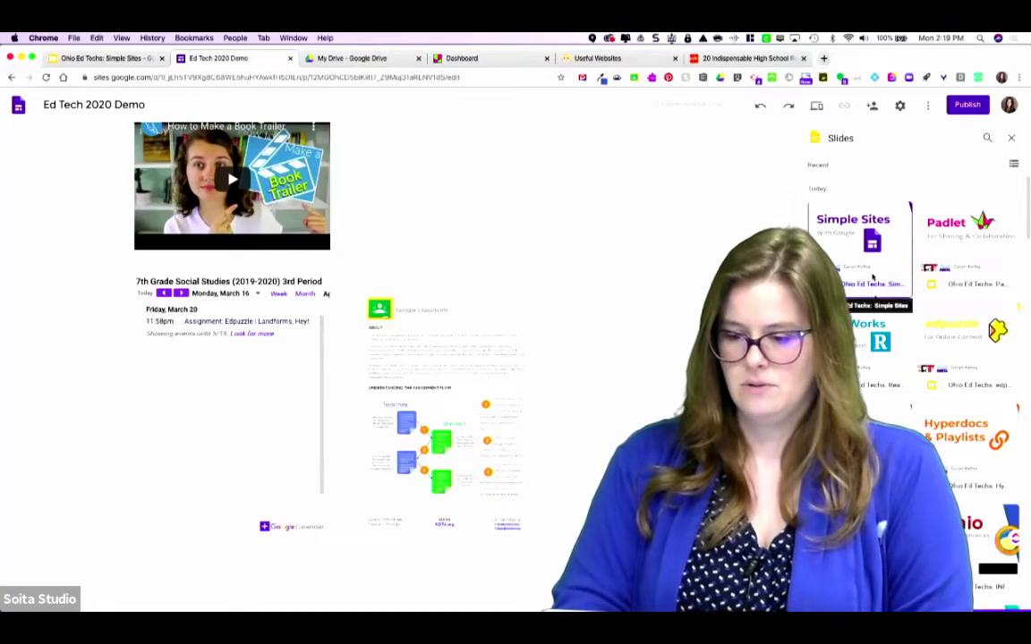
{"action": "double_click", "coordinate": [875, 263]}
{"action": "left_click_drag", "start_coordinate": [379, 383], "coordinate": [508, 427]}
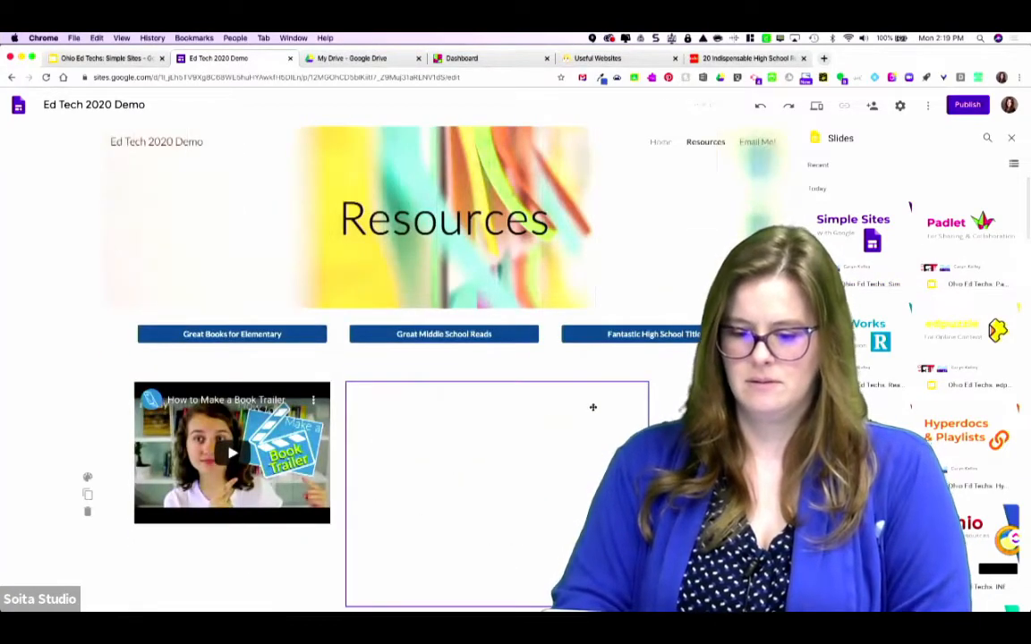
{"action": "scroll", "coordinate": [666, 405], "scroll_direction": "down", "scroll_amount": 3}
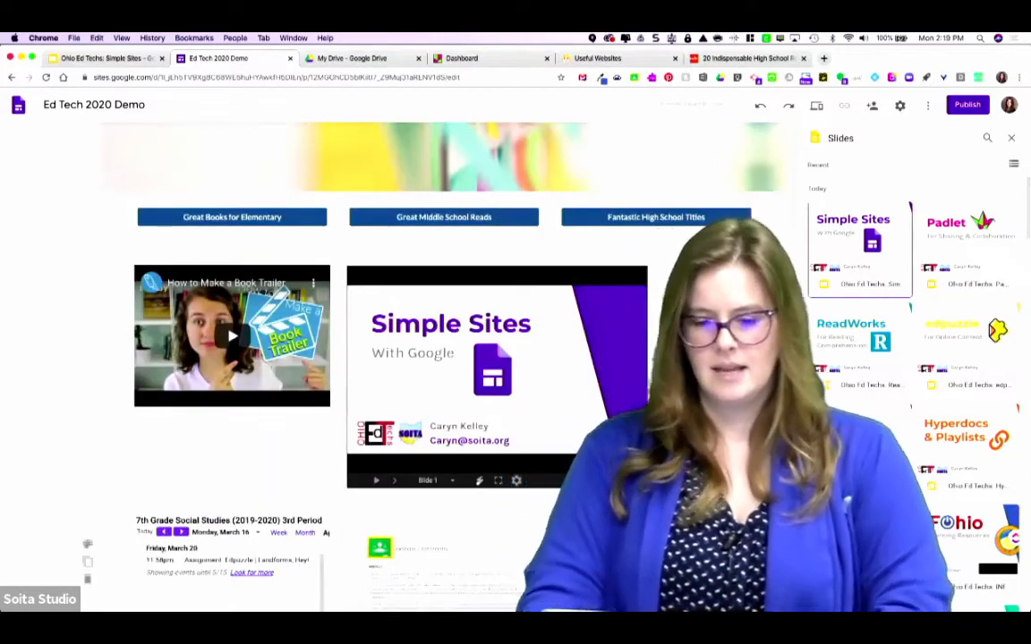
{"action": "left_click", "coordinate": [1012, 139]}
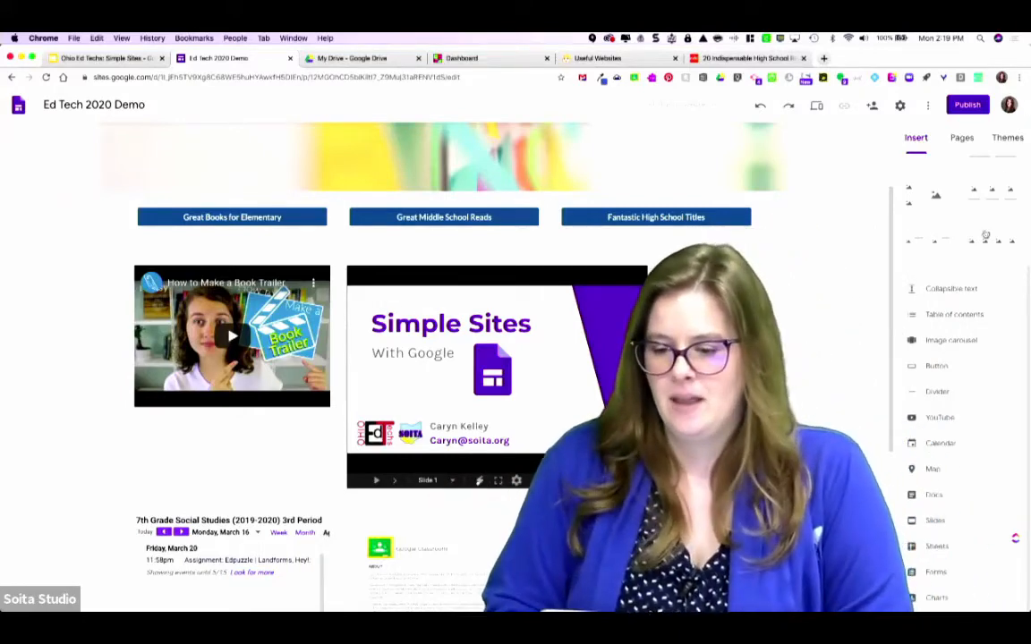
{"action": "scroll", "coordinate": [915, 277], "scroll_direction": "up", "scroll_amount": 3}
{"action": "scroll", "coordinate": [819, 330], "scroll_direction": "down", "scroll_amount": 5}
{"action": "scroll", "coordinate": [952, 409], "scroll_direction": "down", "scroll_amount": 3}
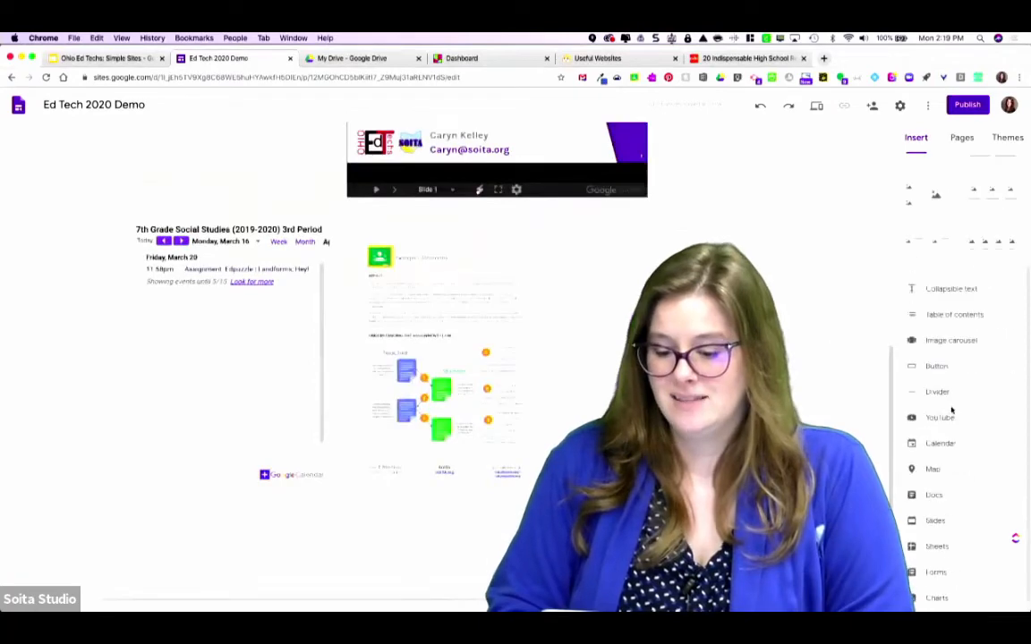
{"action": "scroll", "coordinate": [947, 406], "scroll_direction": "up", "scroll_amount": 3}
{"action": "scroll", "coordinate": [842, 294], "scroll_direction": "up", "scroll_amount": 7}
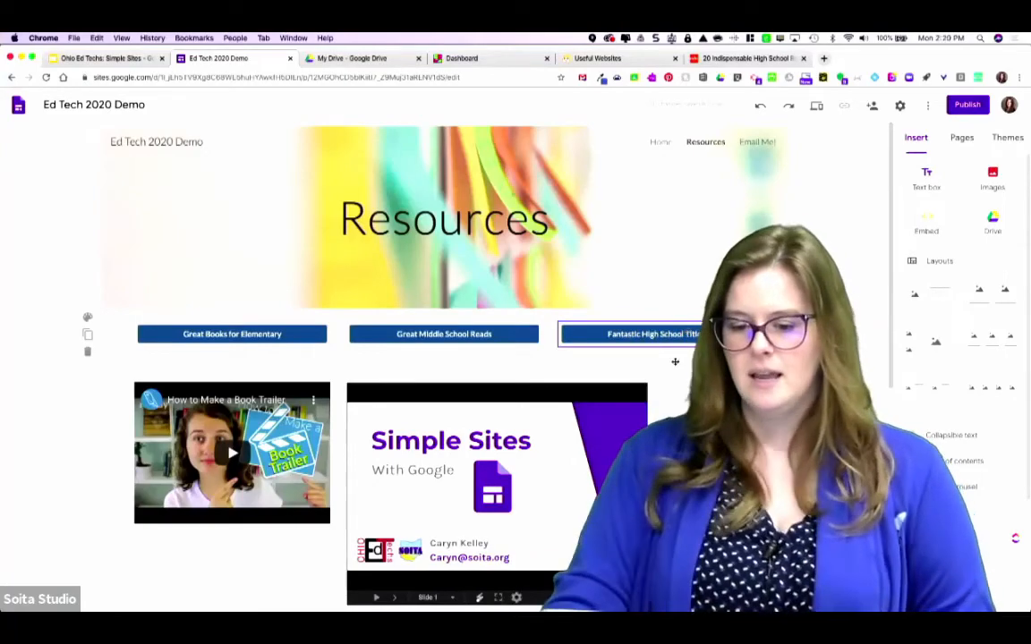
{"action": "left_click", "coordinate": [201, 335]}
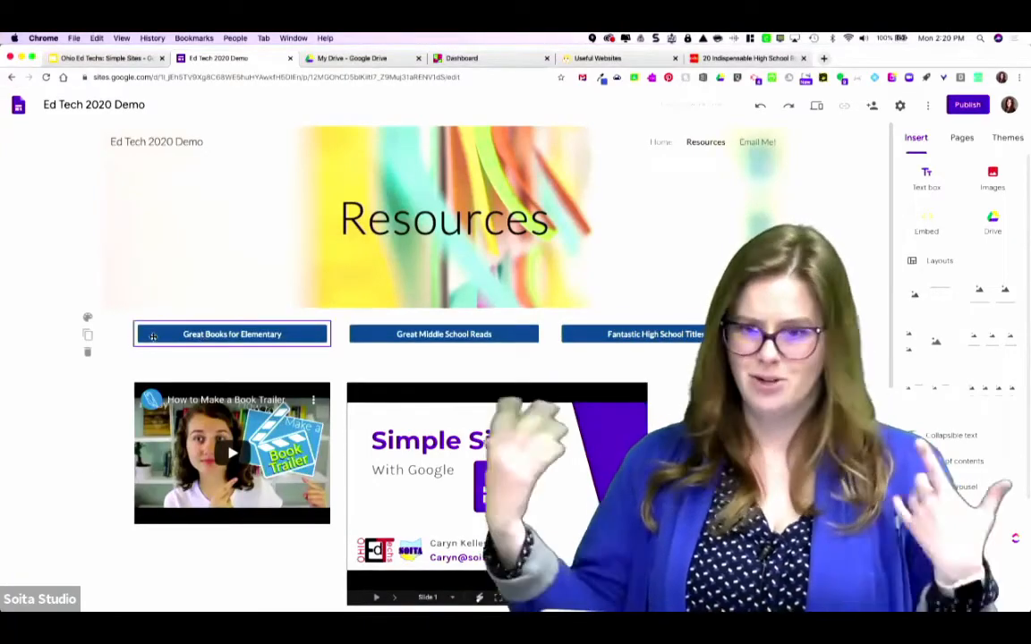
{"action": "left_click", "coordinate": [551, 250]}
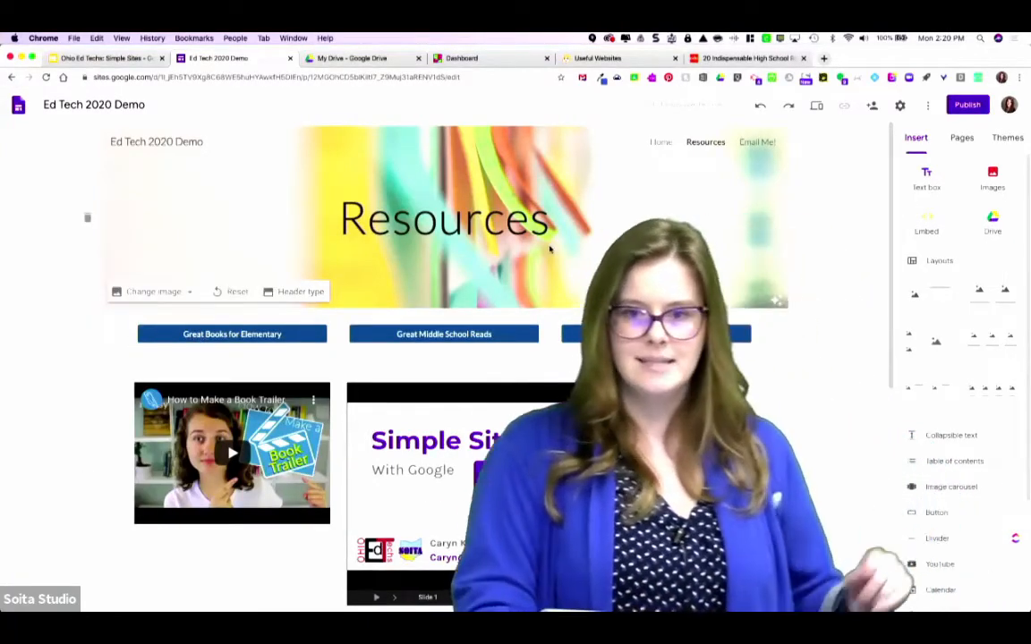
Try the Aristotle, Diplomat and Vision themes on the site, and settle on the Level theme.
{"action": "left_click", "coordinate": [1013, 143]}
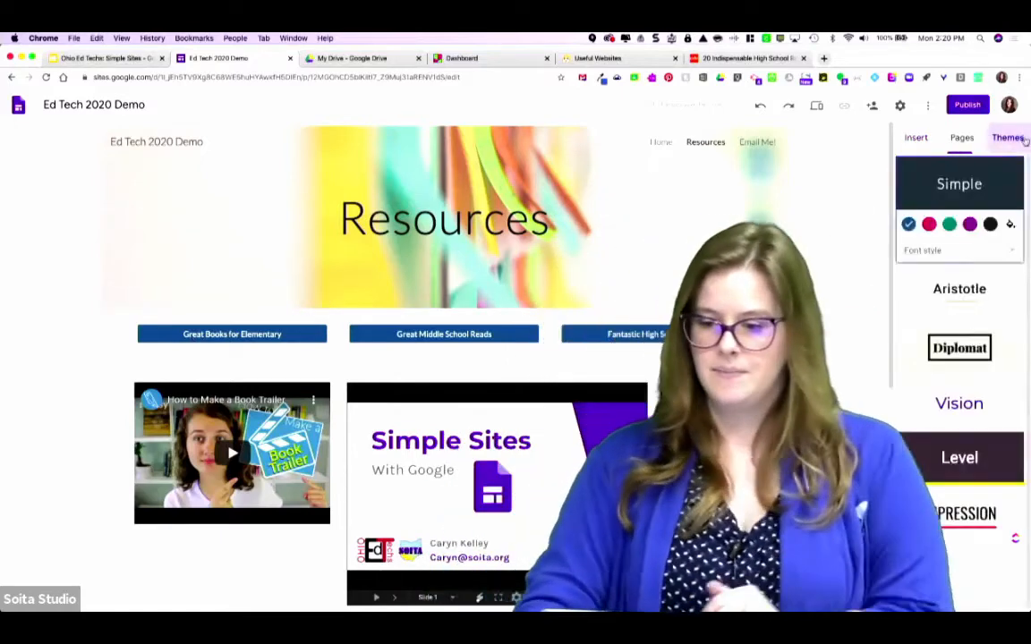
{"action": "left_click", "coordinate": [959, 300]}
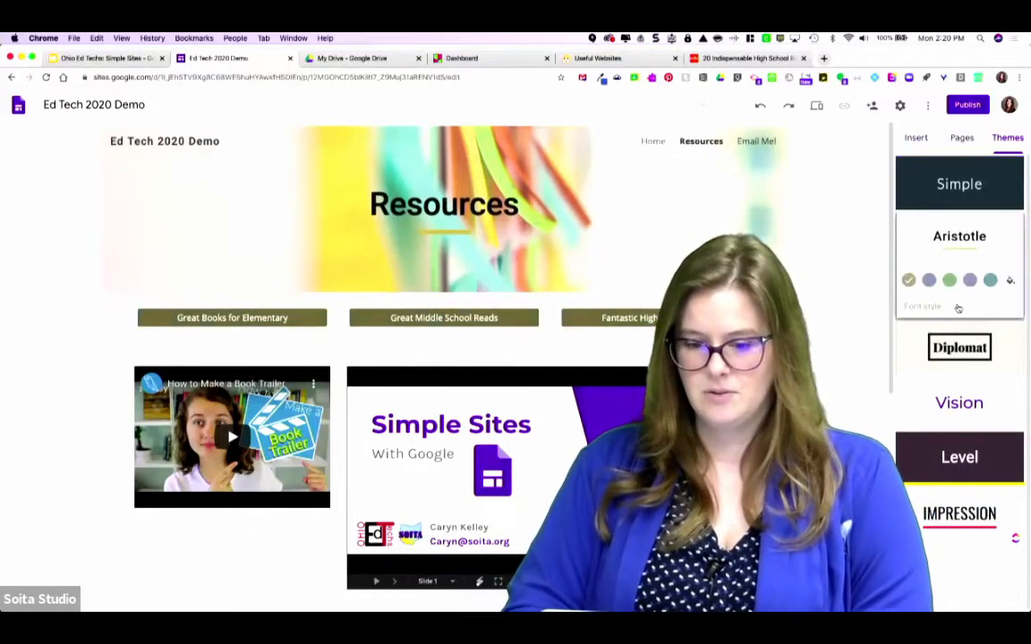
{"action": "left_click", "coordinate": [963, 354]}
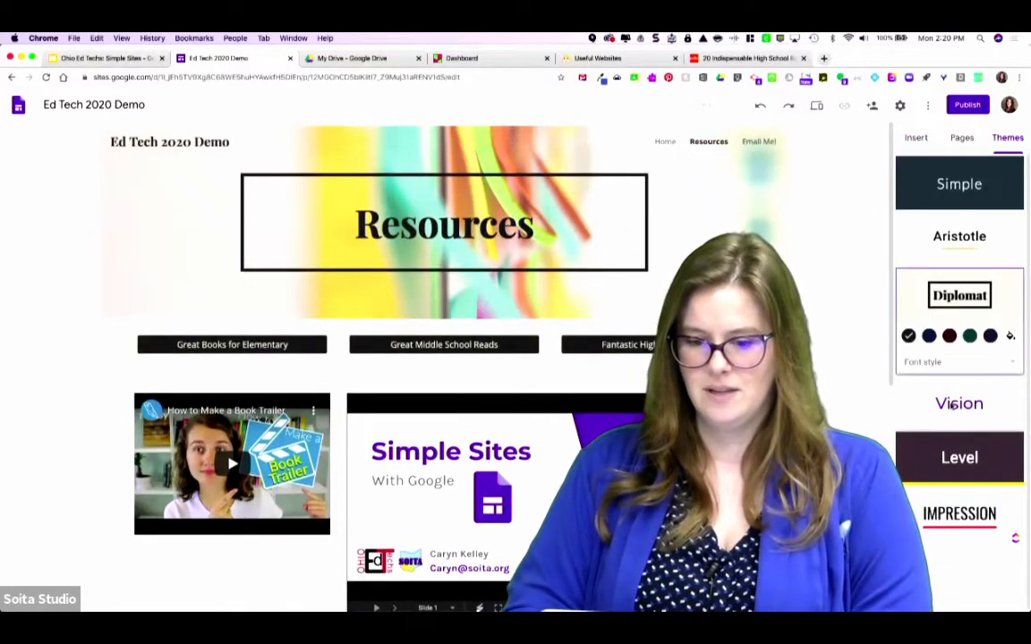
{"action": "left_click", "coordinate": [953, 405]}
{"action": "left_click", "coordinate": [945, 457]}
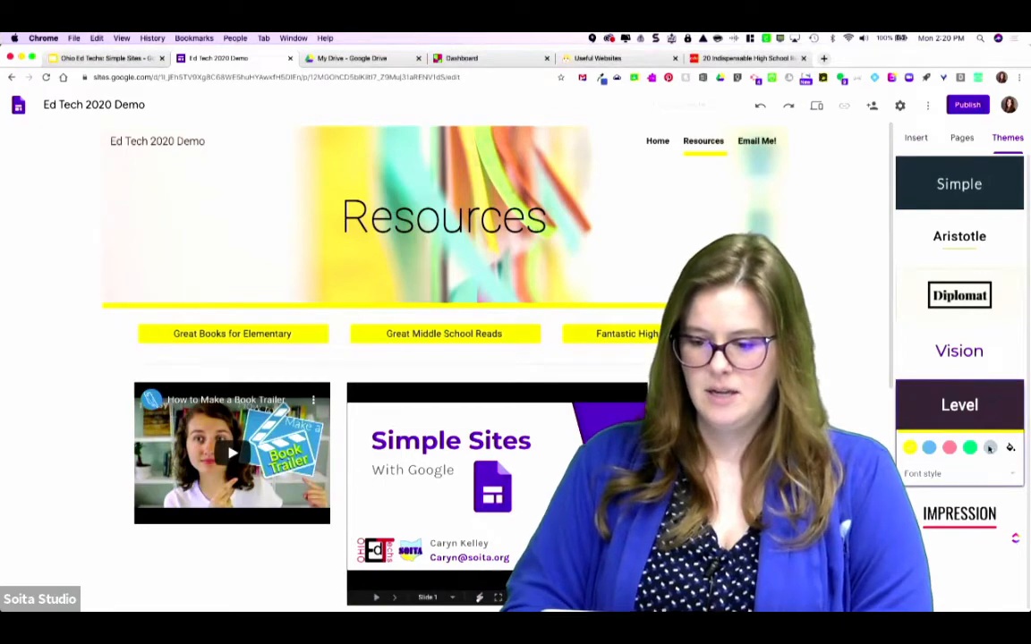
Try the blue, green and grey accent colours of the Level theme, and return to yellow.
{"action": "left_click", "coordinate": [929, 447]}
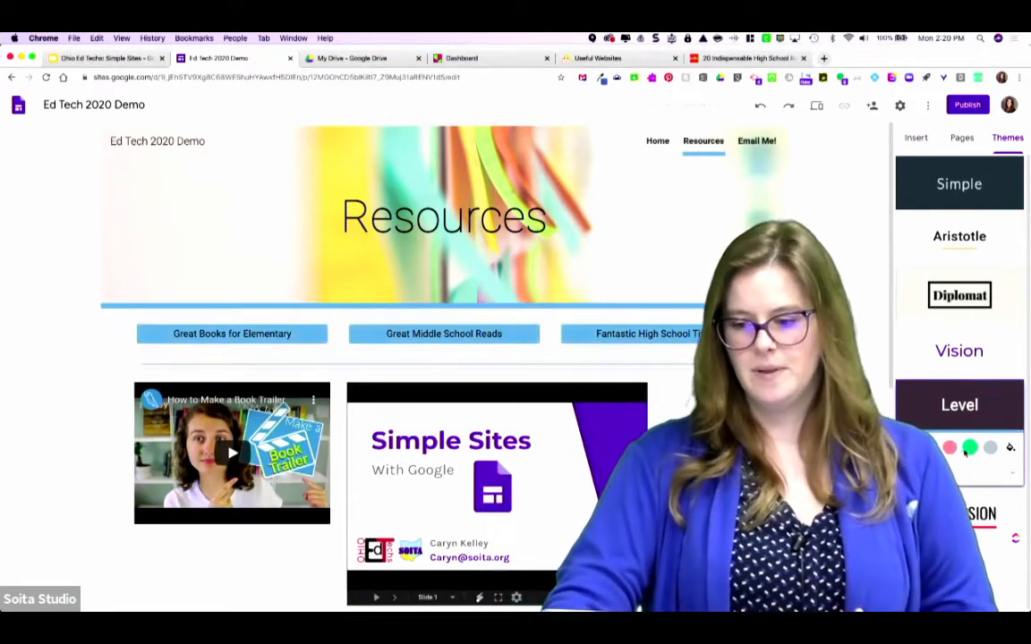
{"action": "left_click", "coordinate": [970, 448]}
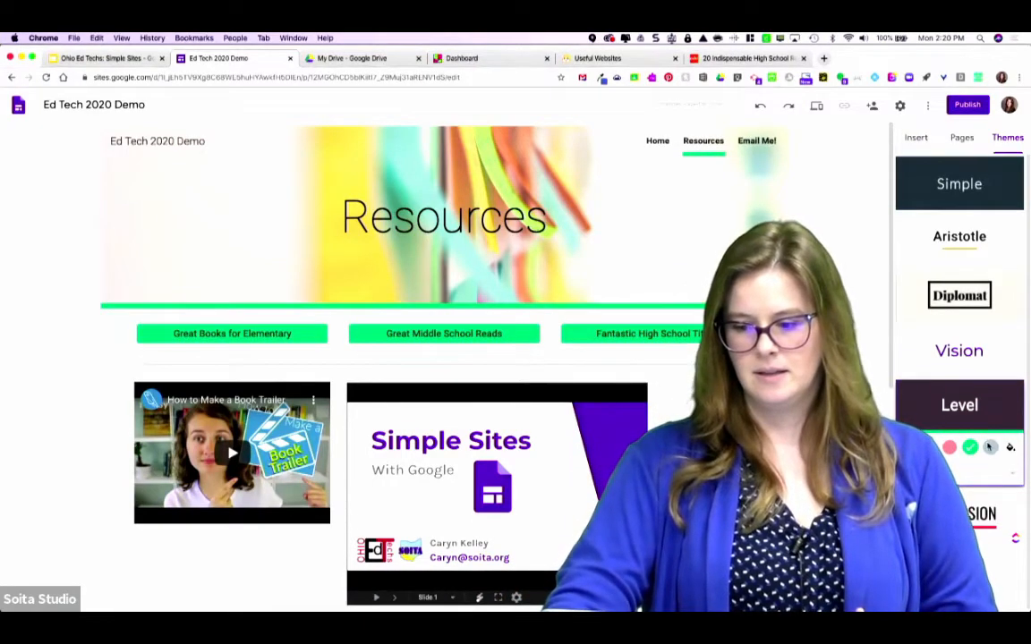
{"action": "left_click", "coordinate": [990, 447]}
{"action": "left_click", "coordinate": [910, 447]}
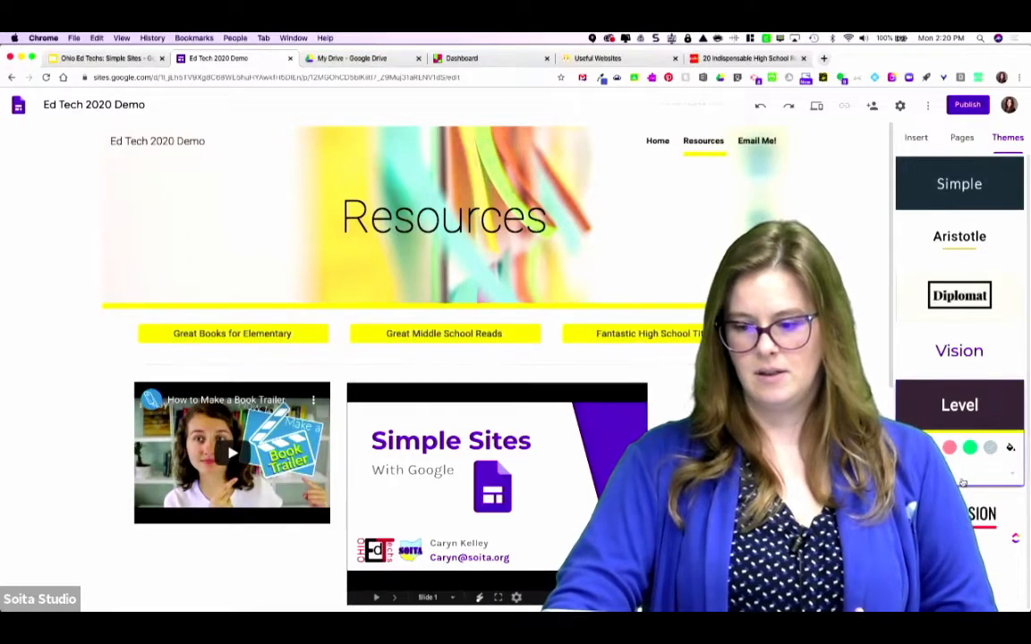
Try custom bright green and violet-blue accent colours for the Level theme, and restore the yellow accent.
{"action": "left_click", "coordinate": [963, 480]}
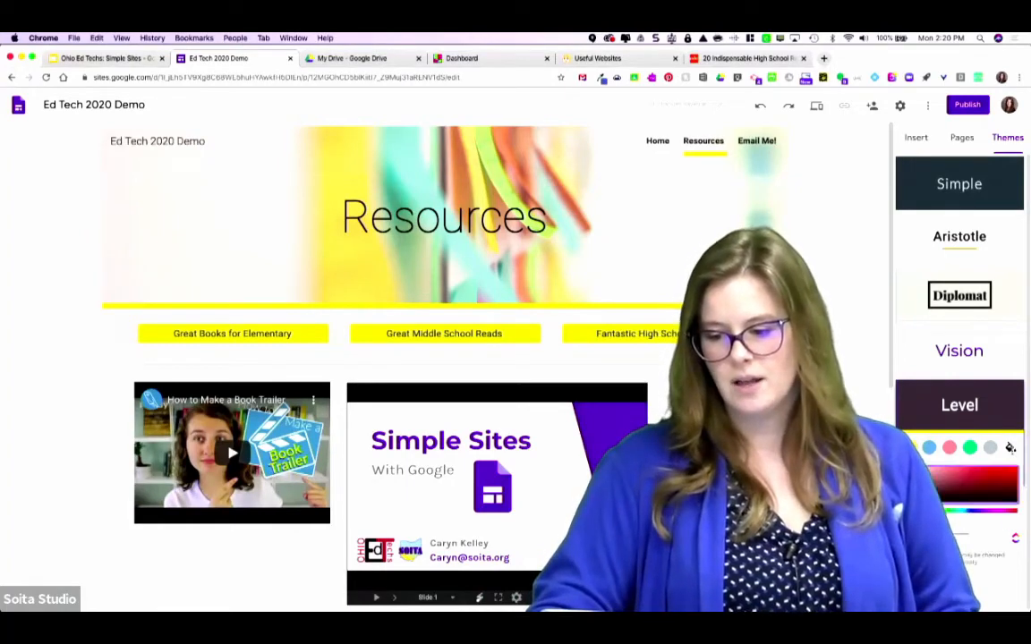
{"action": "left_click", "coordinate": [991, 503]}
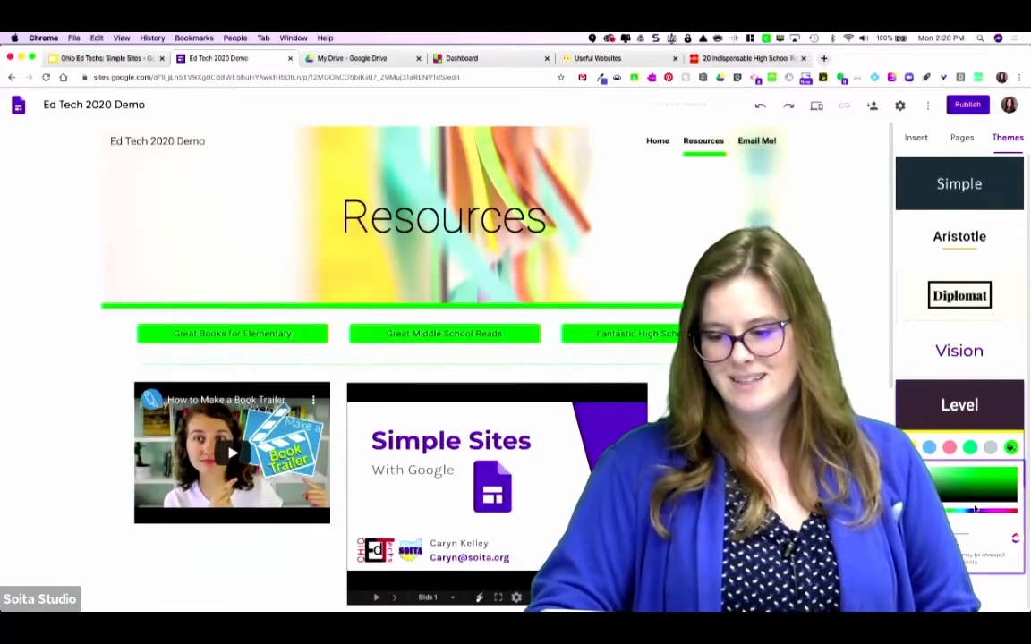
{"action": "left_click", "coordinate": [969, 512]}
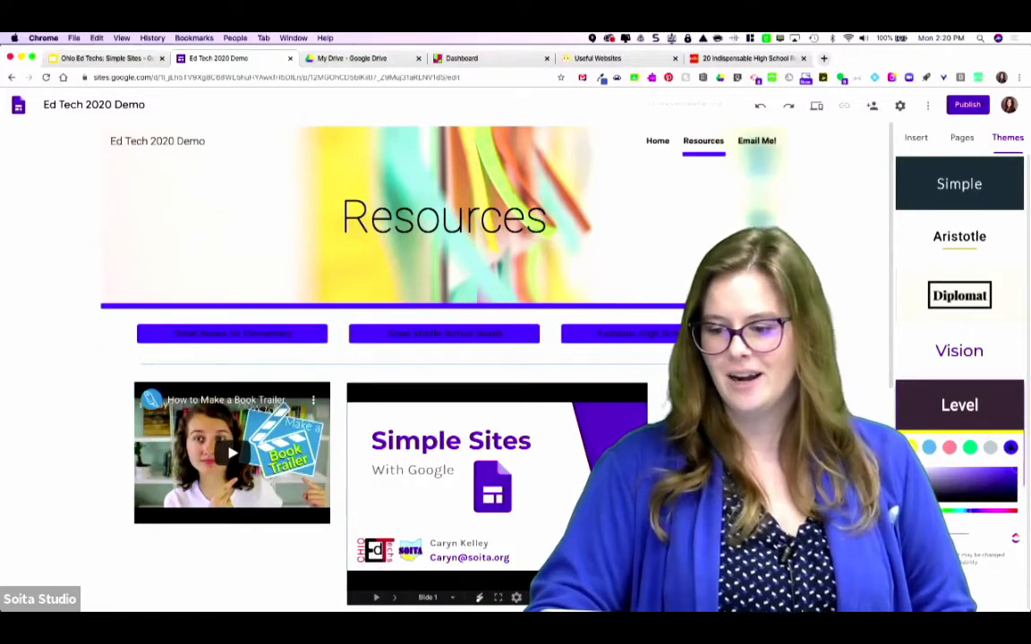
{"action": "left_click", "coordinate": [910, 447]}
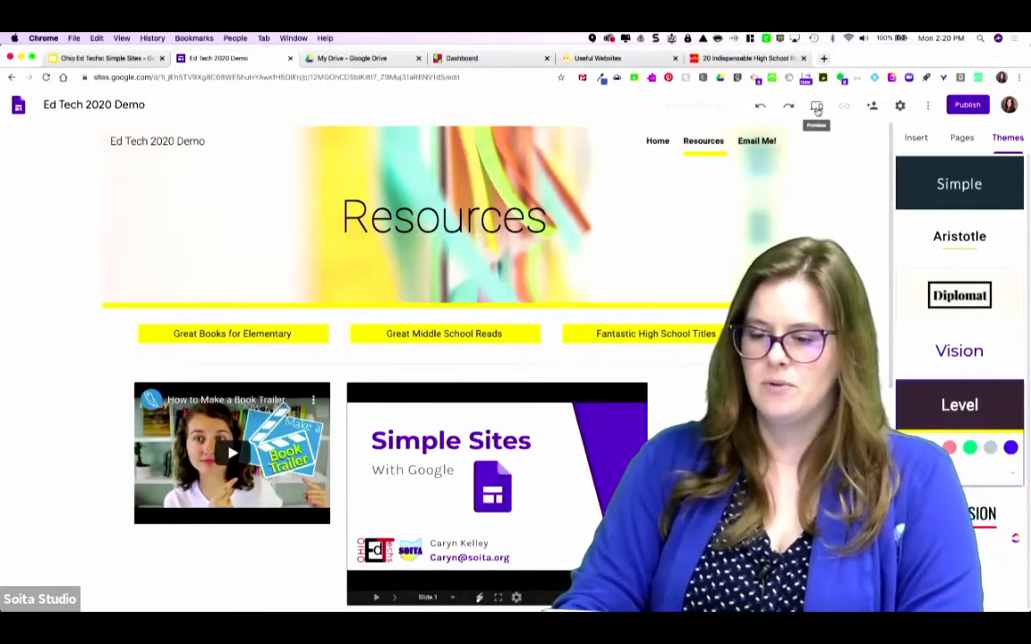
Preview the site to examine the Resources page with the Level theme.
{"action": "left_click", "coordinate": [816, 108]}
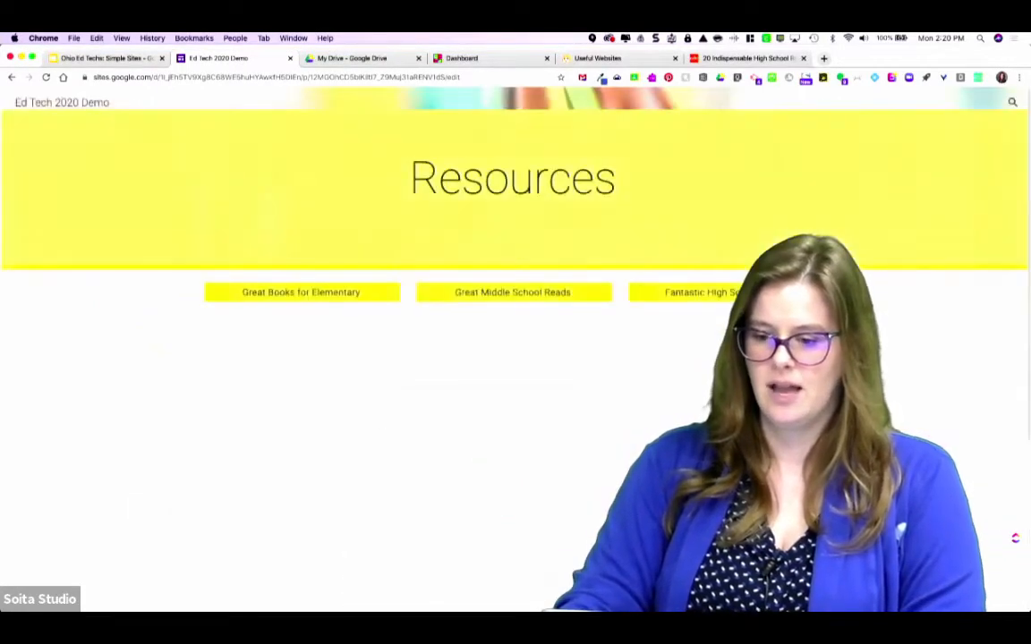
{"action": "left_click", "coordinate": [861, 581]}
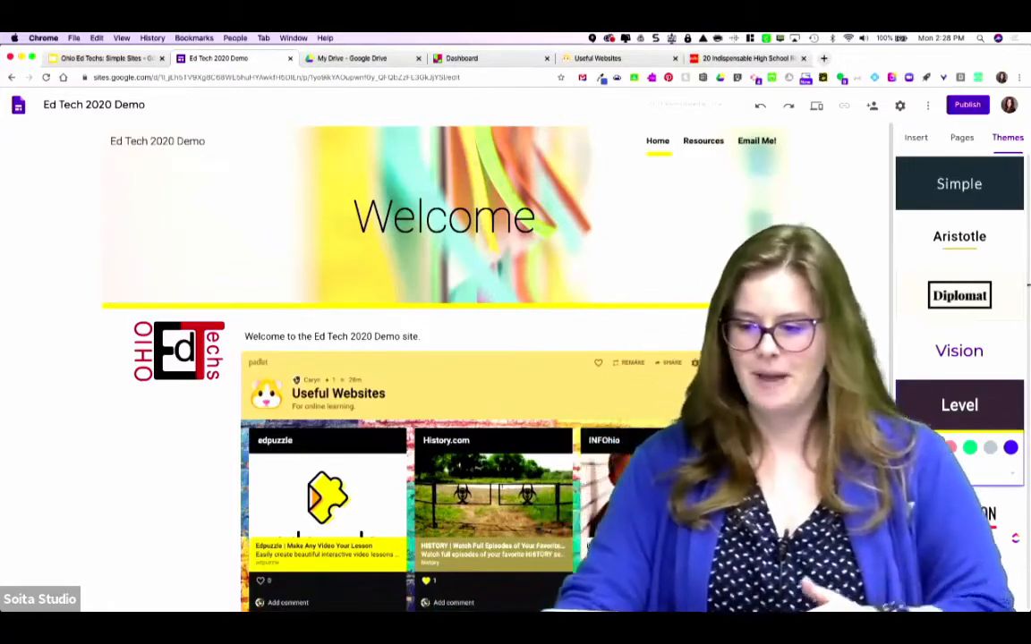
Insert a text box on the Resources page and move it above the row of three book buttons.
{"action": "left_click", "coordinate": [701, 141]}
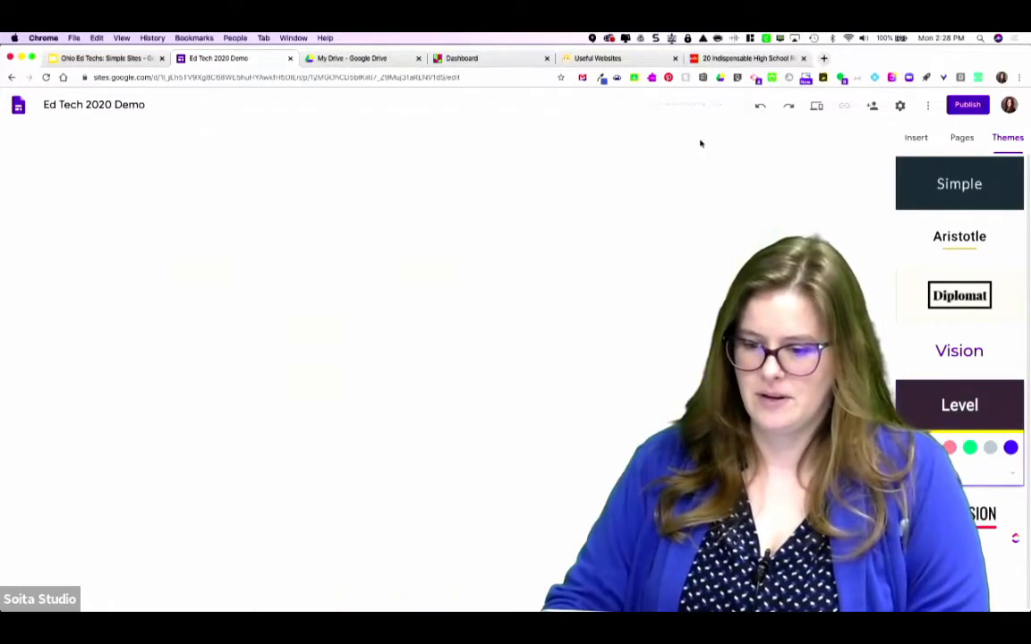
{"action": "left_click", "coordinate": [917, 137]}
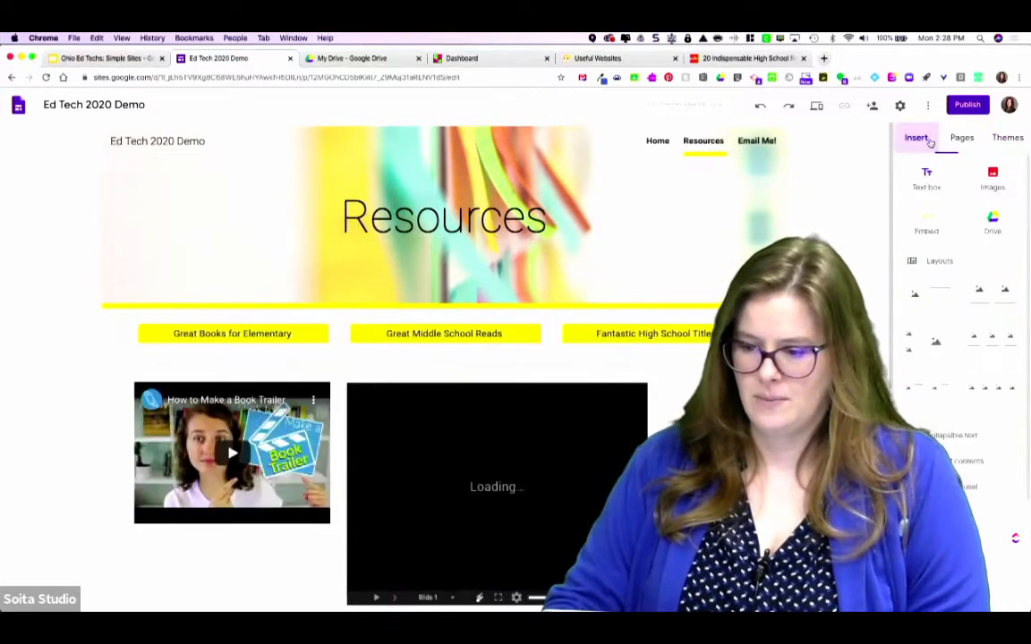
{"action": "left_click", "coordinate": [927, 178]}
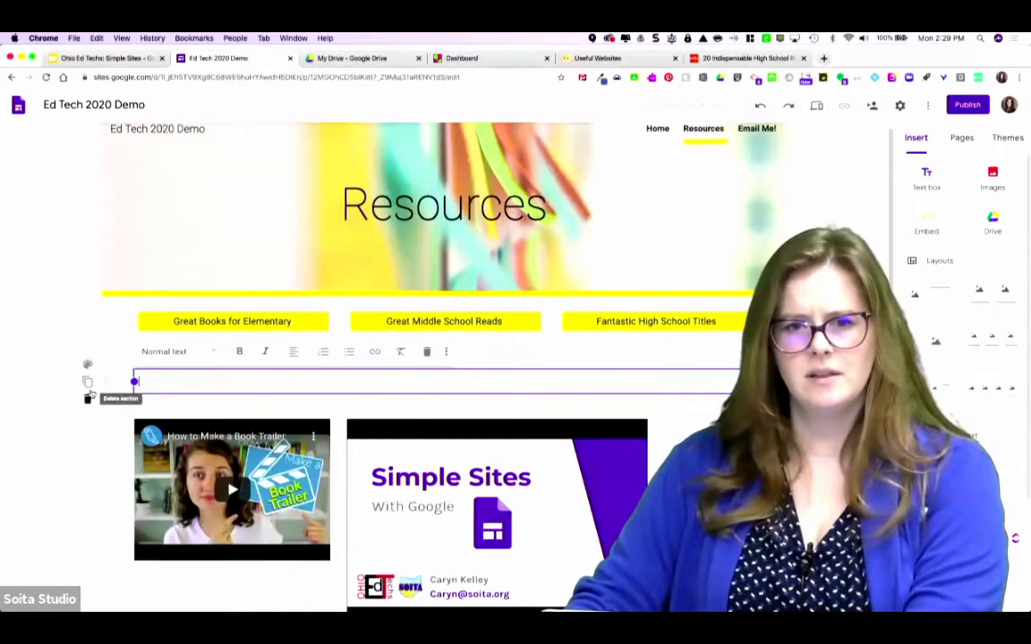
{"action": "left_click_drag", "start_coordinate": [106, 381], "coordinate": [104, 311]}
{"action": "left_click", "coordinate": [193, 323]}
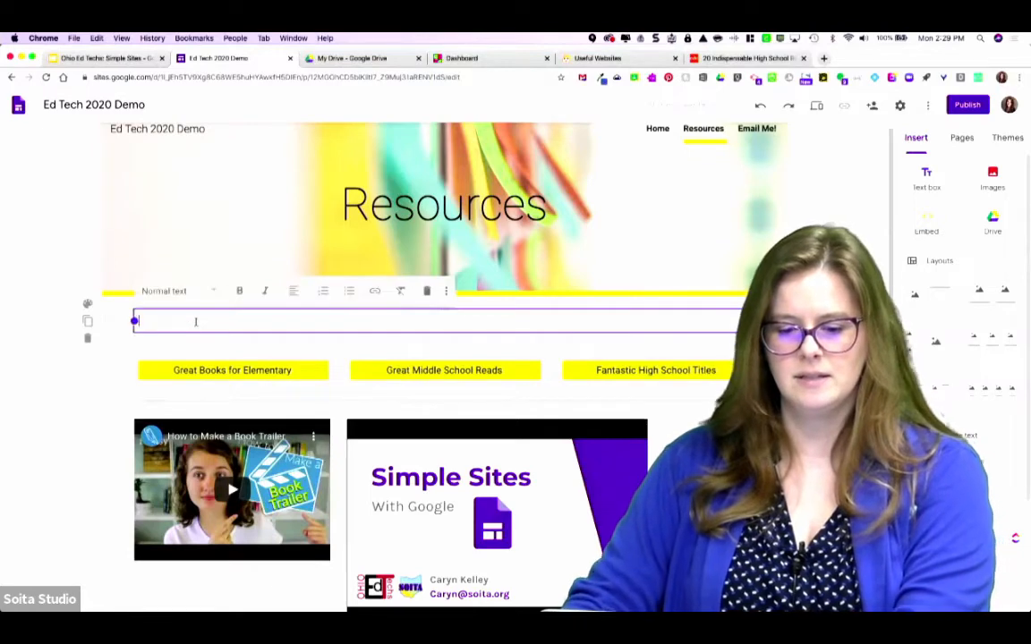
Enter "Check out these great books!" in the new text box and format it as a Heading.
{"action": "type", "text": "Check out"}
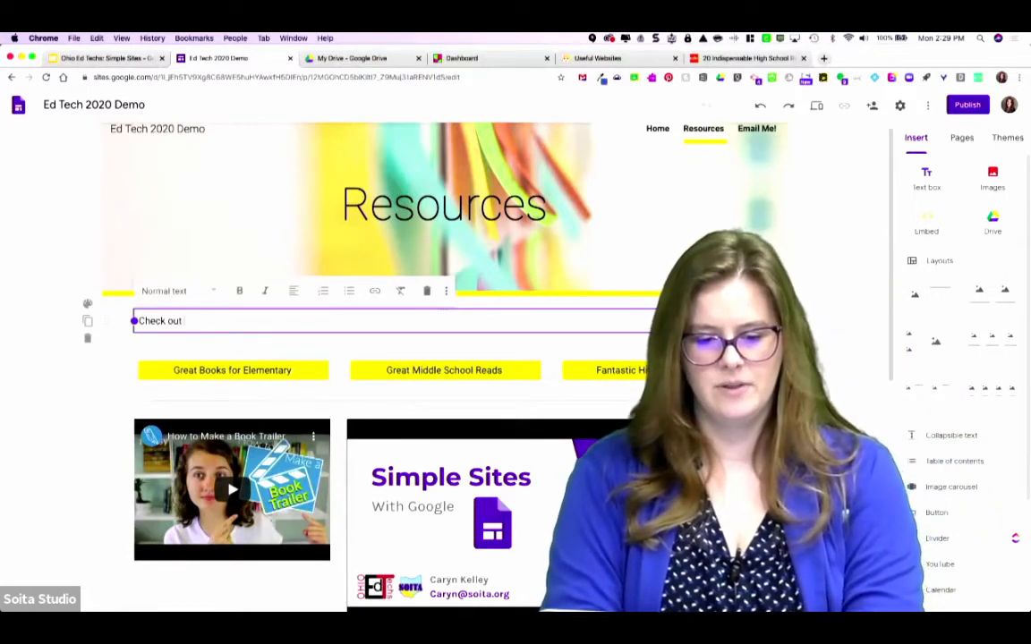
{"action": "type", "text": " these great books!"}
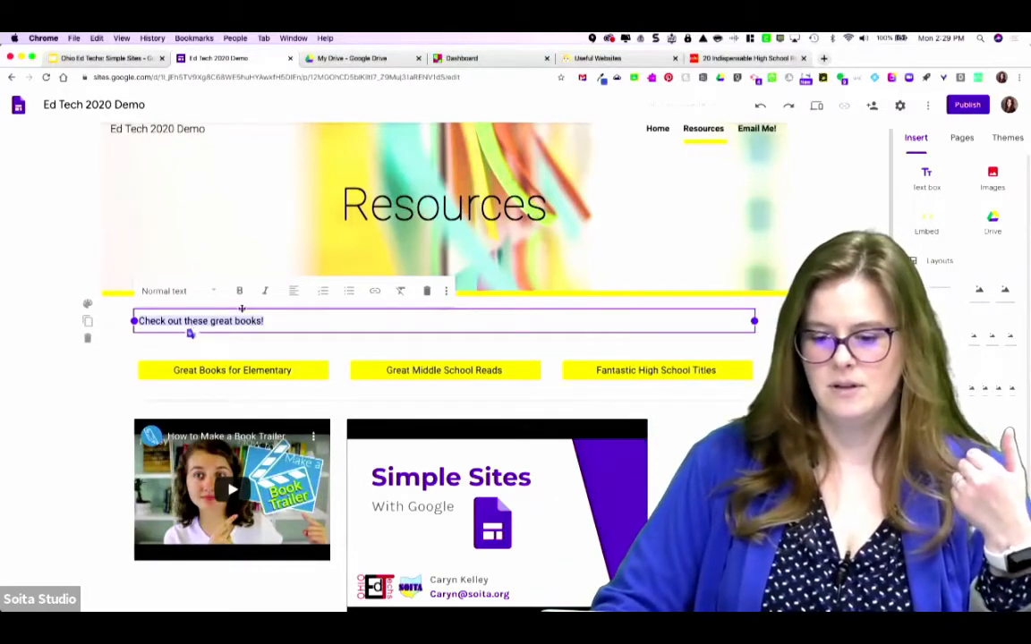
{"action": "left_click", "coordinate": [215, 292]}
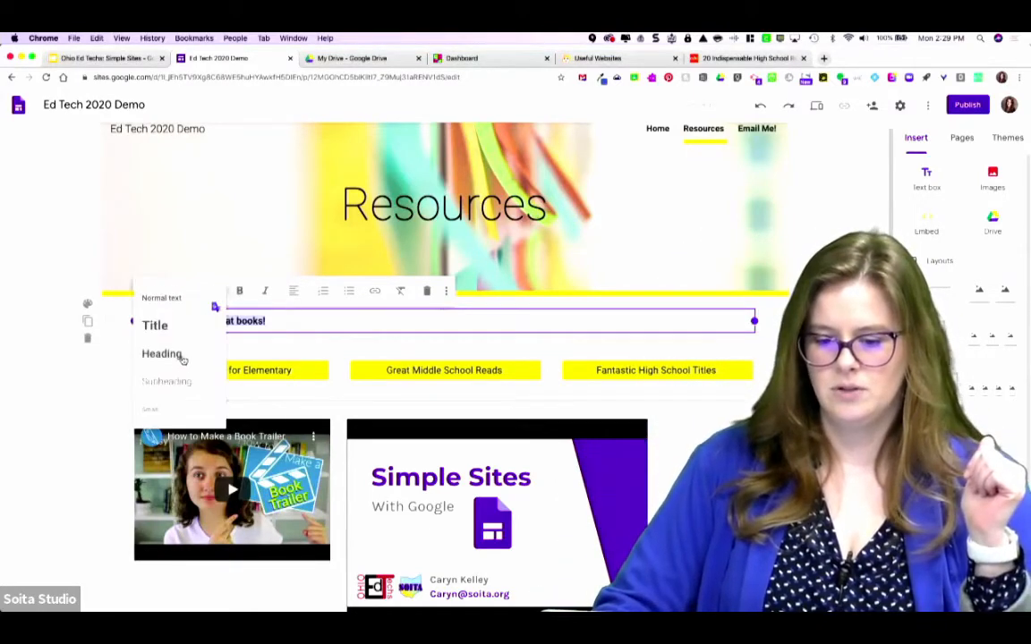
{"action": "left_click", "coordinate": [179, 357]}
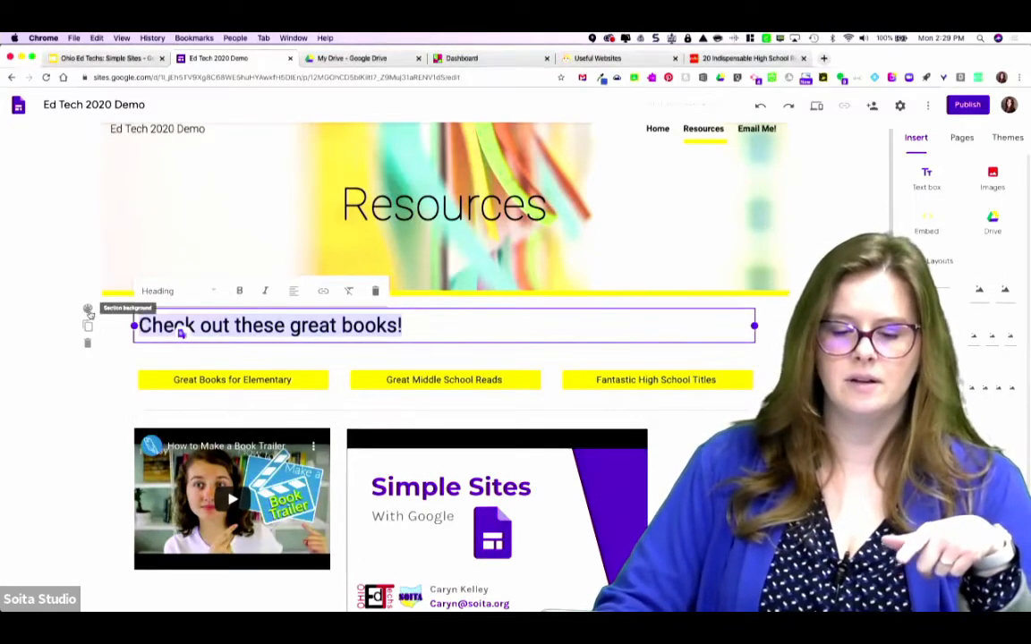
Try the Emphasis 2 and Emphasis 1 backgrounds on the "Check out these great books!" section.
{"action": "left_click", "coordinate": [88, 311]}
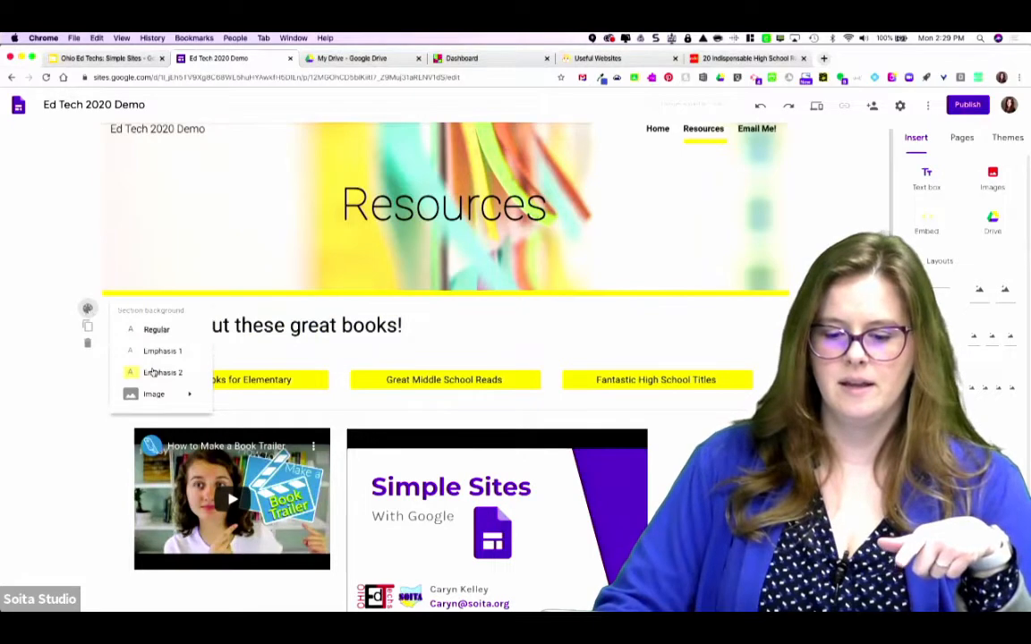
{"action": "left_click", "coordinate": [154, 372]}
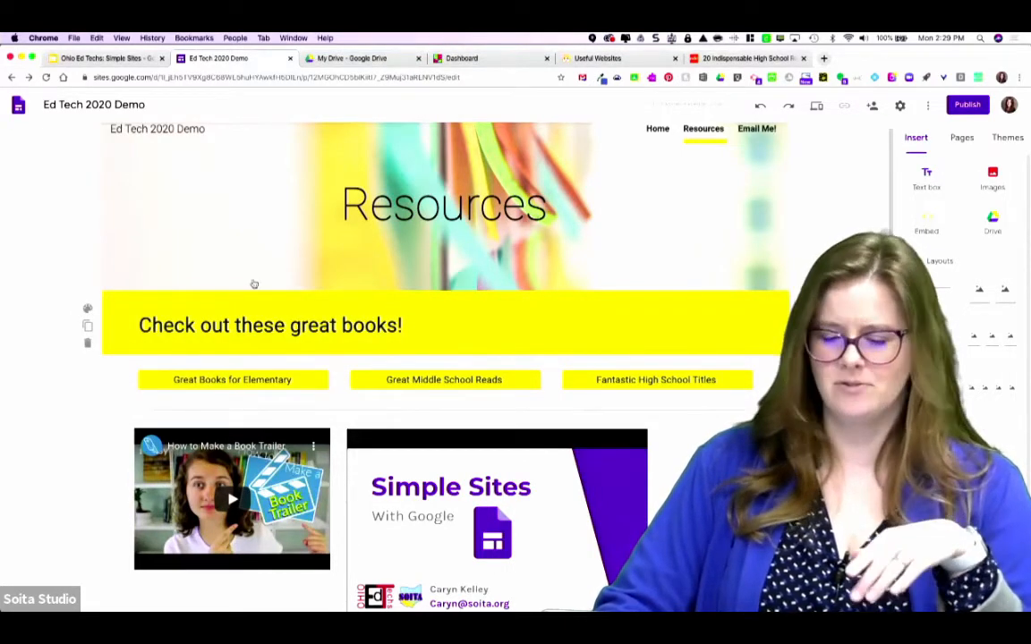
{"action": "left_click", "coordinate": [90, 310]}
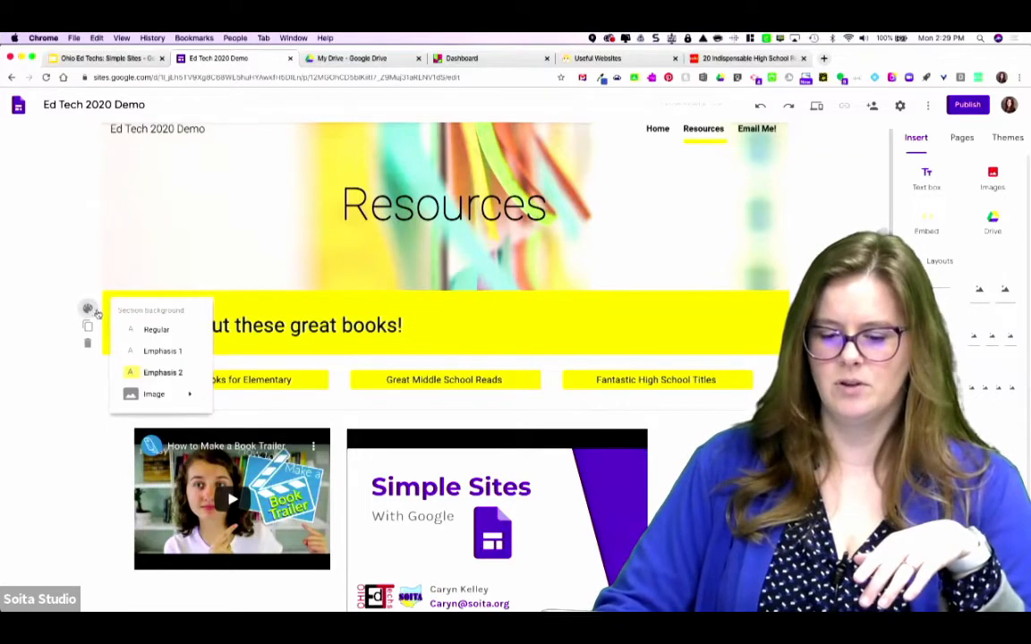
{"action": "left_click", "coordinate": [145, 351]}
{"action": "left_click", "coordinate": [87, 312]}
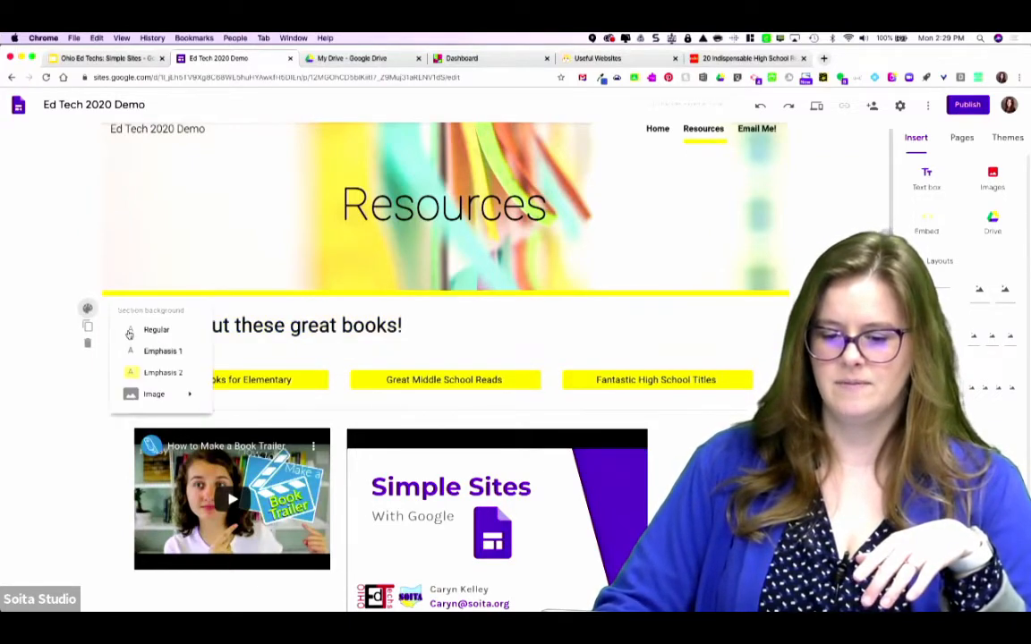
{"action": "left_click", "coordinate": [85, 309]}
{"action": "left_click", "coordinate": [87, 310]}
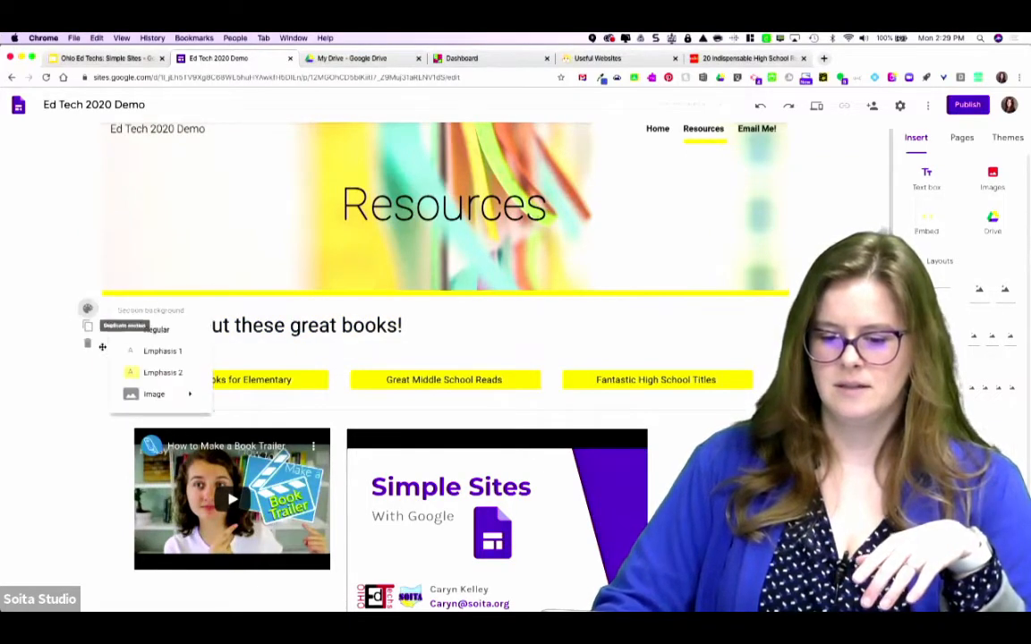
{"action": "mouse_move", "coordinate": [157, 394]}
{"action": "left_click", "coordinate": [239, 402]}
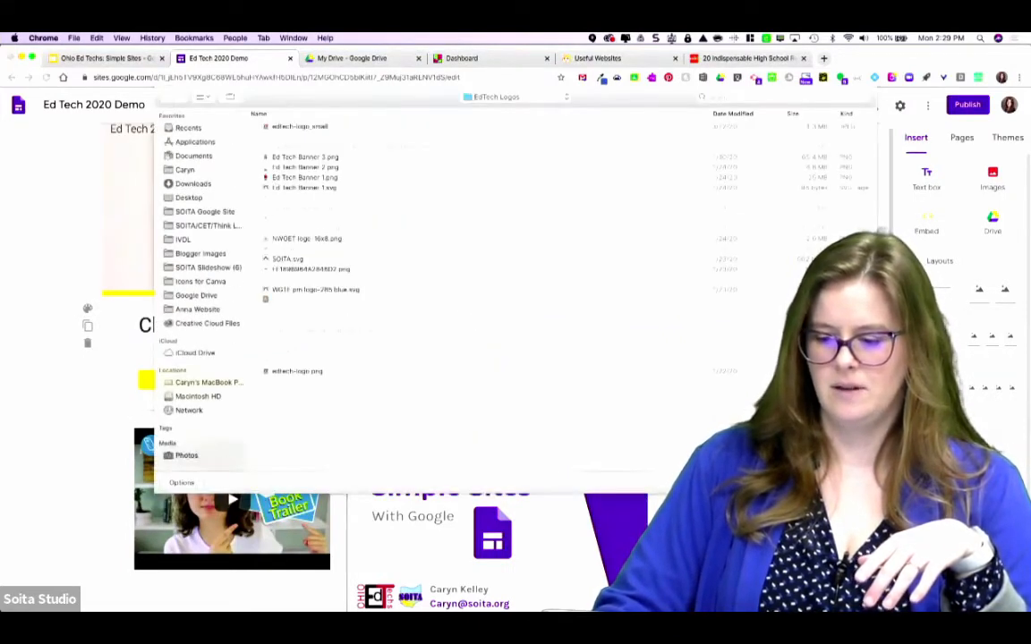
Set the background of the "Check out these great books!" section to the plain dark indigo image from the gallery.
{"action": "left_click", "coordinate": [87, 311]}
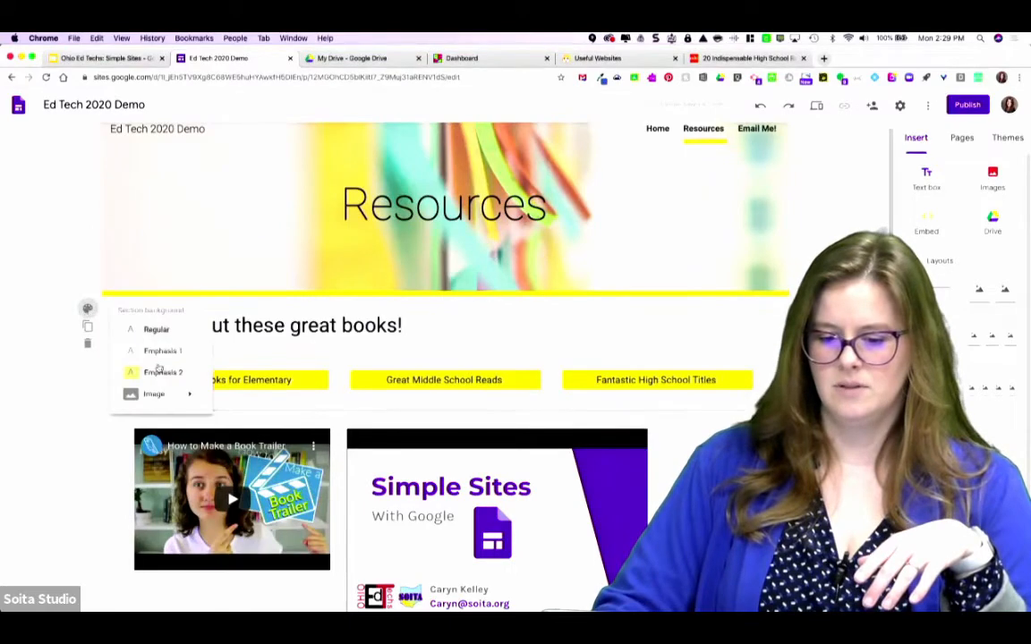
{"action": "mouse_move", "coordinate": [166, 394]}
{"action": "left_click", "coordinate": [245, 425]}
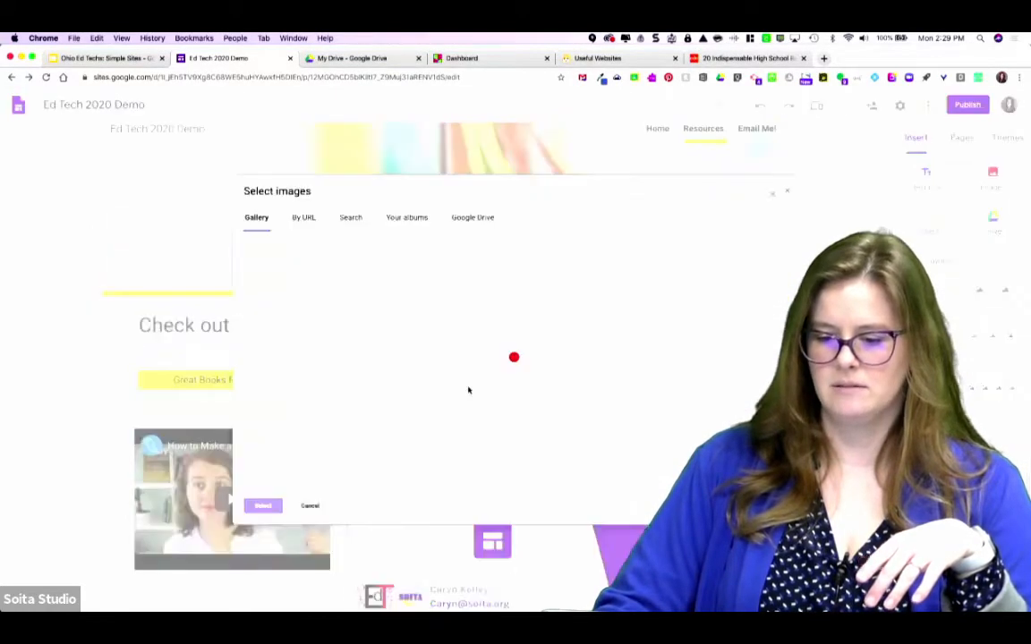
{"action": "left_click", "coordinate": [432, 290]}
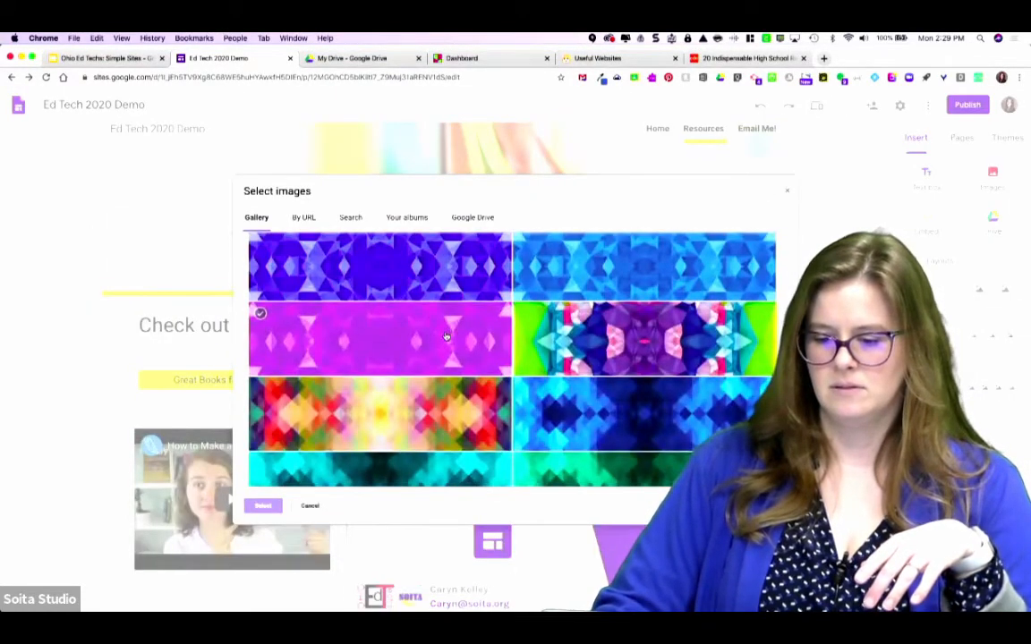
{"action": "scroll", "coordinate": [446, 336], "scroll_direction": "down", "scroll_amount": 10}
{"action": "scroll", "coordinate": [446, 336], "scroll_direction": "up", "scroll_amount": 1}
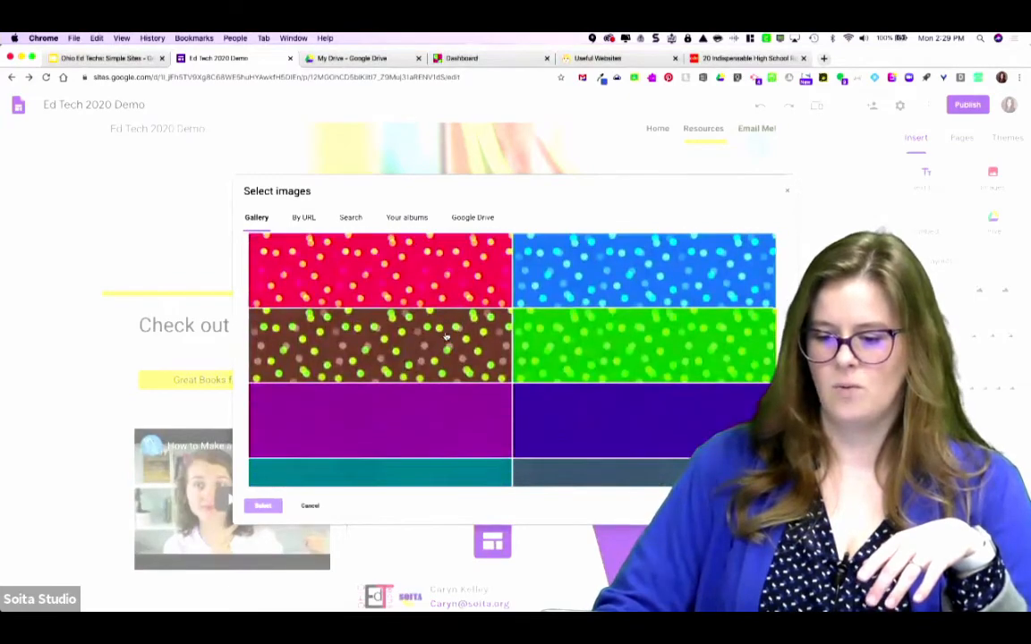
{"action": "scroll", "coordinate": [446, 336], "scroll_direction": "down", "scroll_amount": 1}
{"action": "left_click", "coordinate": [549, 420]}
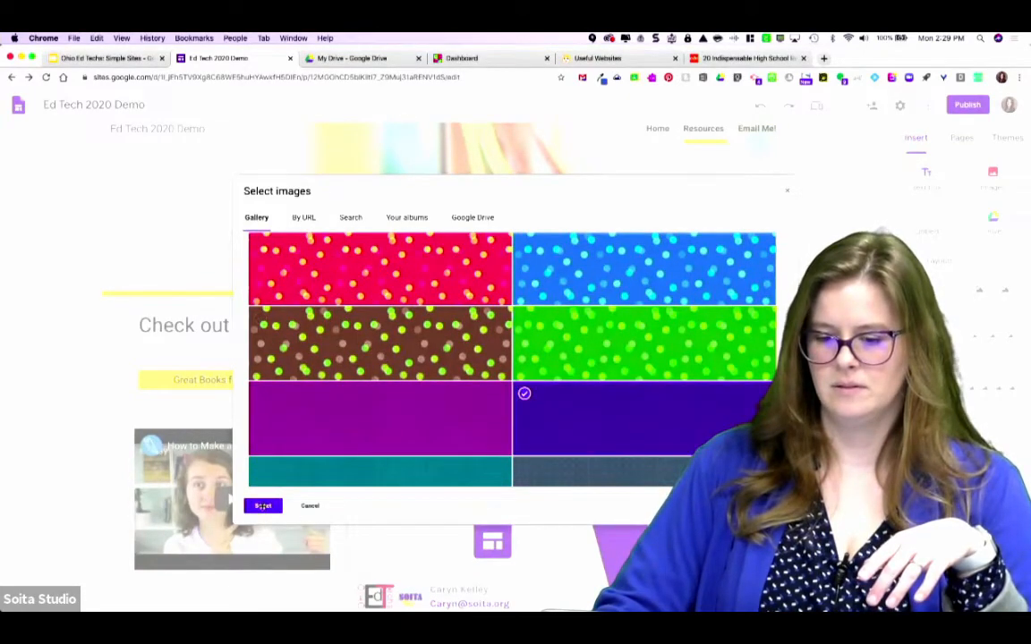
{"action": "left_click", "coordinate": [262, 506]}
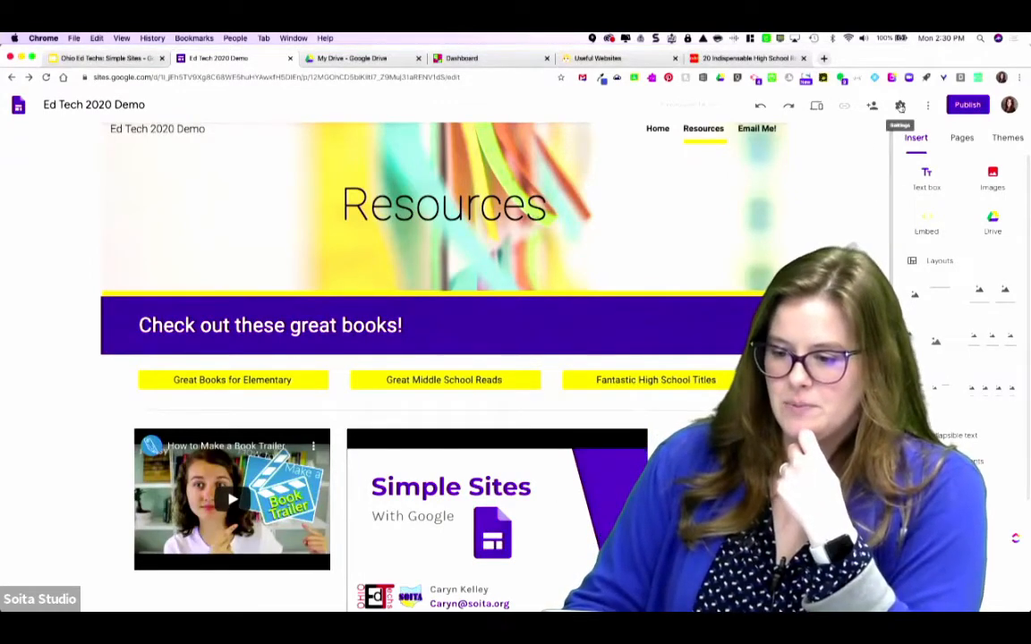
Open the site settings and examine the navigation mode and color options.
{"action": "left_click", "coordinate": [901, 106]}
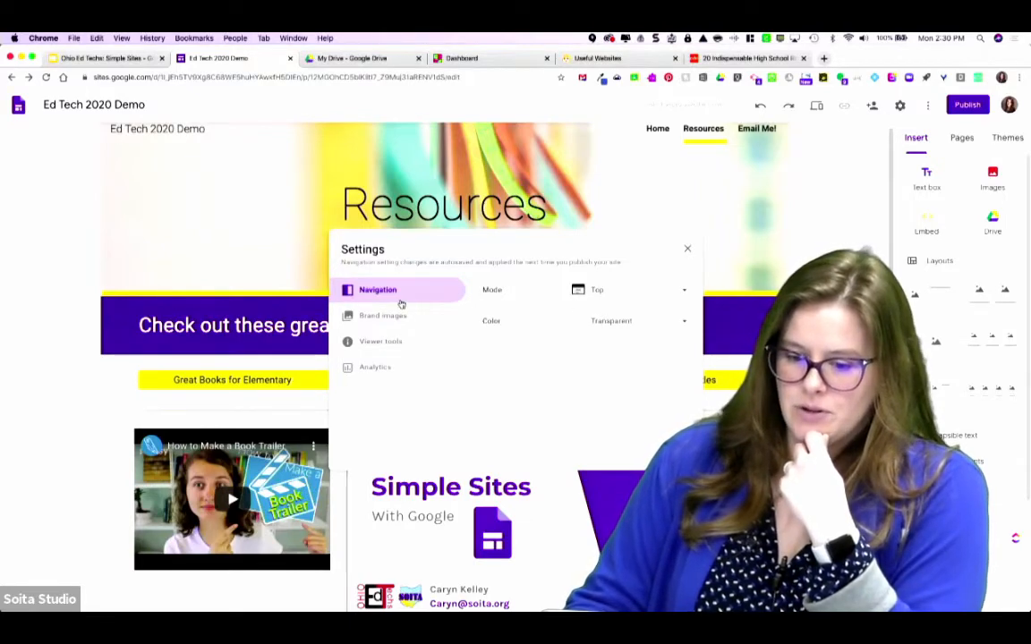
{"action": "left_click", "coordinate": [665, 297]}
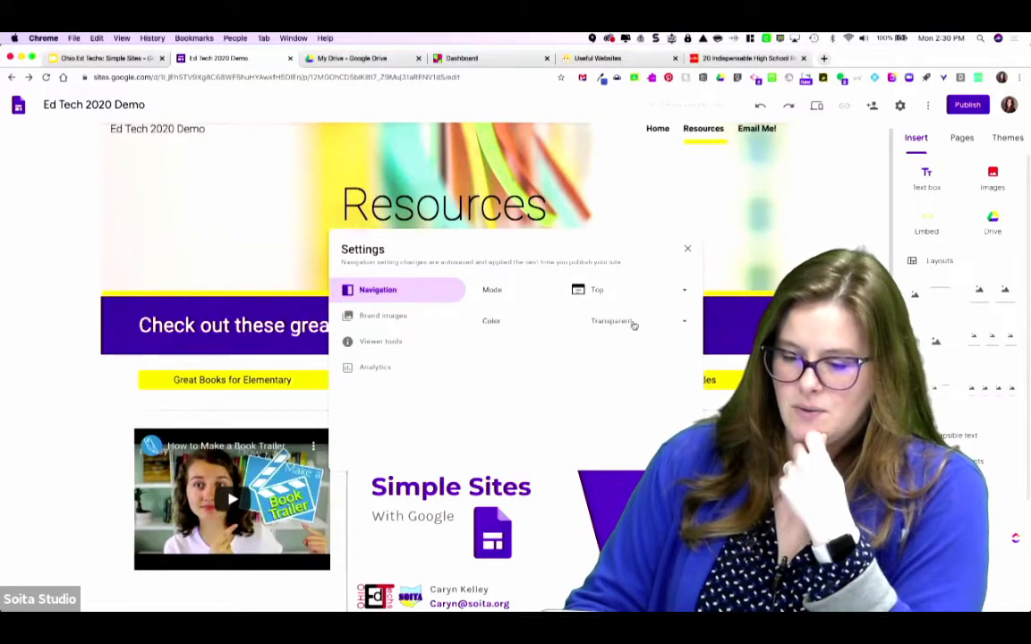
{"action": "left_click", "coordinate": [634, 326]}
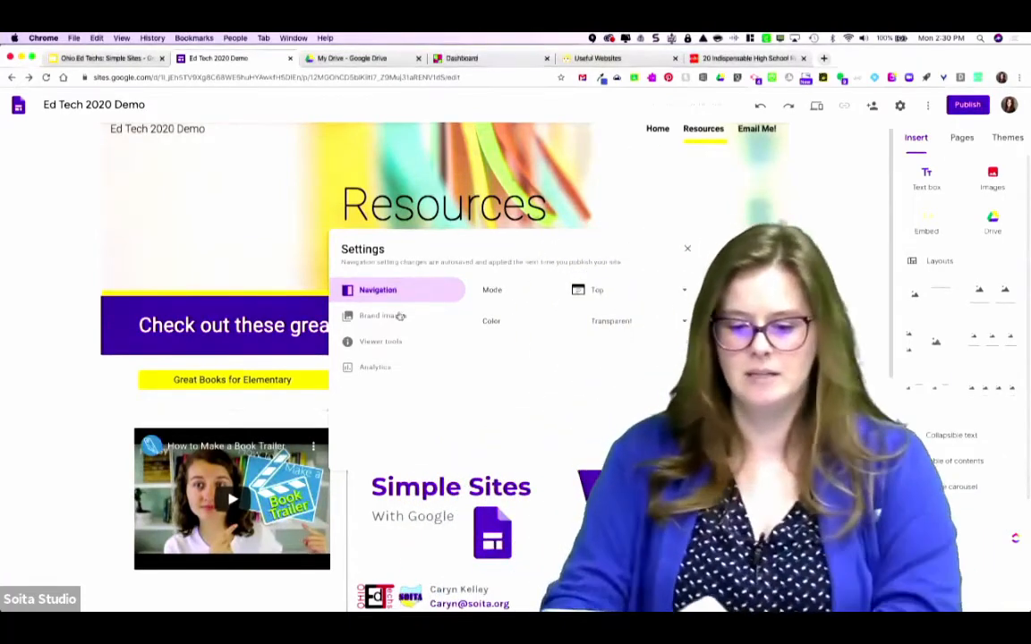
Search Google Drive for "ed tech logo", set edtech-logo2.png as the site logo, and use its red color for the theme.
{"action": "left_click", "coordinate": [399, 313]}
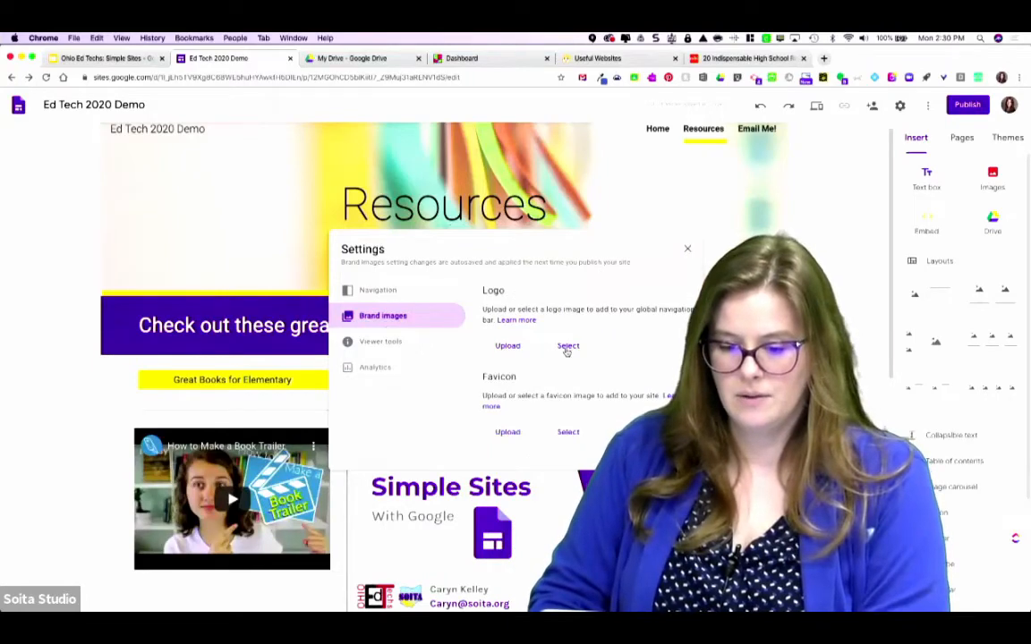
{"action": "left_click", "coordinate": [568, 346]}
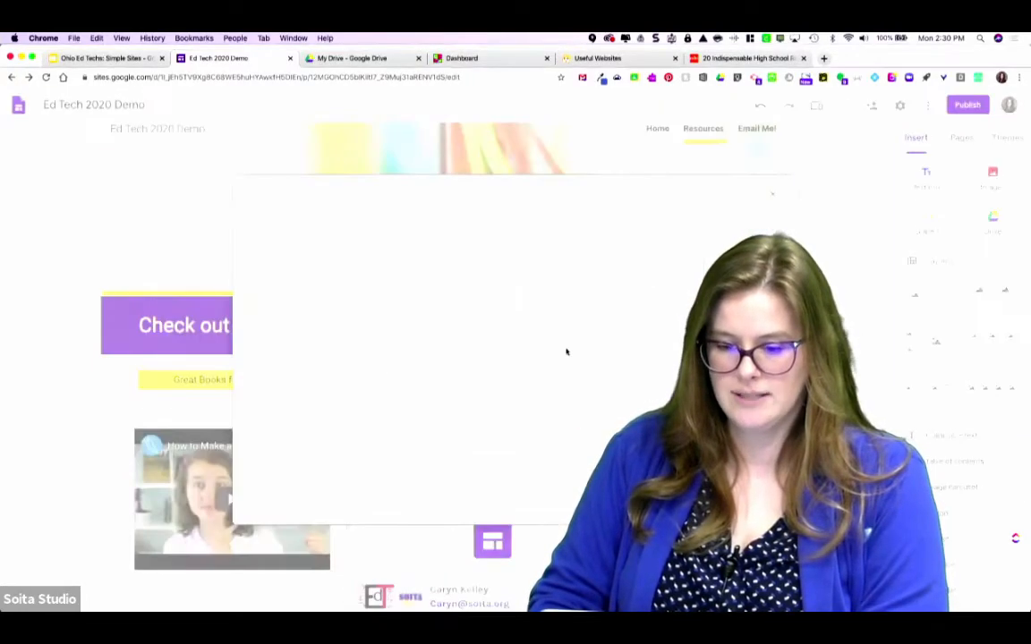
{"action": "type", "text": "ed"}
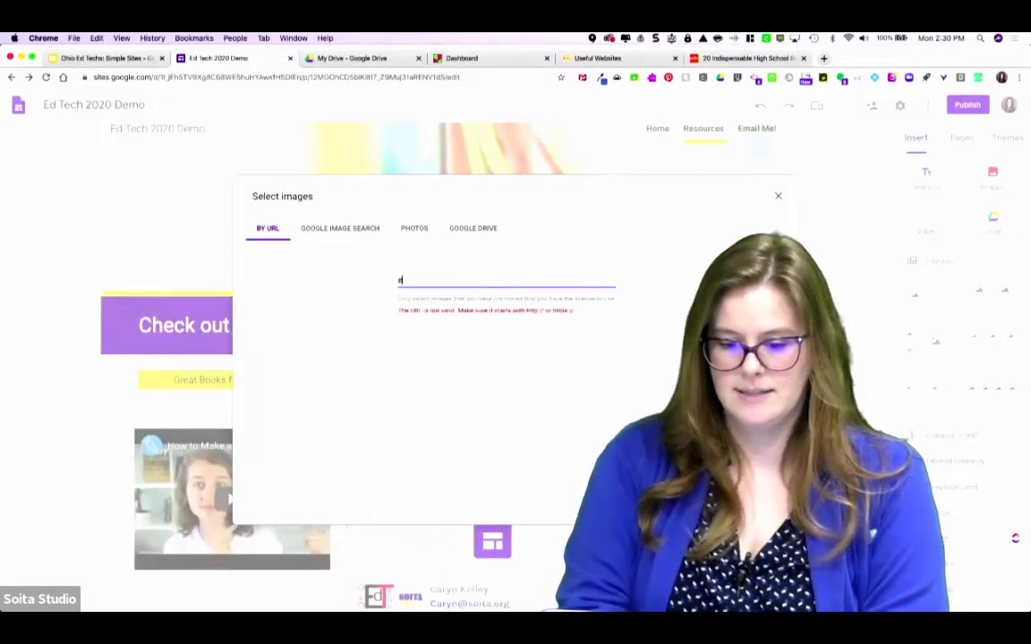
{"action": "left_click", "coordinate": [474, 229]}
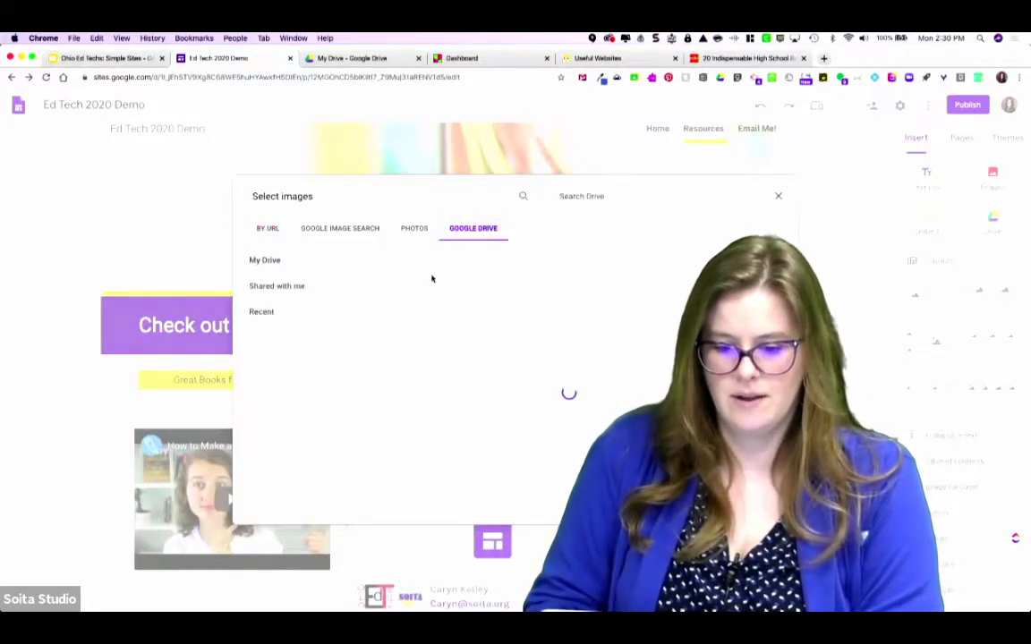
{"action": "left_click", "coordinate": [534, 197]}
{"action": "type", "text": "ed tech log"}
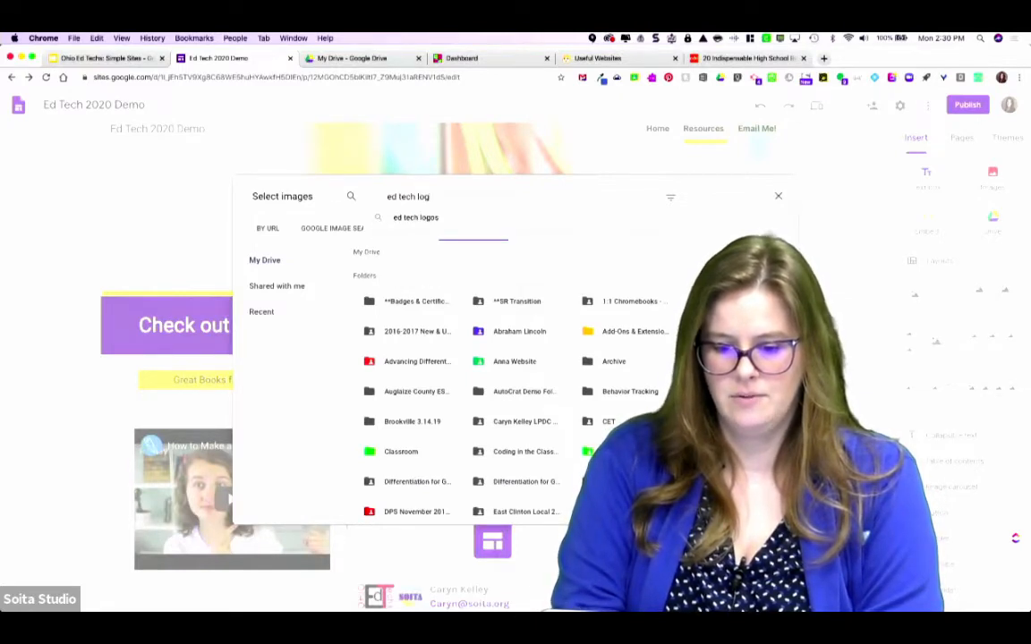
{"action": "key", "text": "Return"}
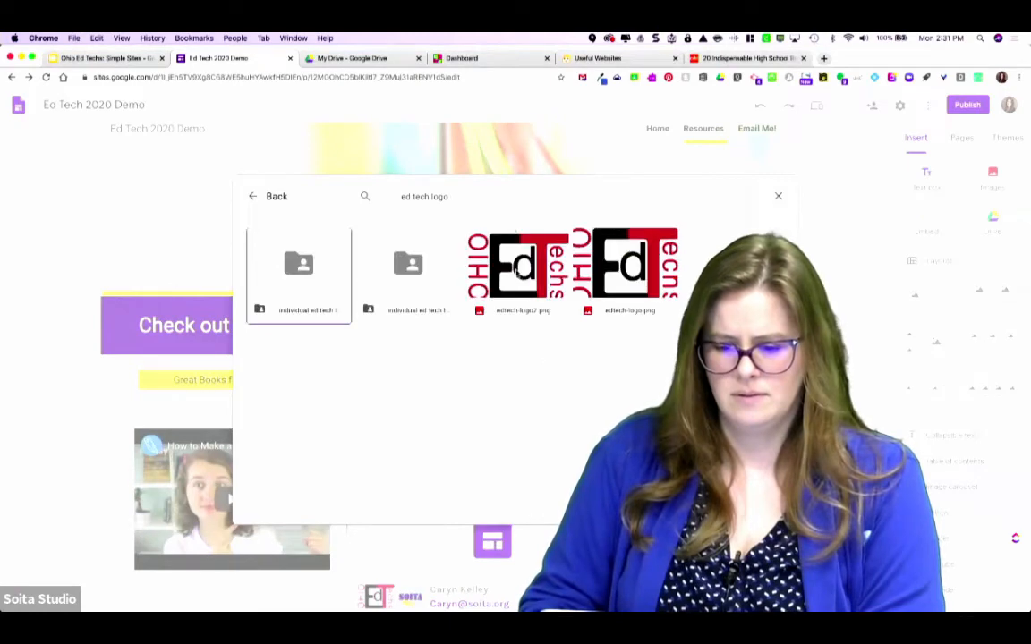
{"action": "double_click", "coordinate": [517, 273]}
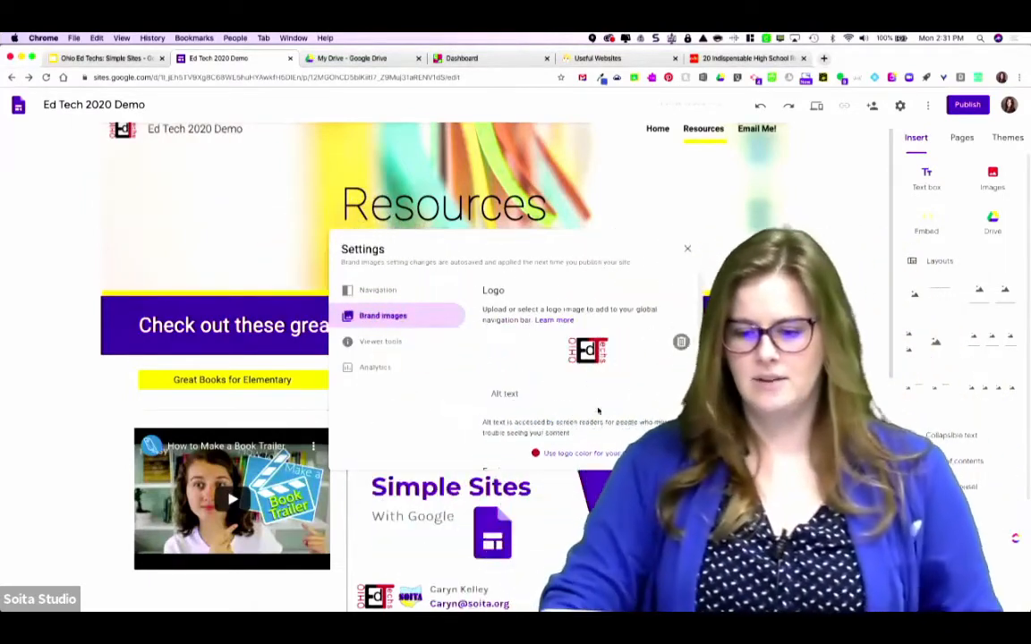
{"action": "scroll", "coordinate": [604, 422], "scroll_direction": "down", "scroll_amount": 2}
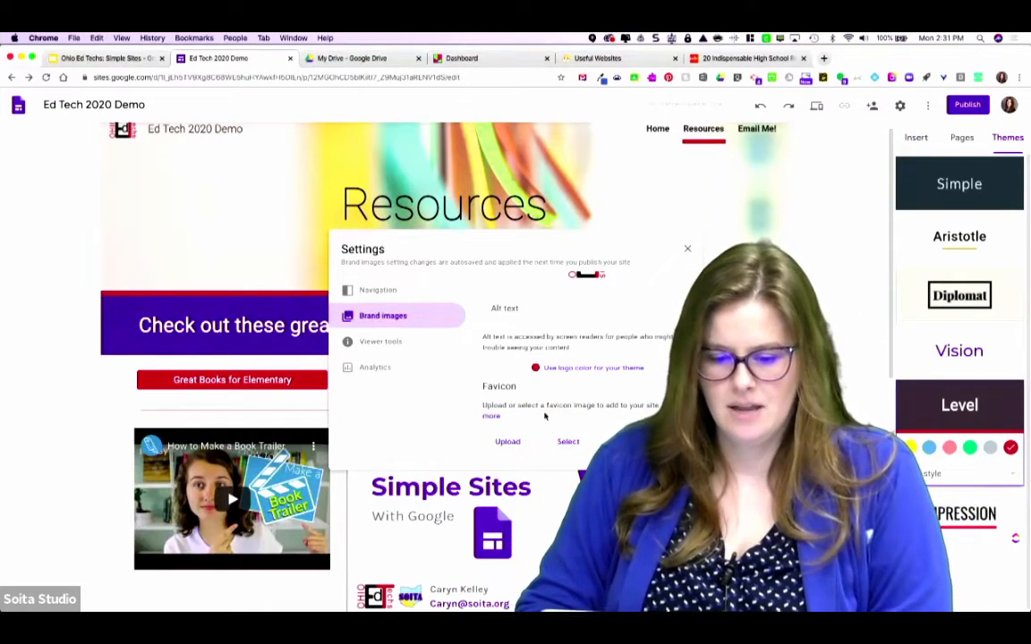
{"action": "scroll", "coordinate": [539, 417], "scroll_direction": "up", "scroll_amount": 1}
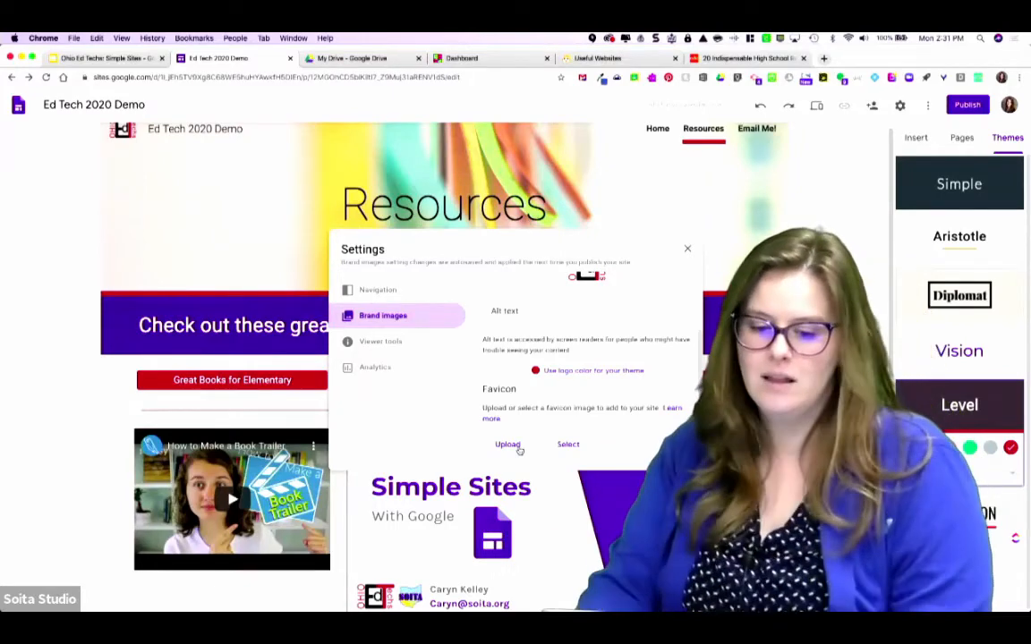
Examine the viewer tools and analytics sections of the site settings, and close the settings.
{"action": "left_click", "coordinate": [384, 344]}
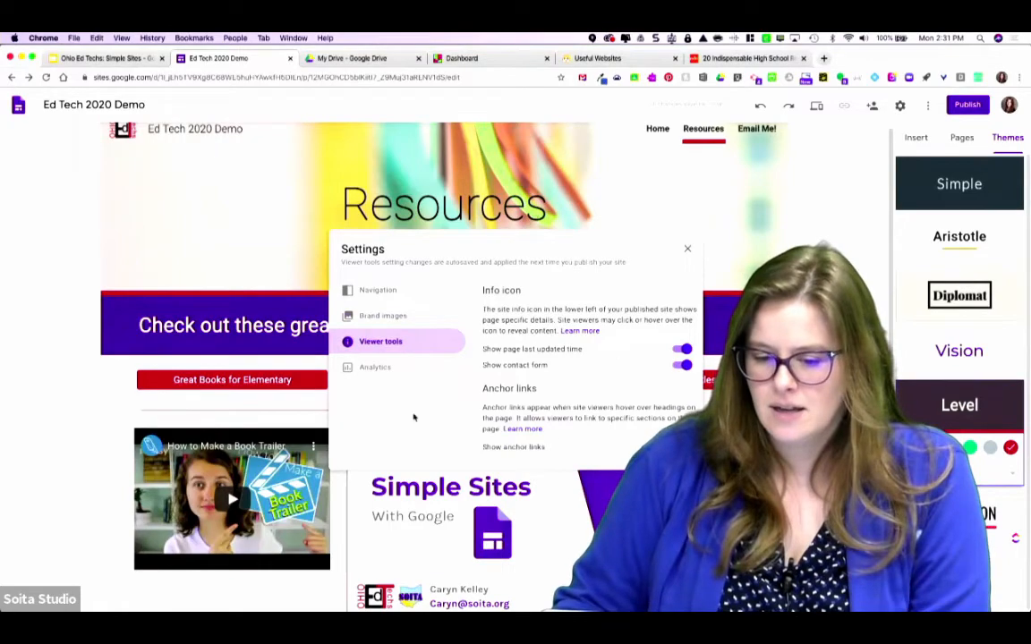
{"action": "left_click", "coordinate": [376, 368]}
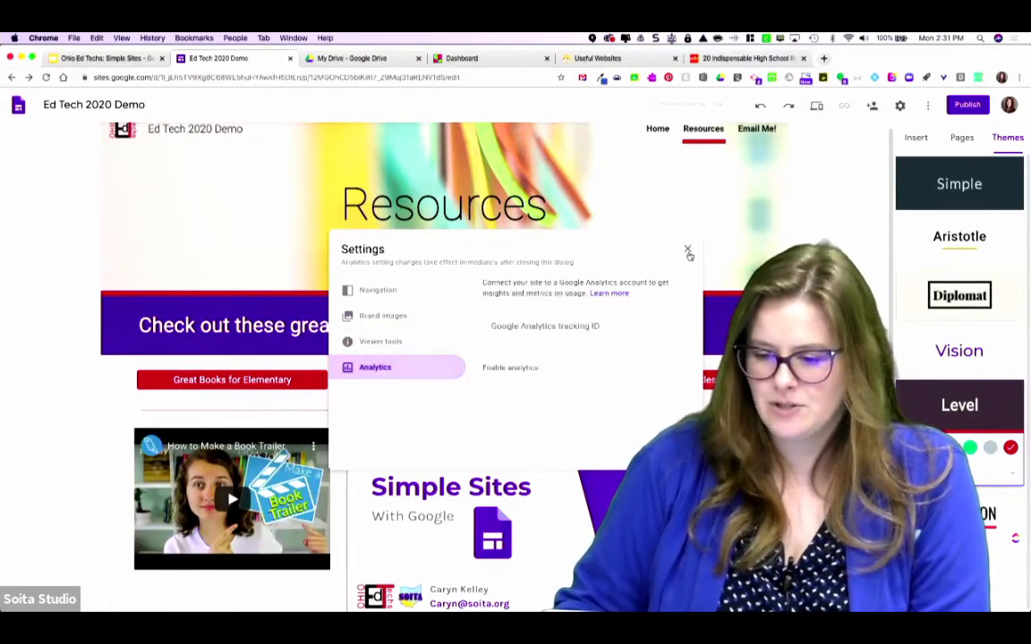
{"action": "left_click", "coordinate": [687, 250]}
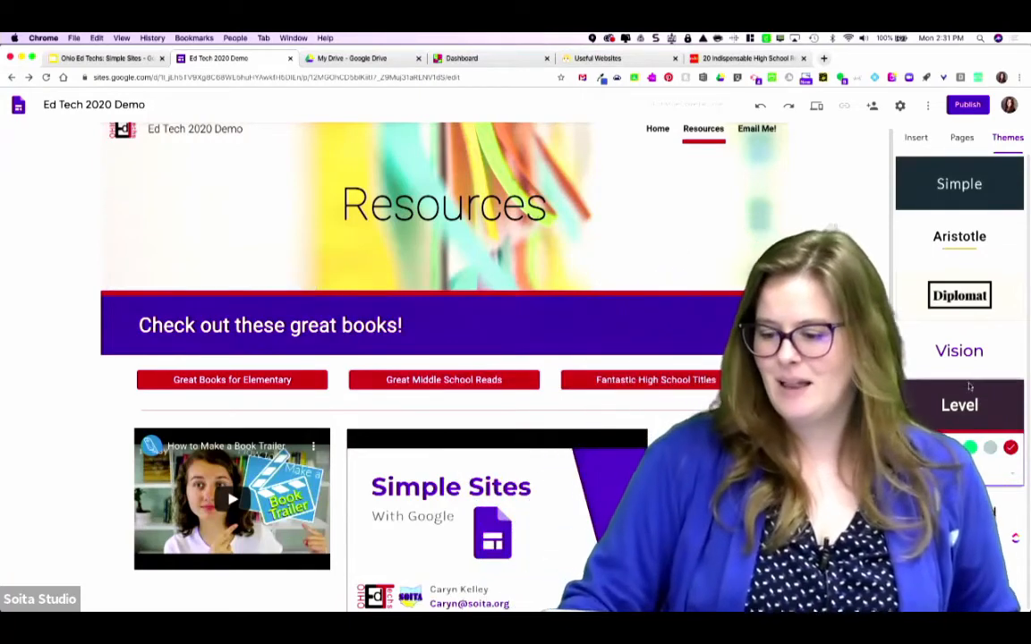
Change the accent color of the Level theme to blue.
{"action": "left_click", "coordinate": [910, 448]}
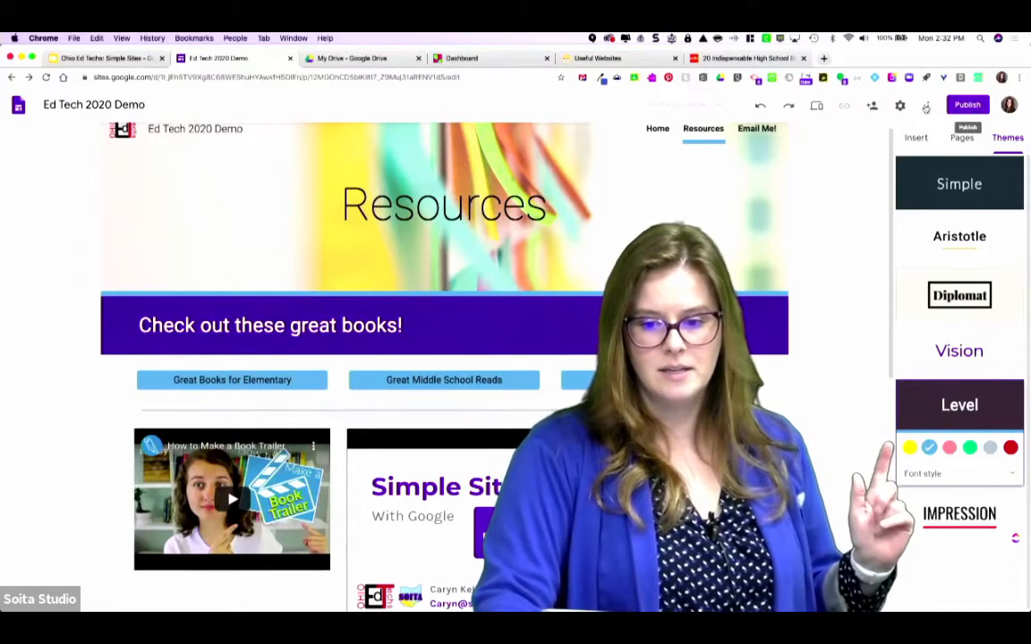
Change the sharing of the published site so that anyone can find and view it.
{"action": "left_click", "coordinate": [873, 107]}
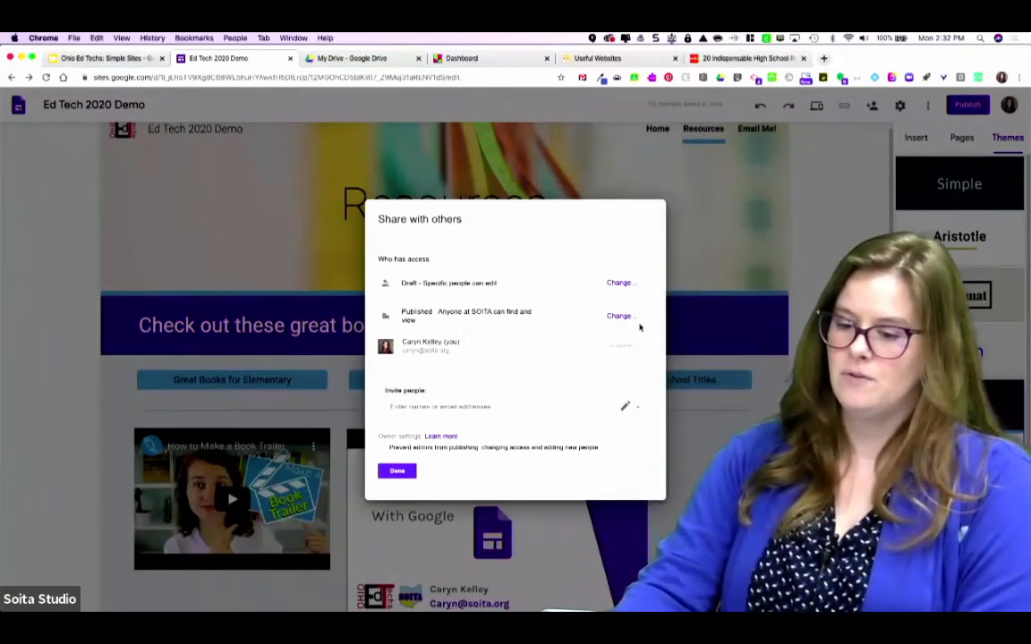
{"action": "left_click", "coordinate": [624, 316]}
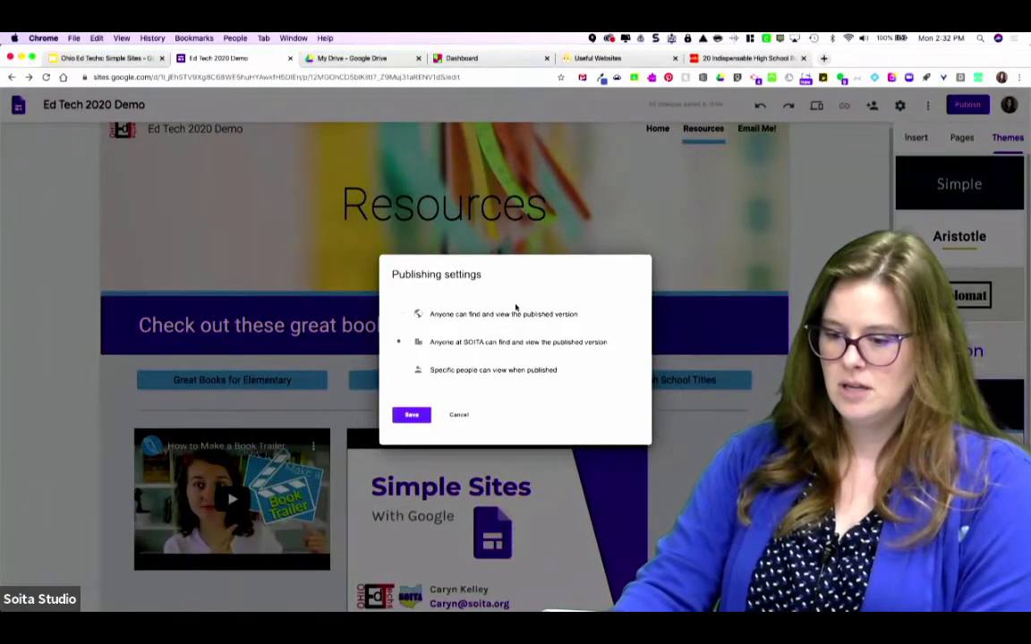
{"action": "left_click", "coordinate": [410, 416]}
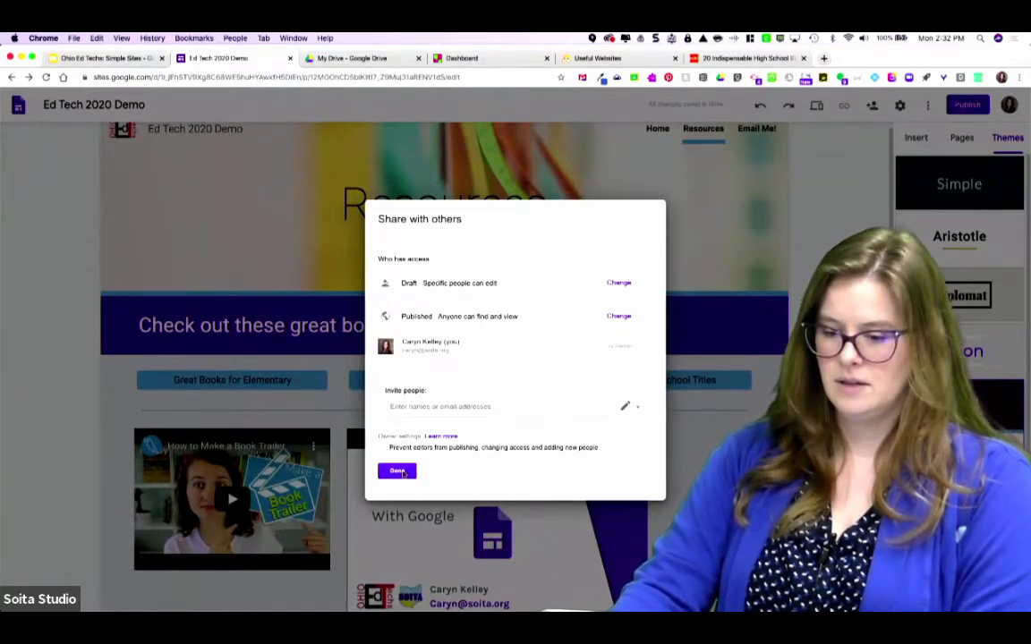
Close the sharing settings and publish the site at the web address edtech2020demo, requesting public search engines not to display it.
{"action": "left_click", "coordinate": [403, 474]}
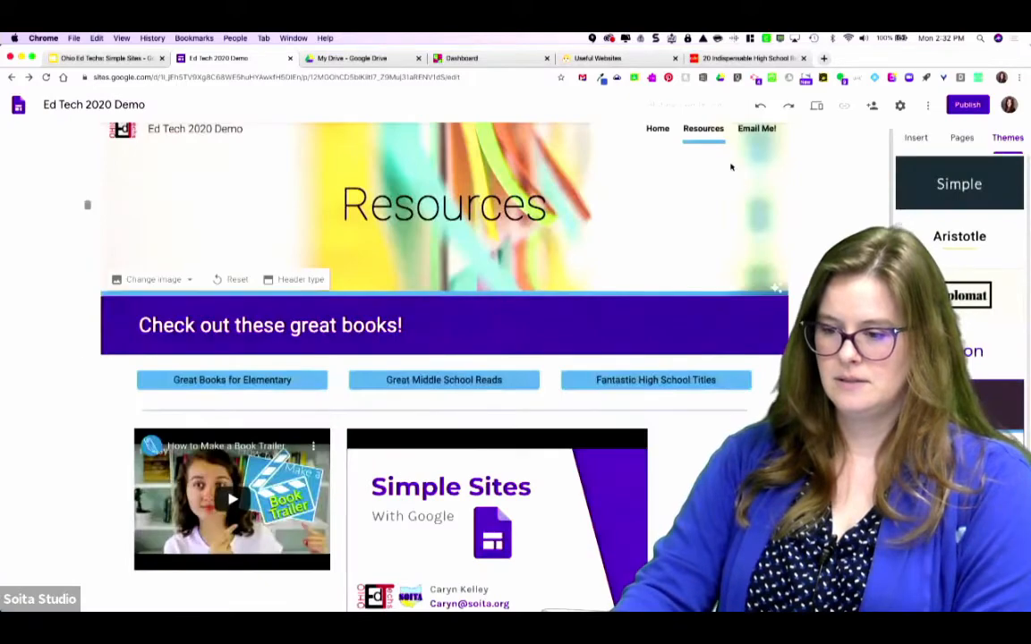
{"action": "left_click", "coordinate": [966, 106]}
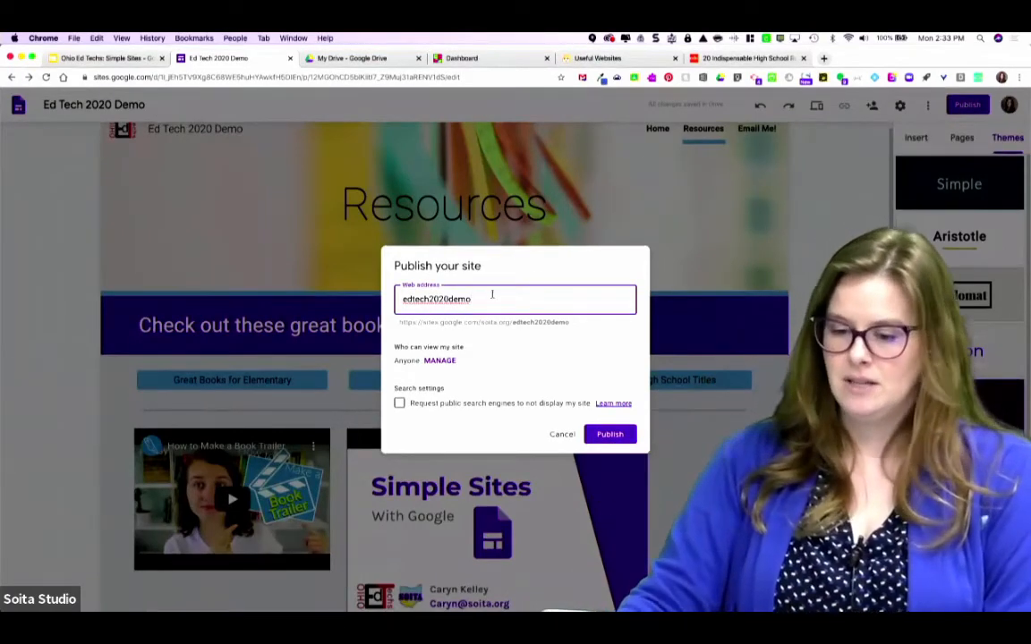
{"action": "left_click_drag", "start_coordinate": [412, 300], "coordinate": [385, 307]}
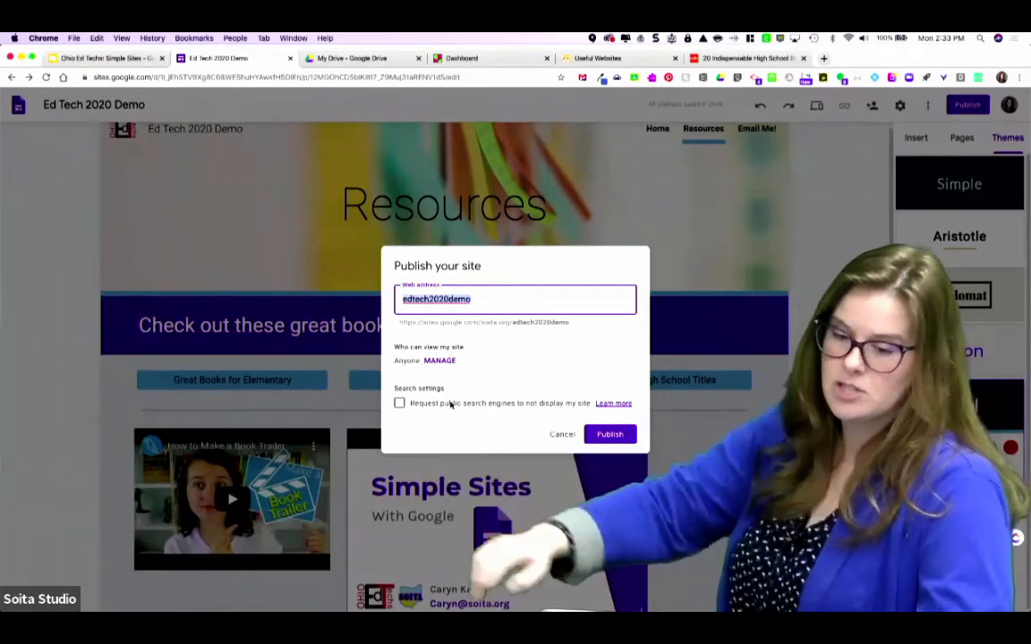
{"action": "left_click", "coordinate": [400, 408]}
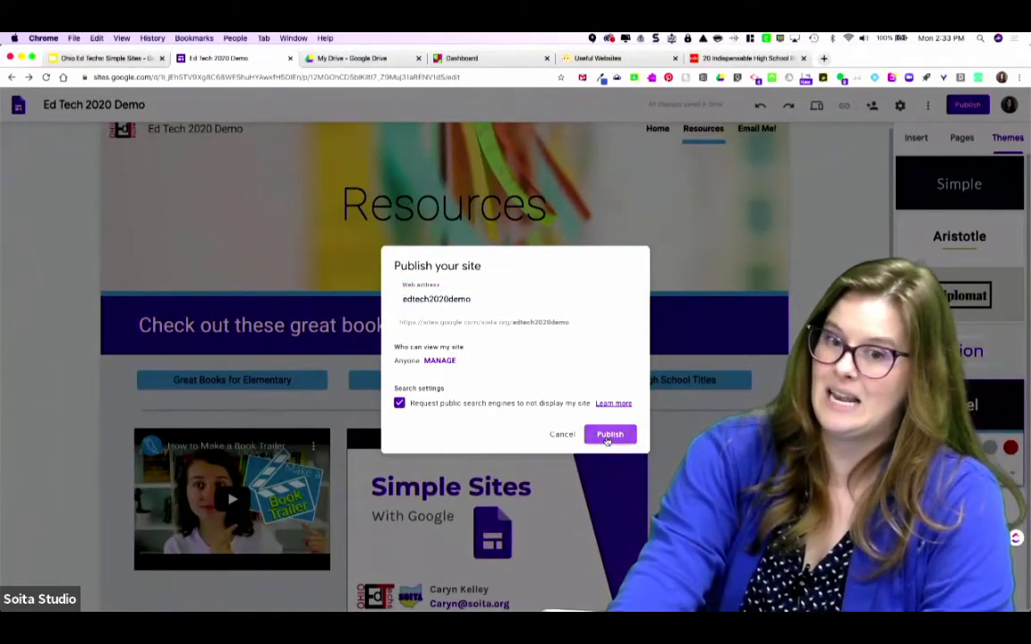
{"action": "left_click", "coordinate": [608, 436]}
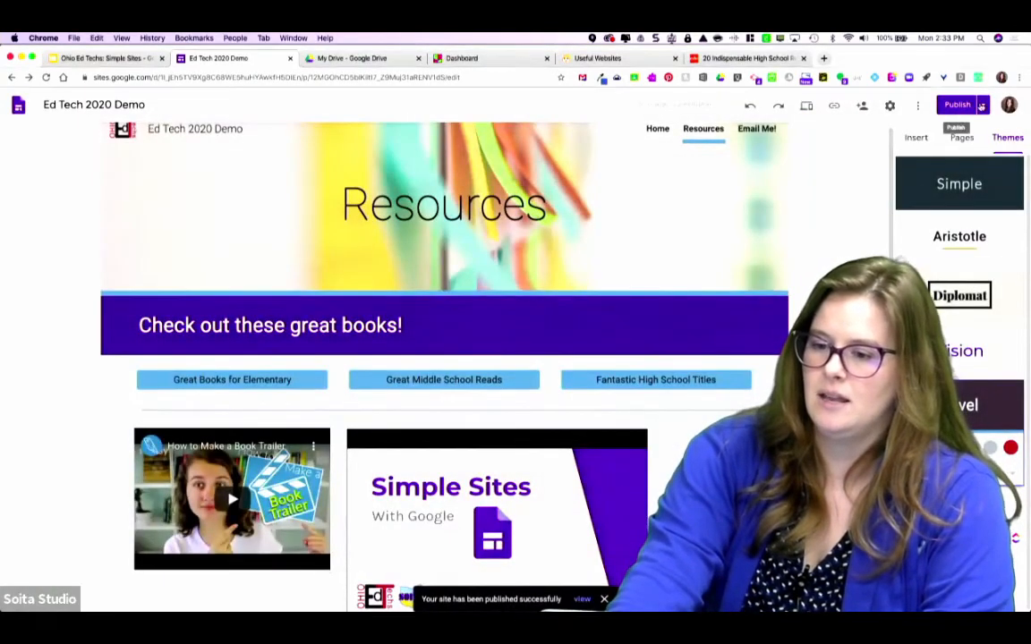
View the published site and look through its Home page and Resources page.
{"action": "left_click", "coordinate": [984, 105]}
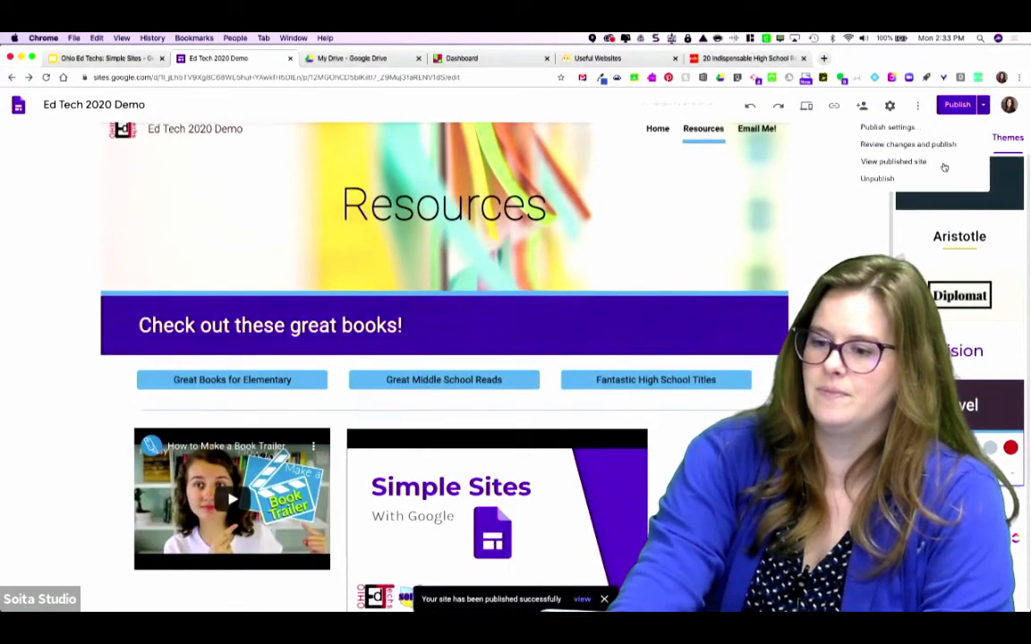
{"action": "left_click", "coordinate": [943, 167]}
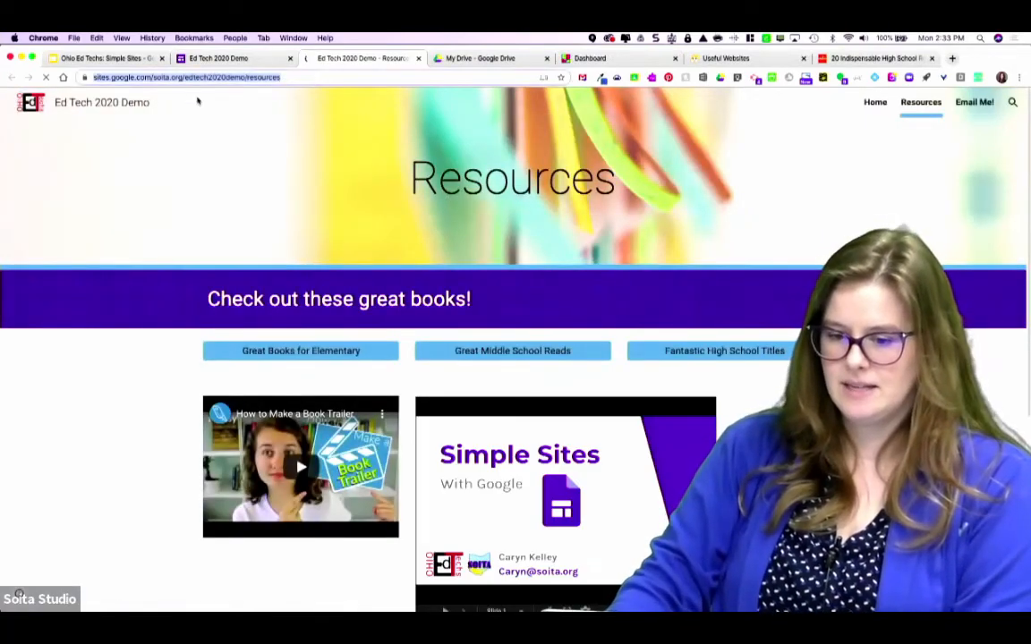
{"action": "left_click", "coordinate": [874, 102]}
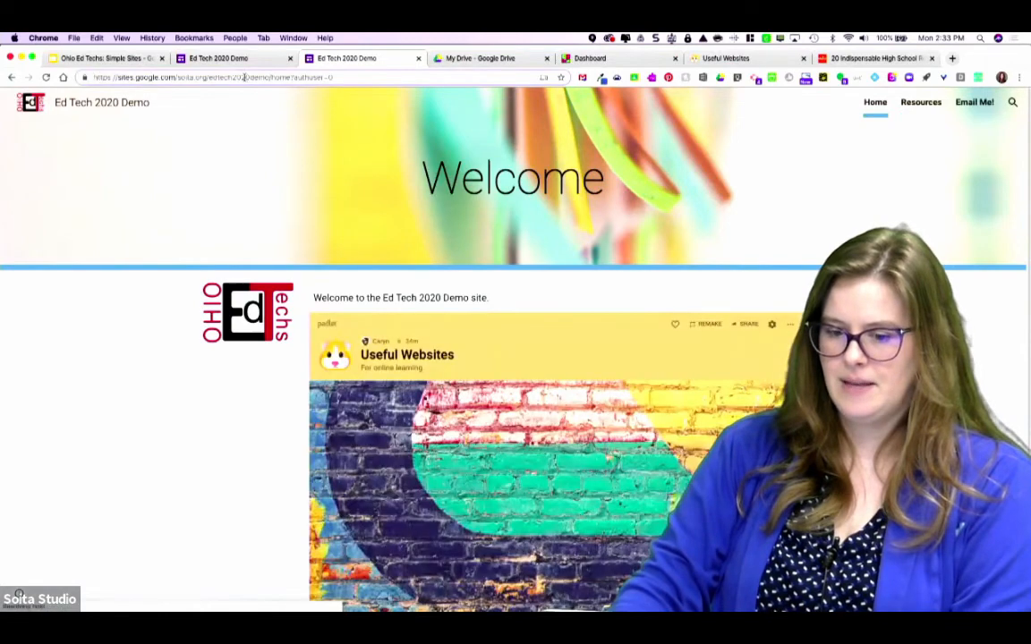
{"action": "scroll", "coordinate": [563, 490], "scroll_direction": "down", "scroll_amount": 2}
{"action": "scroll", "coordinate": [564, 489], "scroll_direction": "up", "scroll_amount": 2}
{"action": "scroll", "coordinate": [563, 487], "scroll_direction": "down", "scroll_amount": 1}
{"action": "left_click", "coordinate": [921, 103]}
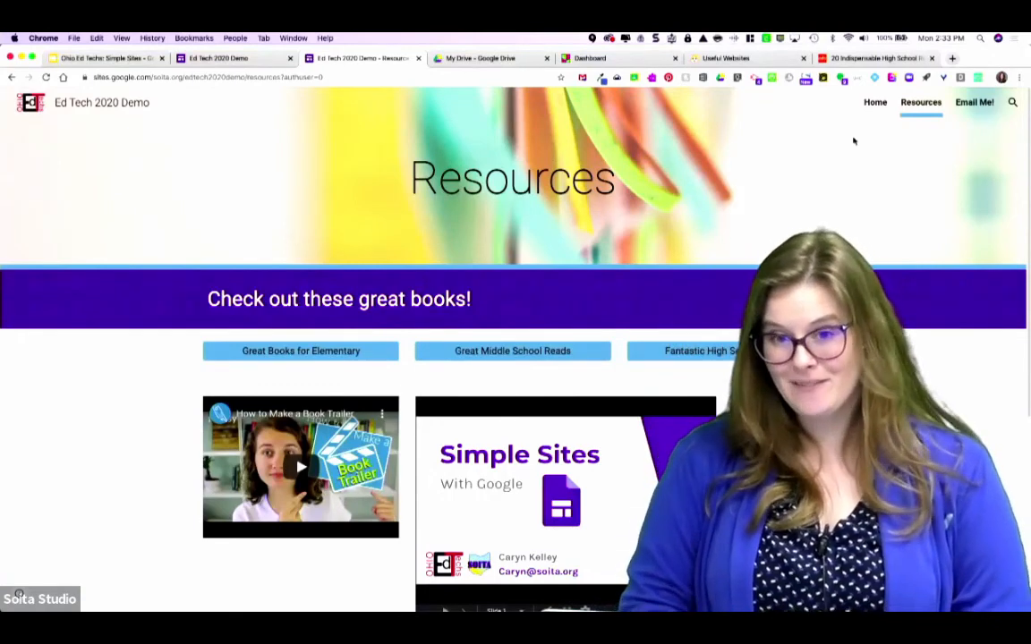
Switch to the Ohio Ed Techs: Simple Sites presentation in Google Slides and present it from the first slide.
{"action": "left_click", "coordinate": [106, 58]}
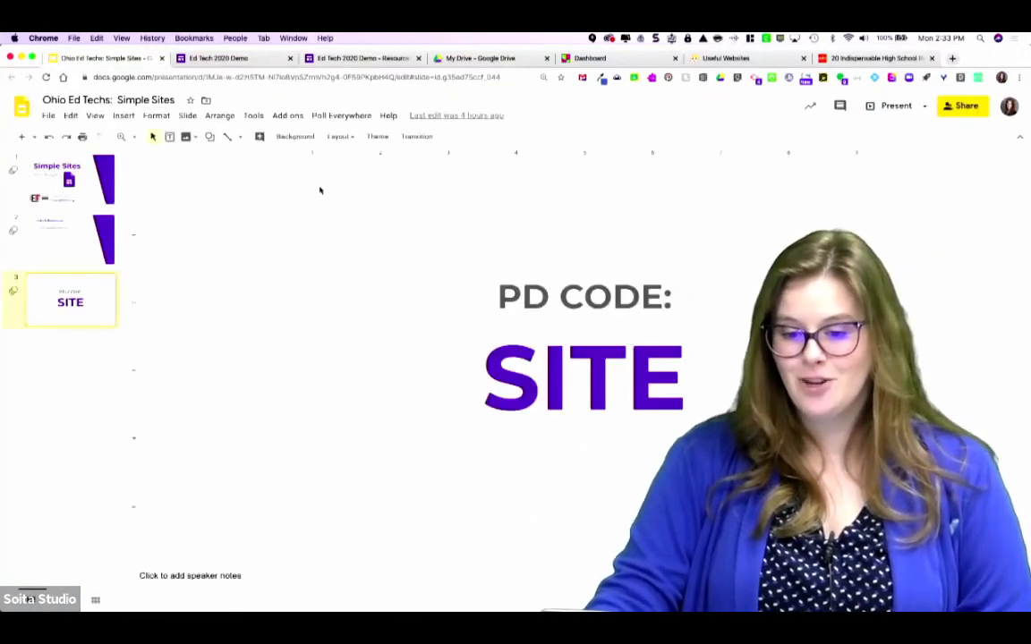
{"action": "left_click", "coordinate": [84, 179]}
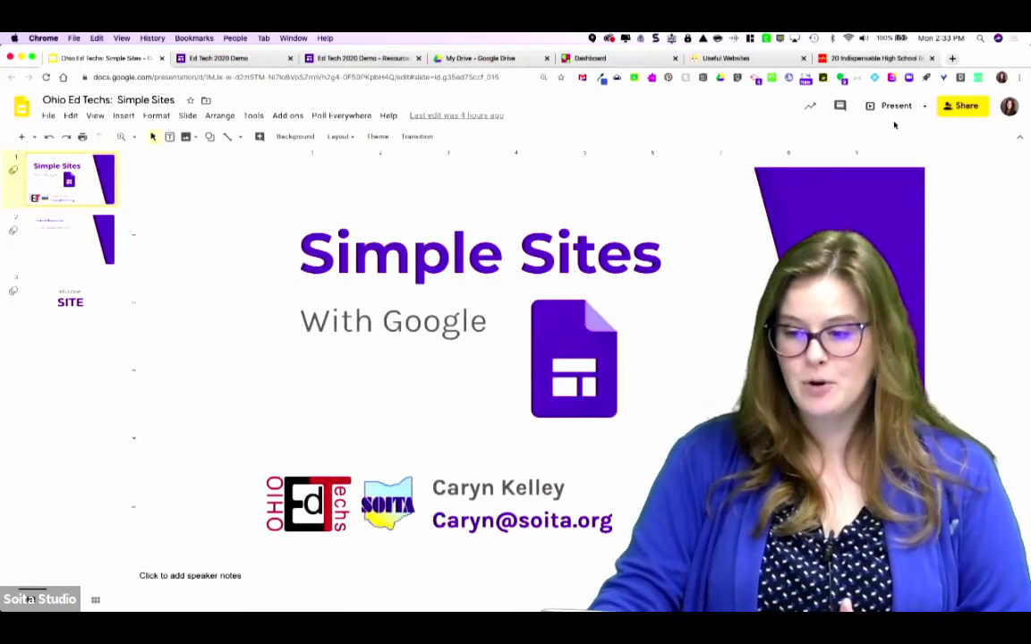
{"action": "left_click", "coordinate": [895, 107]}
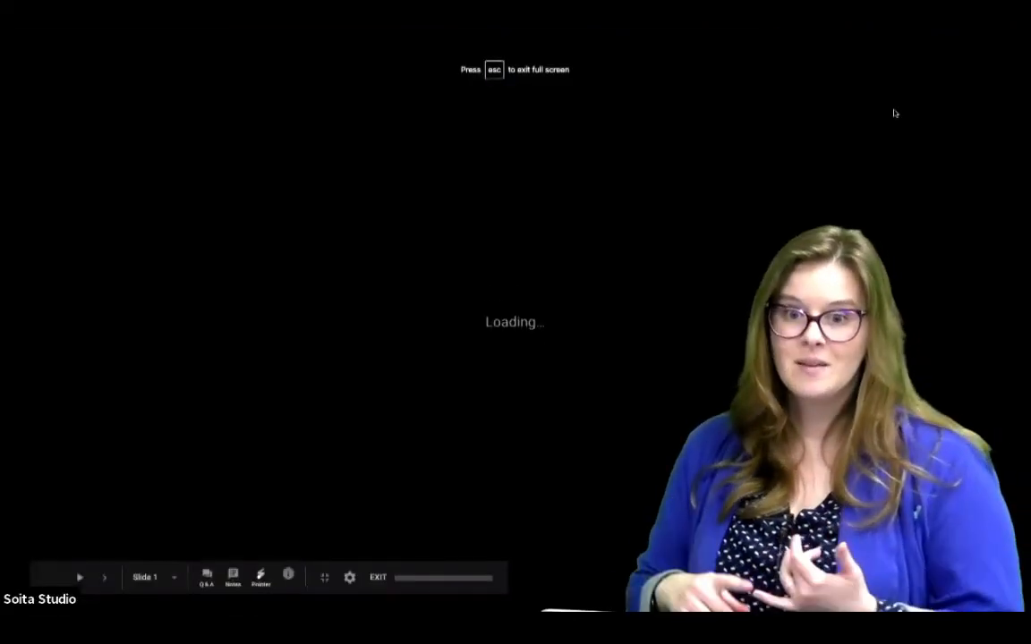